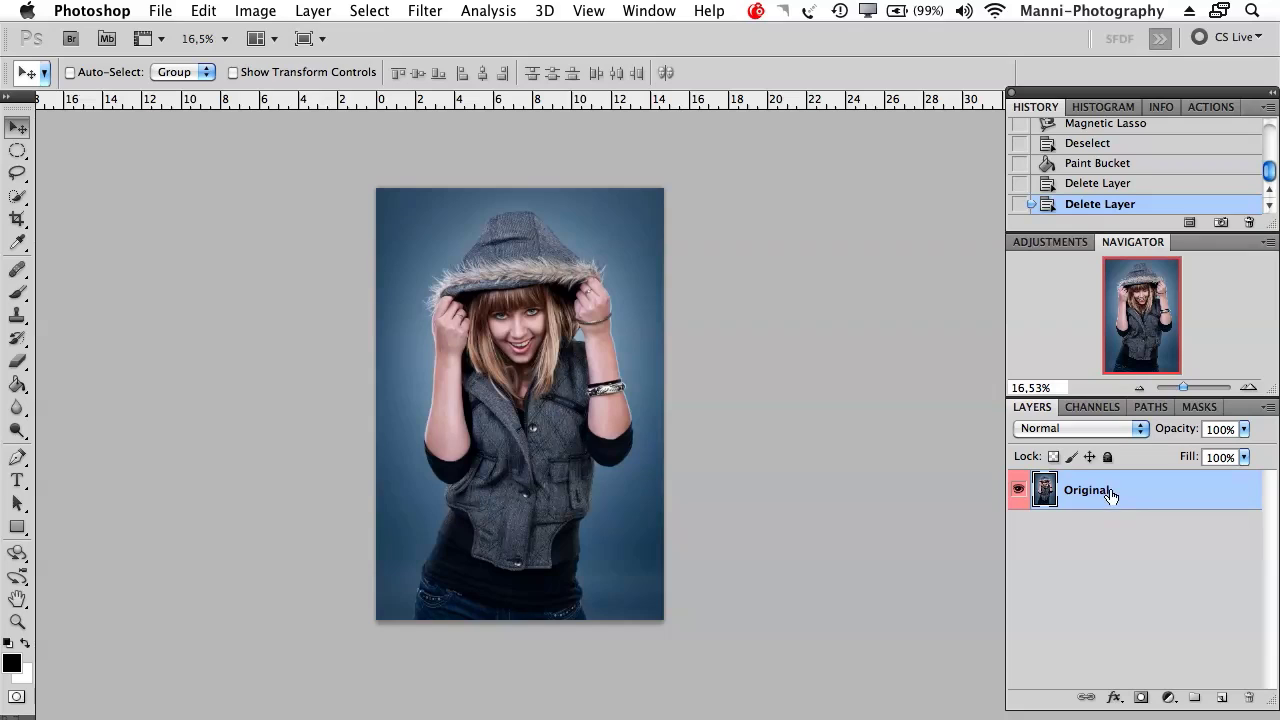
- Duplicate the Original layer and rename the copy Layer 2
left_click_drag(1123, 503, 1162, 507)
key("super+j")
double_click(1112, 495)
key("BackSpace")
type("Layer 2")
key("Return")
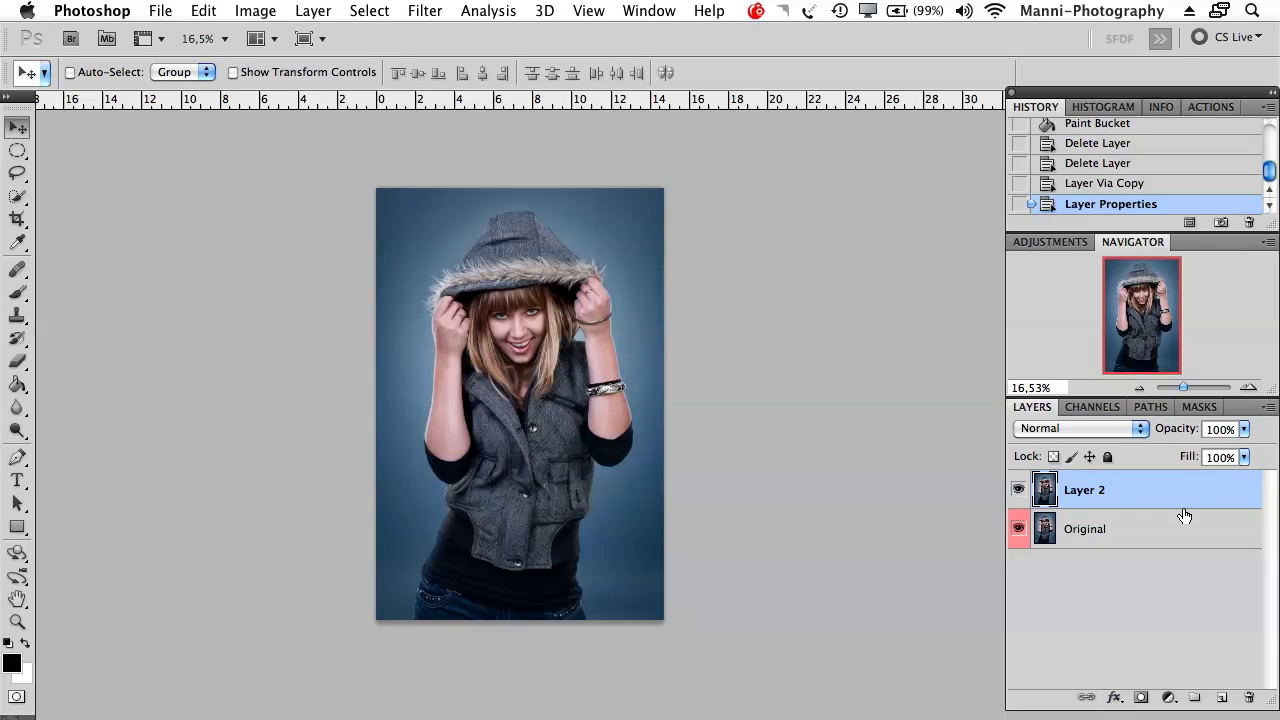
- Draw a winding freehand selection with the Lasso tool in the blue background beside the hand that wears the ring
mouse_move(17, 172)
left_mouse_down()
mouse_move(66, 172)
mouse_move(86, 208)
mouse_move(106, 168)
left_mouse_up()
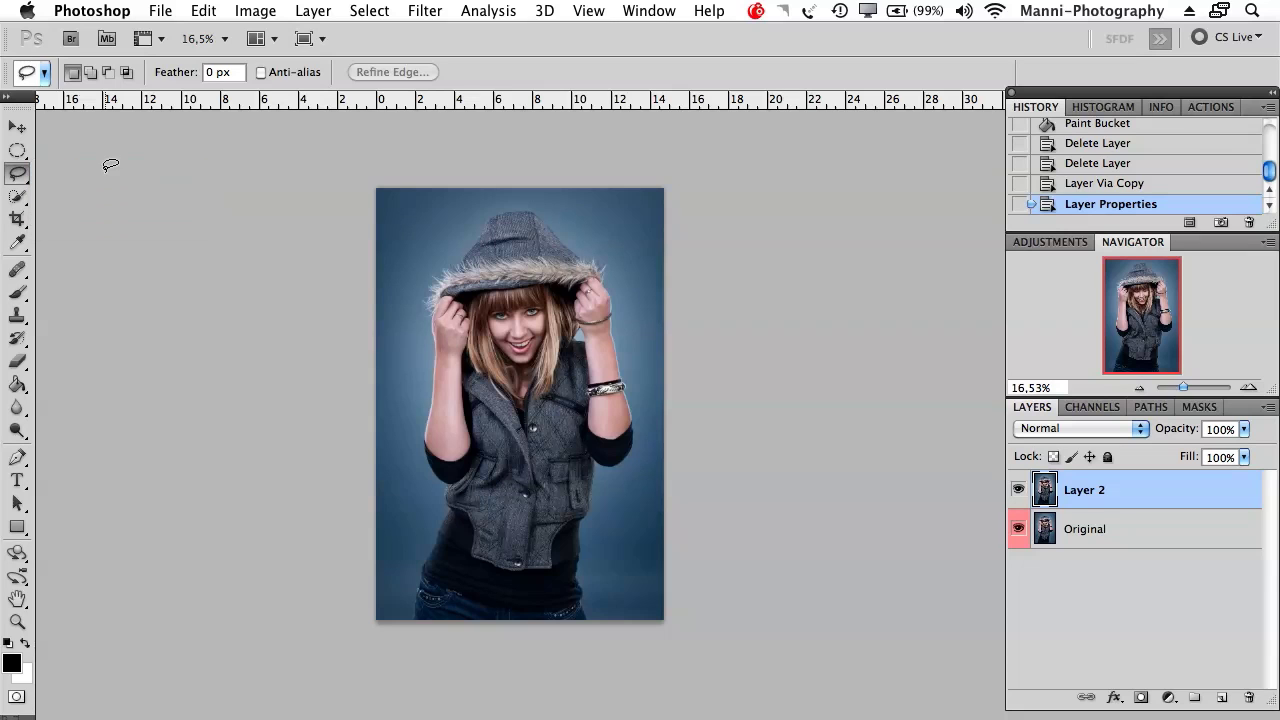
left_click_drag(1188, 382, 1204, 383)
left_click_drag(409, 369, 971, 572)
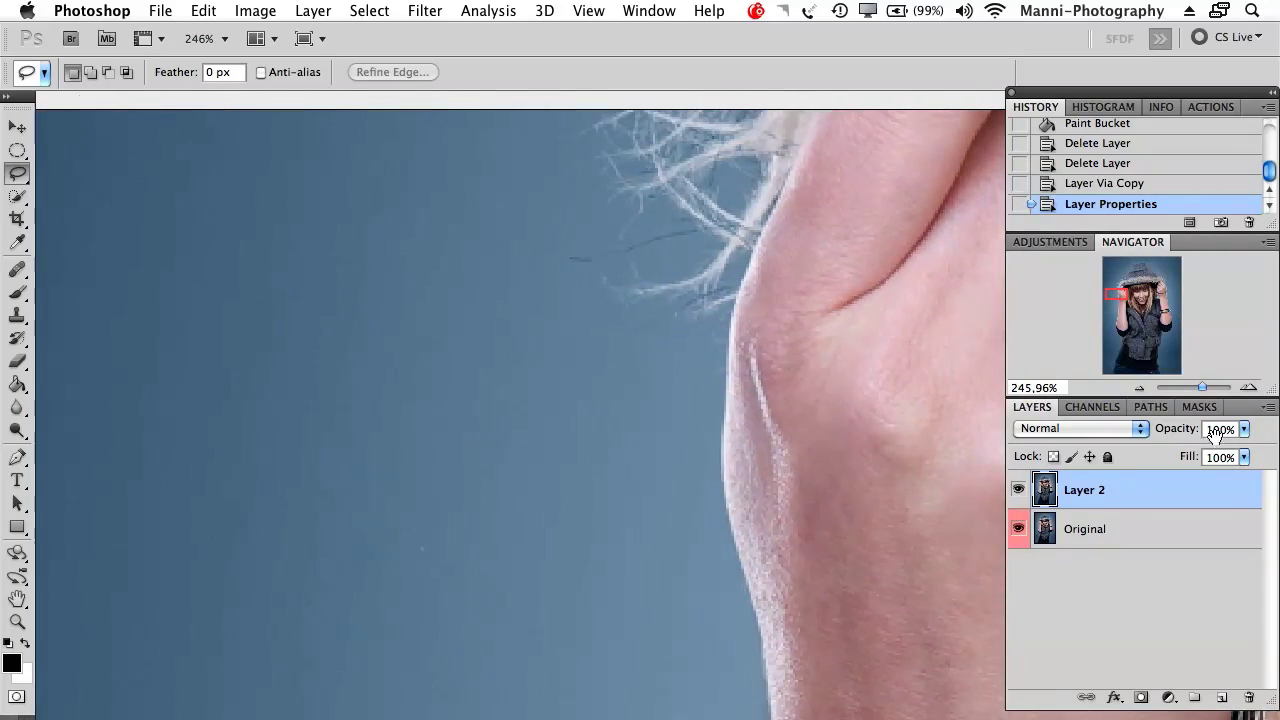
left_click_drag(1202, 387, 1194, 387)
left_click_drag(838, 323, 737, 297)
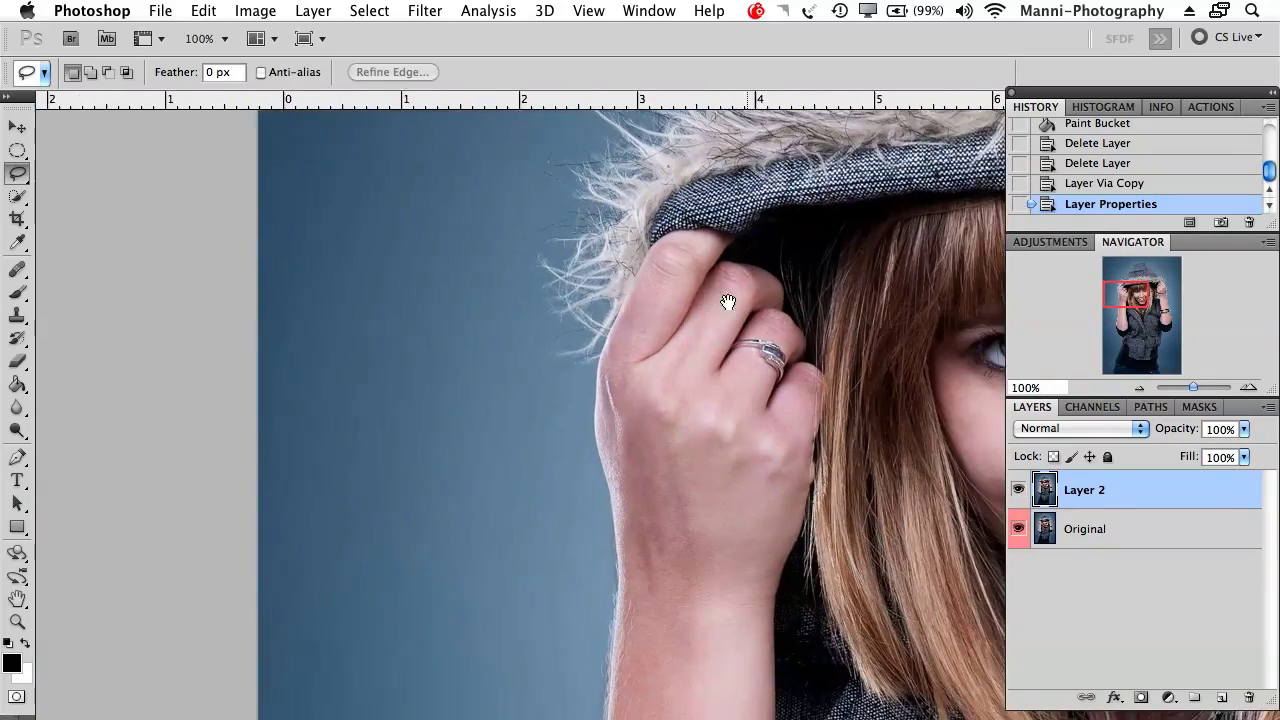
left_click_drag(690, 386, 621, 381)
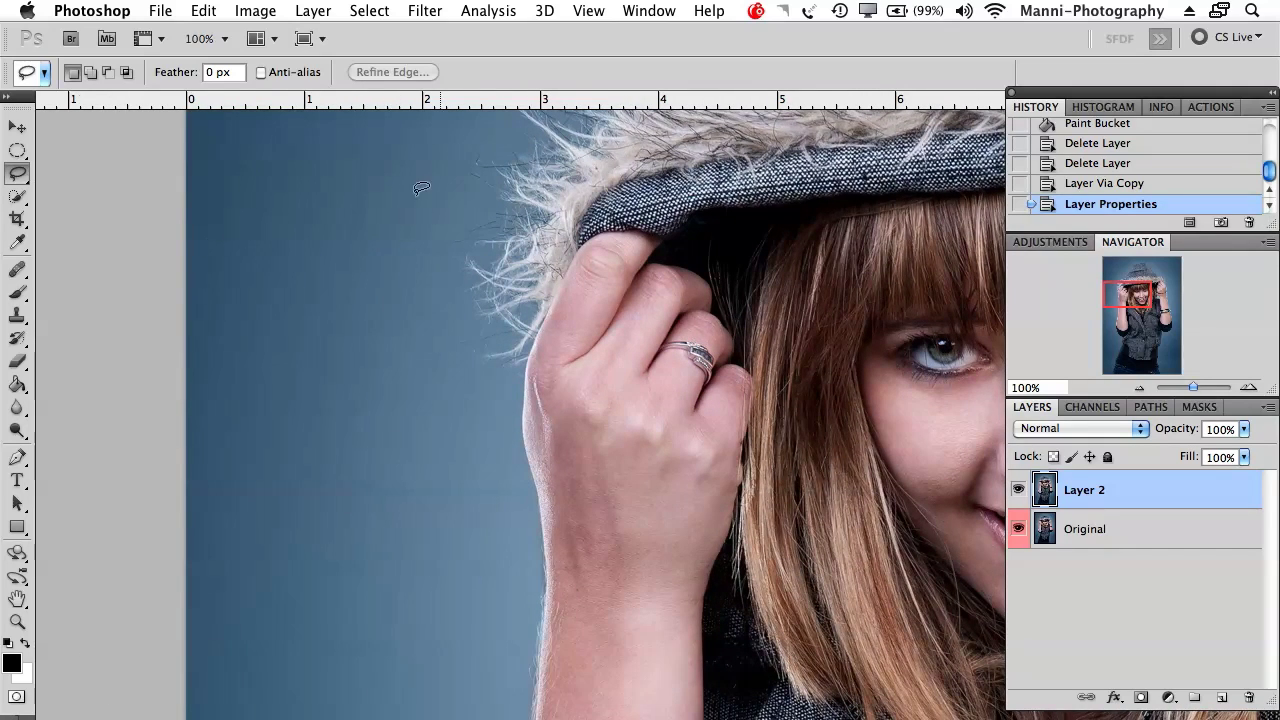
left_click_drag(317, 340, 214, 271)
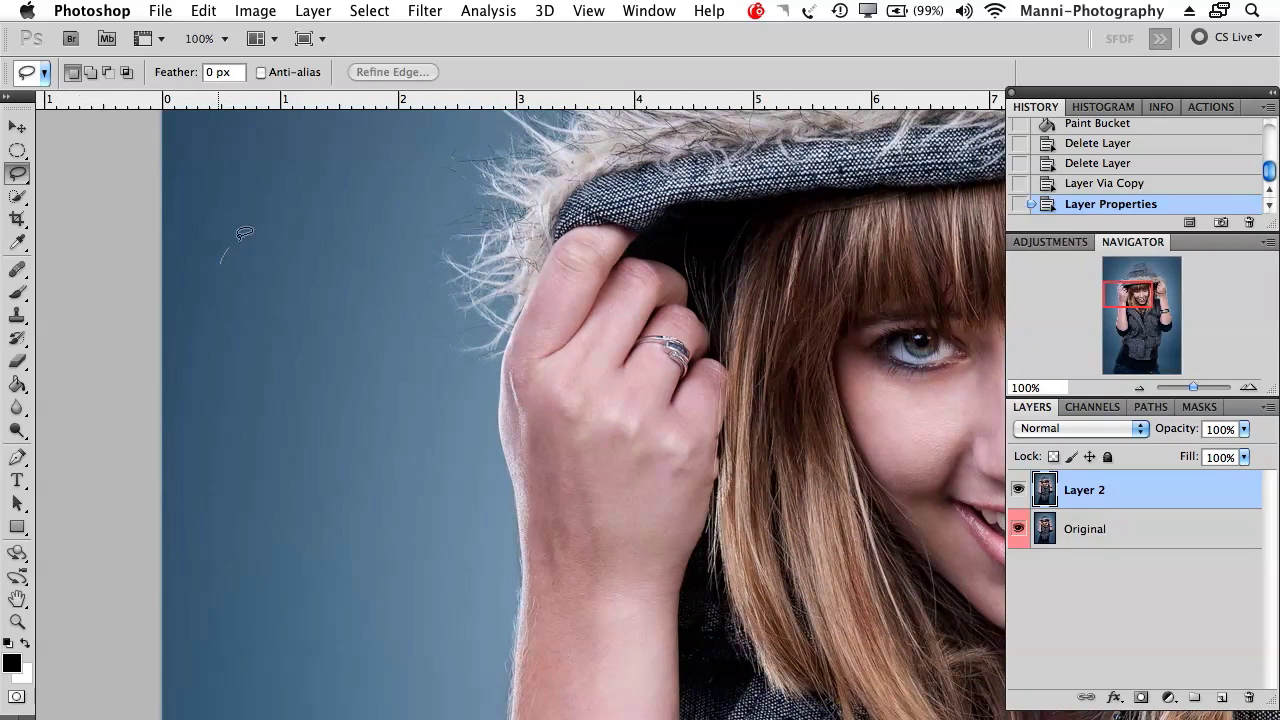
mouse_move(299, 229)
left_mouse_down()
mouse_move(276, 309)
mouse_move(349, 292)
mouse_move(369, 316)
mouse_move(344, 362)
mouse_move(371, 392)
mouse_move(428, 393)
mouse_move(472, 482)
mouse_move(410, 562)
mouse_move(386, 512)
mouse_move(400, 432)
mouse_move(332, 471)
mouse_move(316, 357)
left_mouse_up()
mouse_move(229, 283)
left_mouse_down()
mouse_move(200, 280)
mouse_move(213, 267)
left_mouse_up()
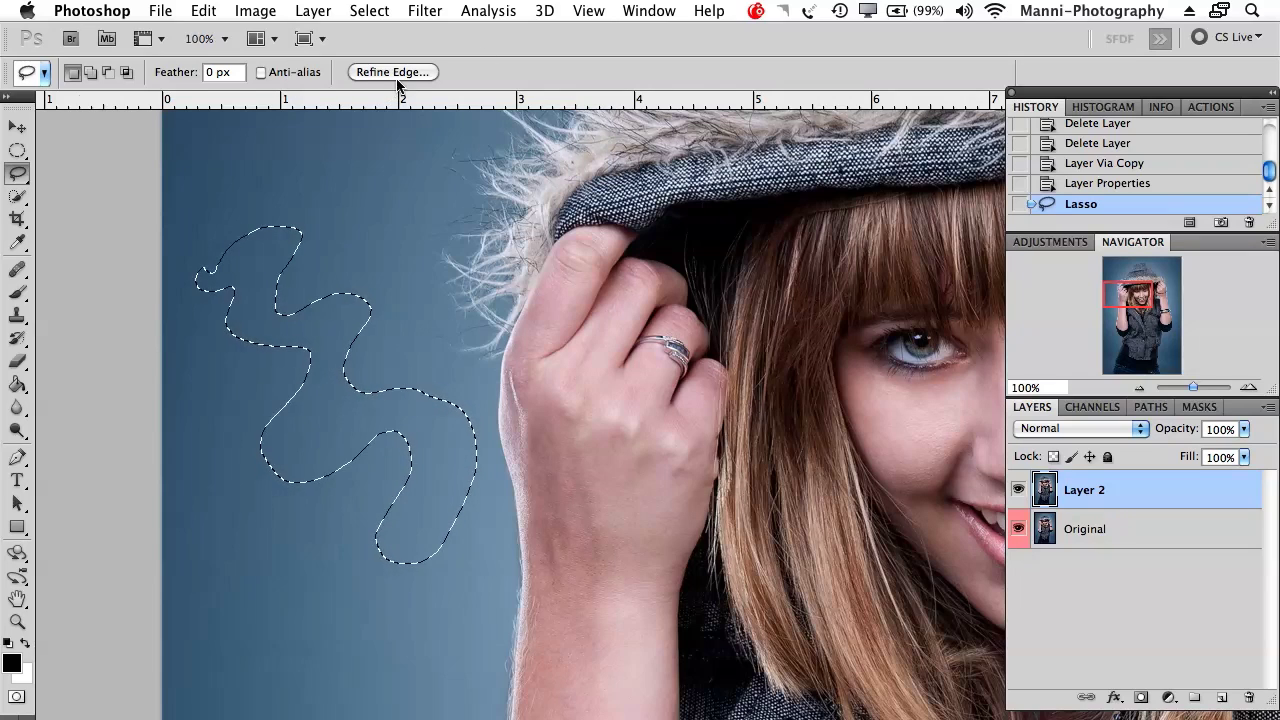
- Lasso the fingers holding the hood and add the rest of that hand down to the wrist to the selection
left_click_drag(683, 246, 417, 266)
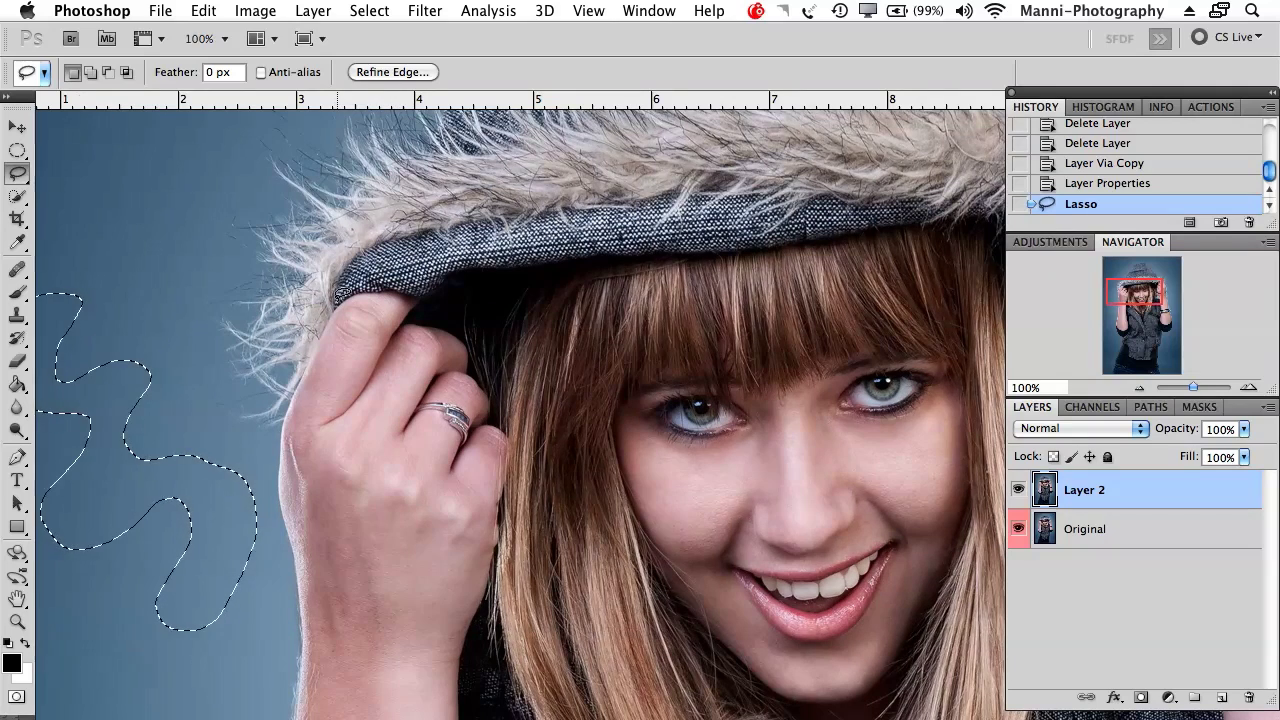
left_click(296, 380)
mouse_move(338, 295)
left_mouse_down()
mouse_move(422, 297)
mouse_move(409, 315)
mouse_move(454, 326)
mouse_move(494, 395)
mouse_move(512, 454)
mouse_move(487, 623)
mouse_move(464, 404)
left_mouse_up()
key("space")
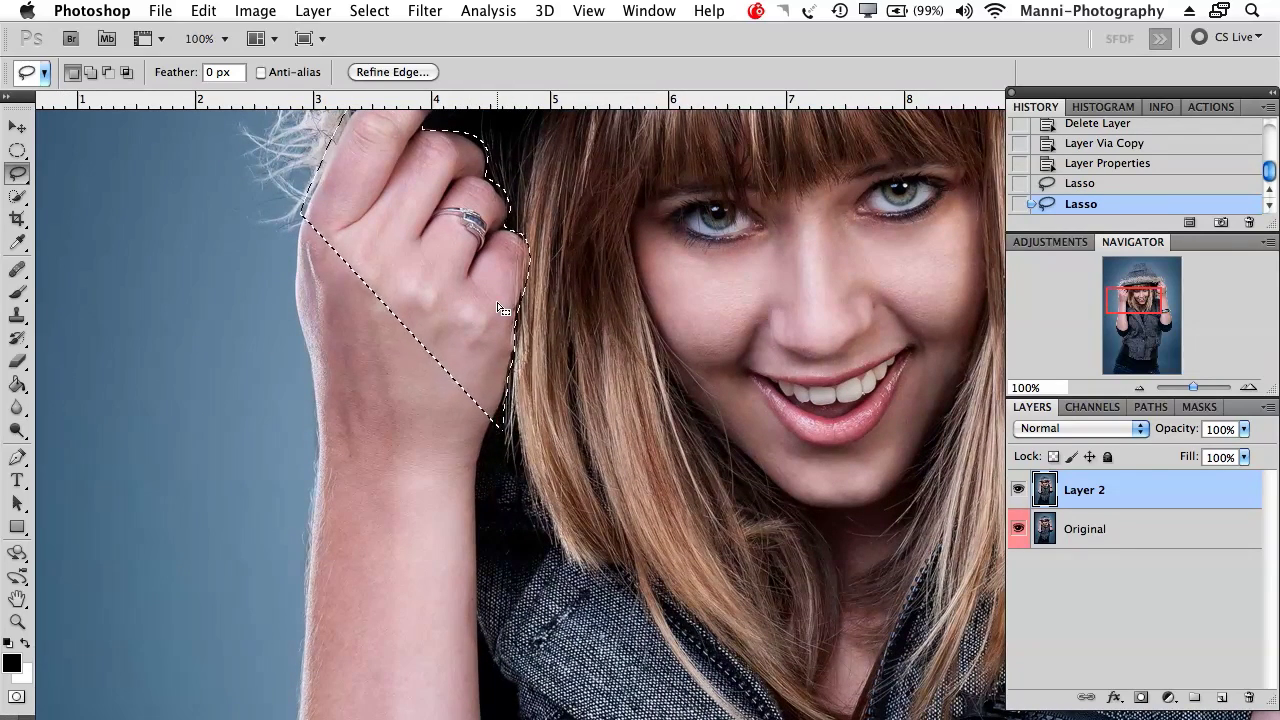
key("shift")
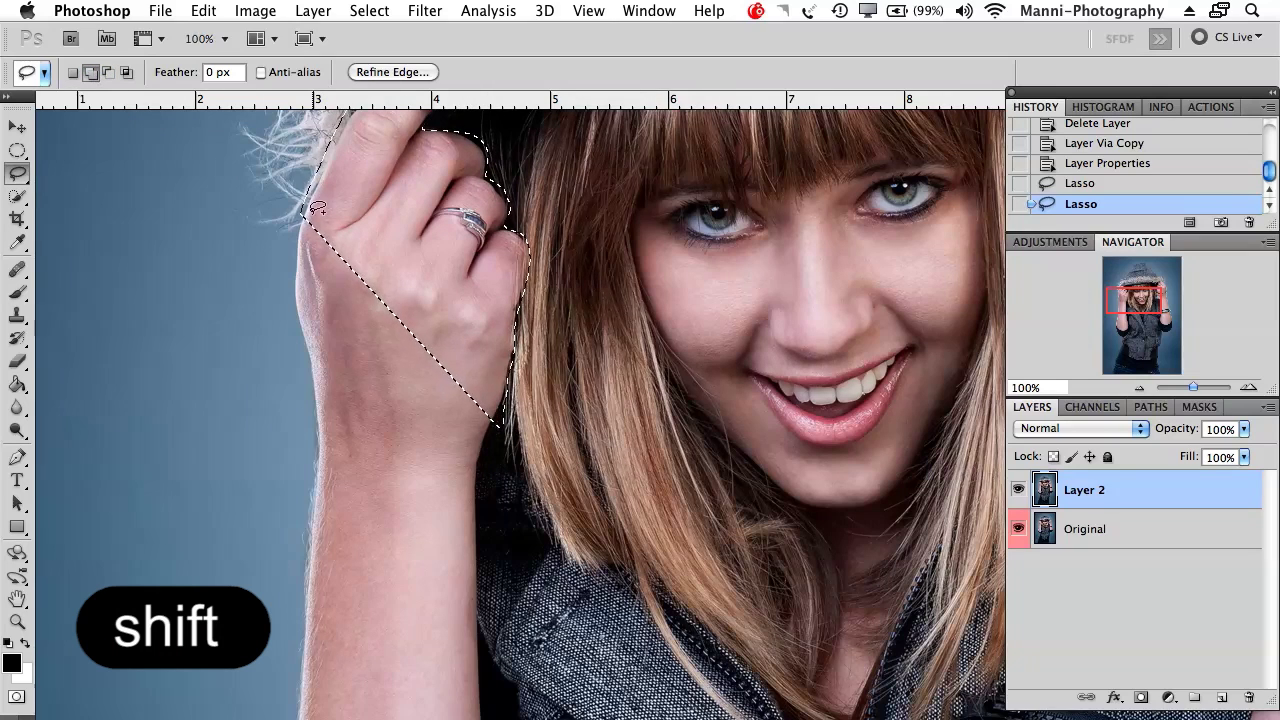
mouse_move(303, 213)
left_mouse_down()
mouse_move(287, 284)
mouse_move(309, 489)
mouse_move(393, 535)
mouse_move(502, 508)
mouse_move(494, 406)
mouse_move(449, 500)
left_mouse_up()
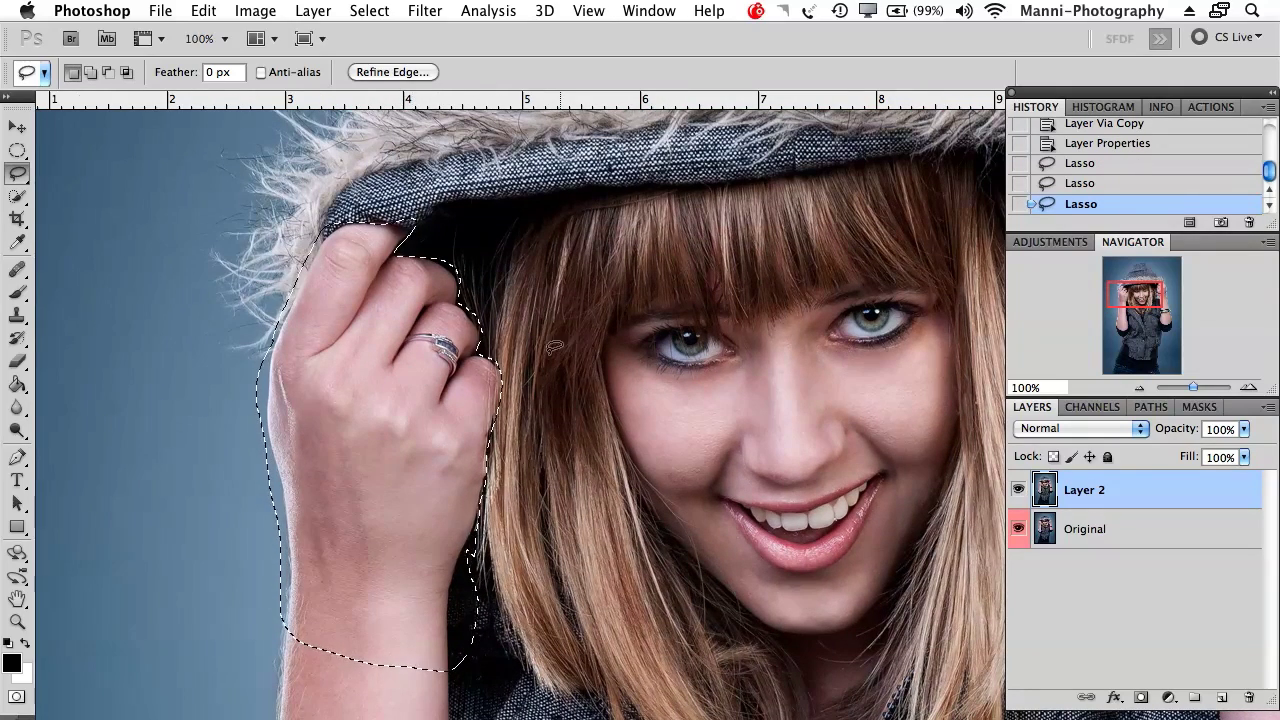
- Deselect the lassoed hand
left_click_drag(1181, 395, 1186, 388)
key("super+r")
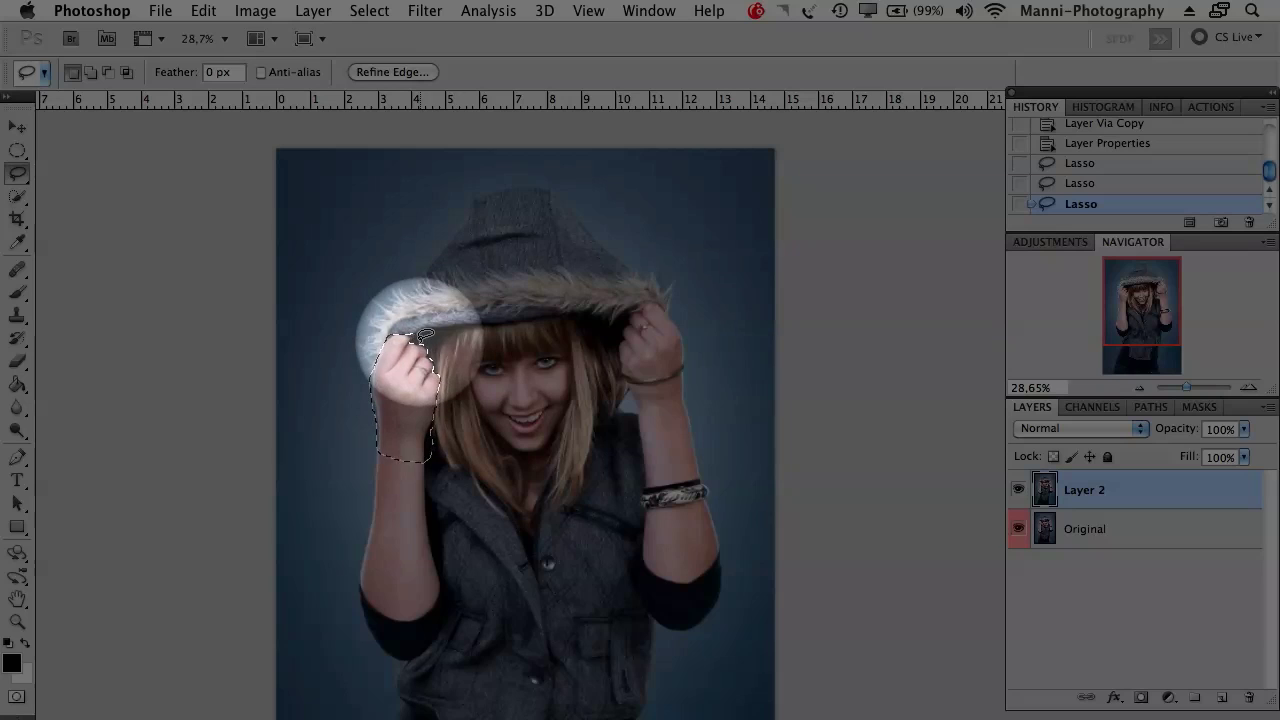
key("ctrl+d")
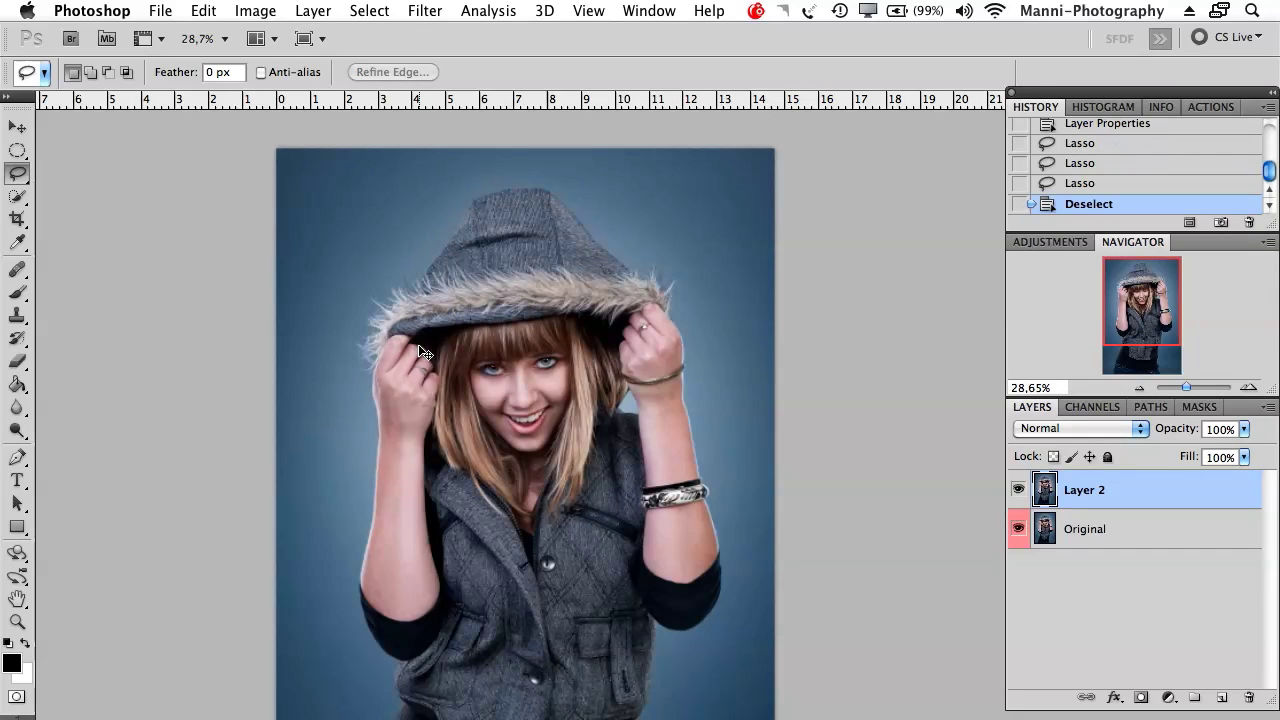
left_click_drag(575, 494, 567, 474)
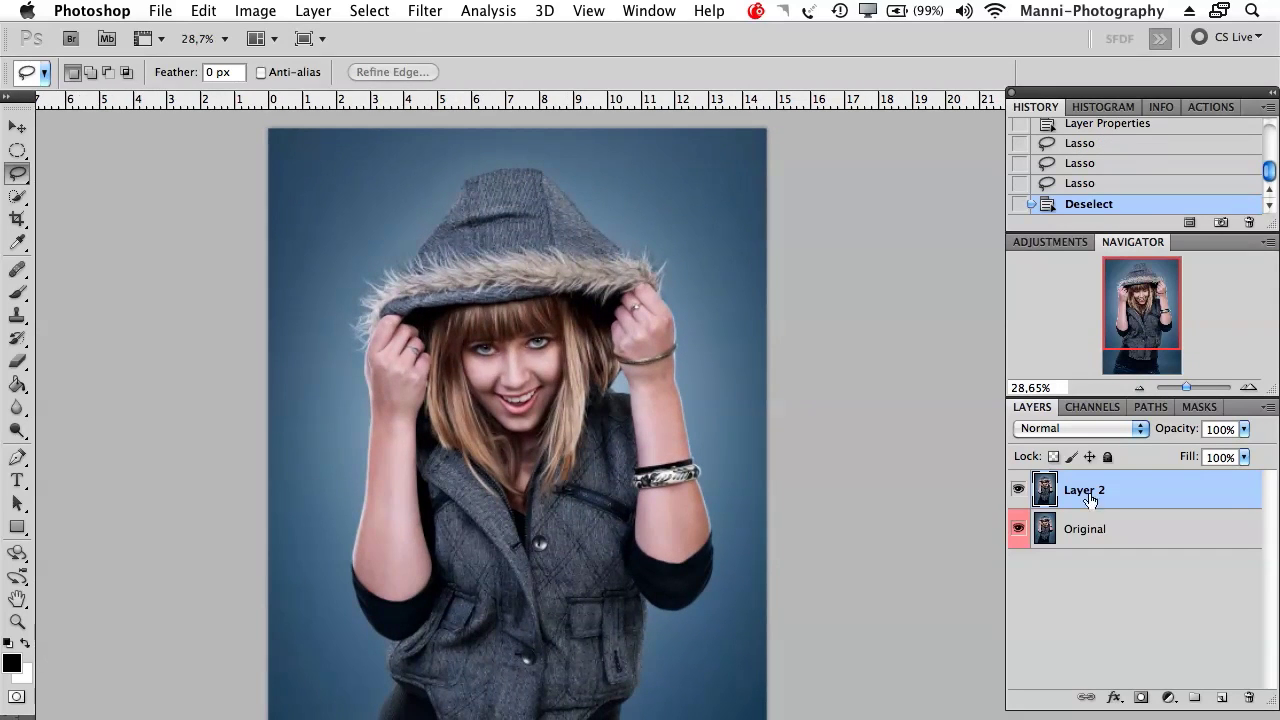
- Draw a four-sided selection with the Polygonal Lasso tool in the blue background beside the hand
left_click(17, 172)
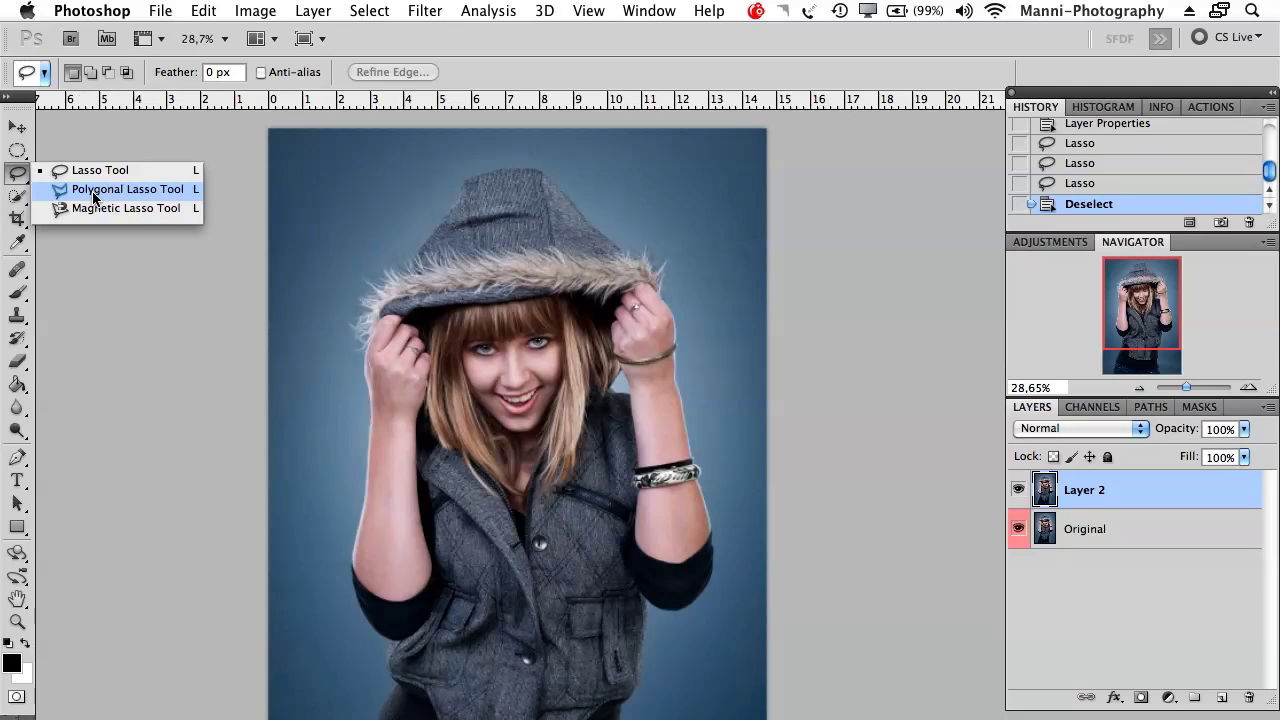
left_click(93, 197)
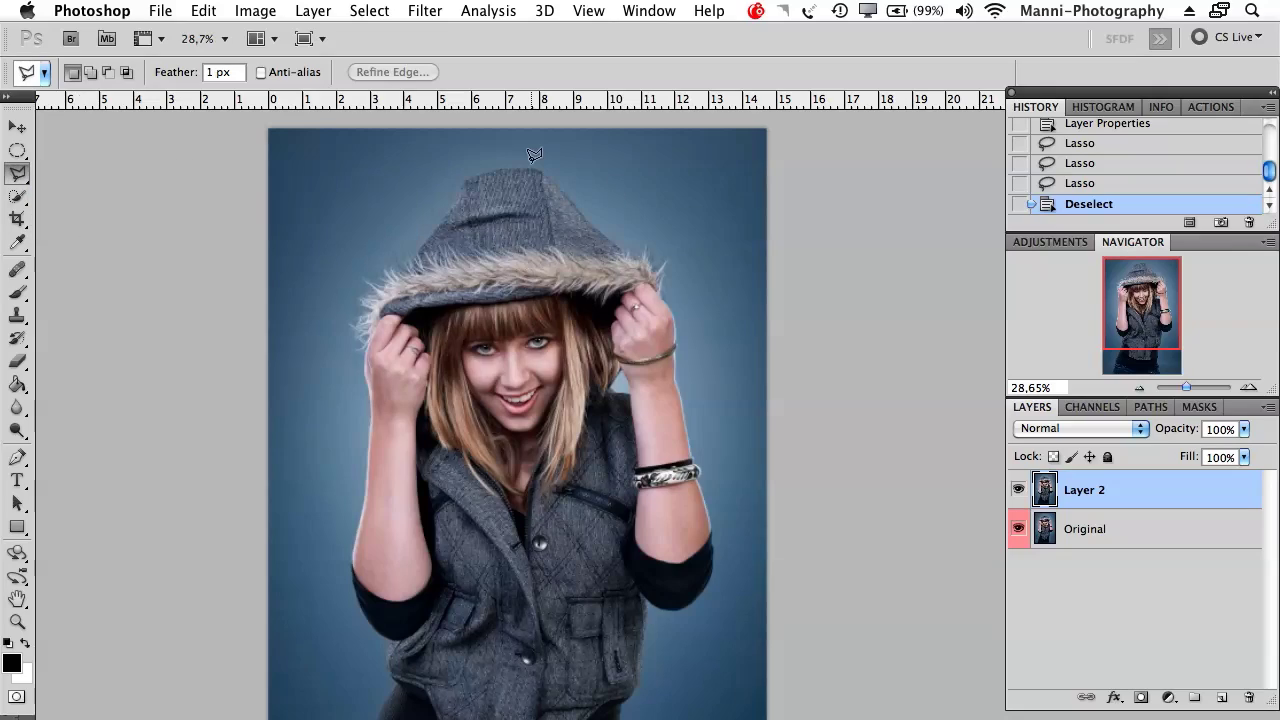
left_click_drag(1186, 387, 1195, 387)
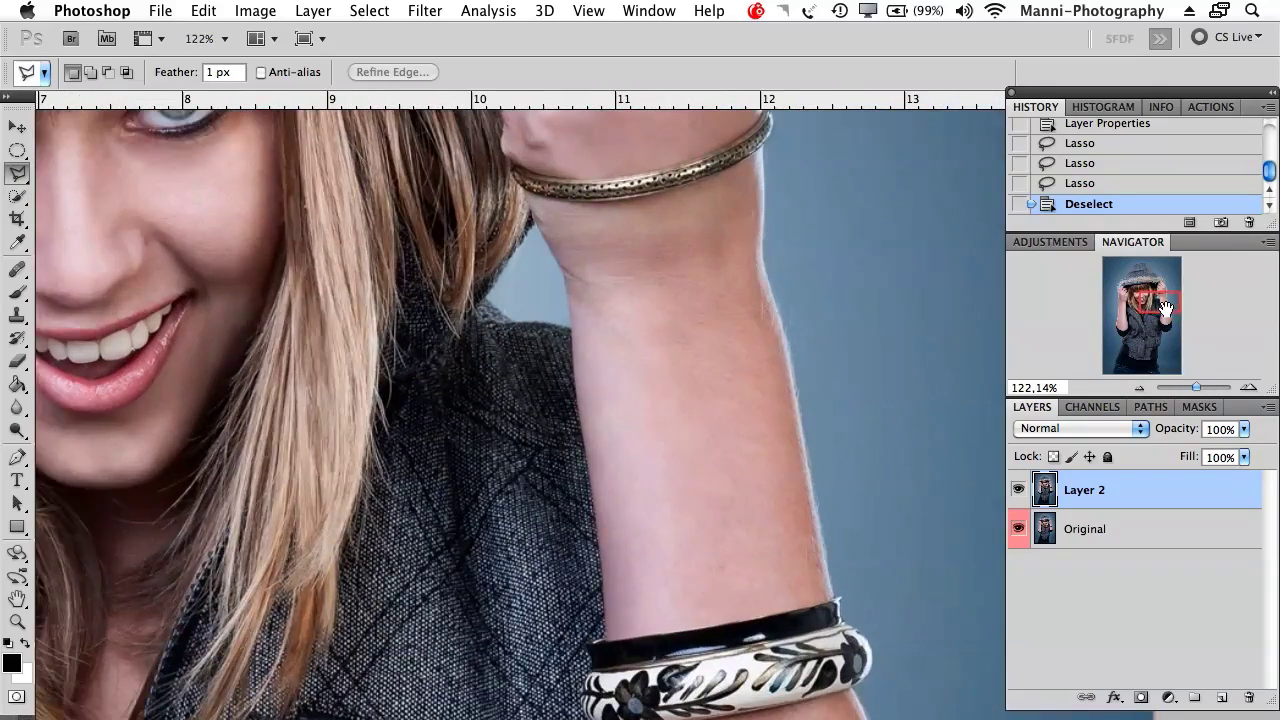
left_click_drag(1160, 325, 1118, 300)
left_click_drag(732, 470, 700, 432)
left_click_drag(438, 323, 456, 308)
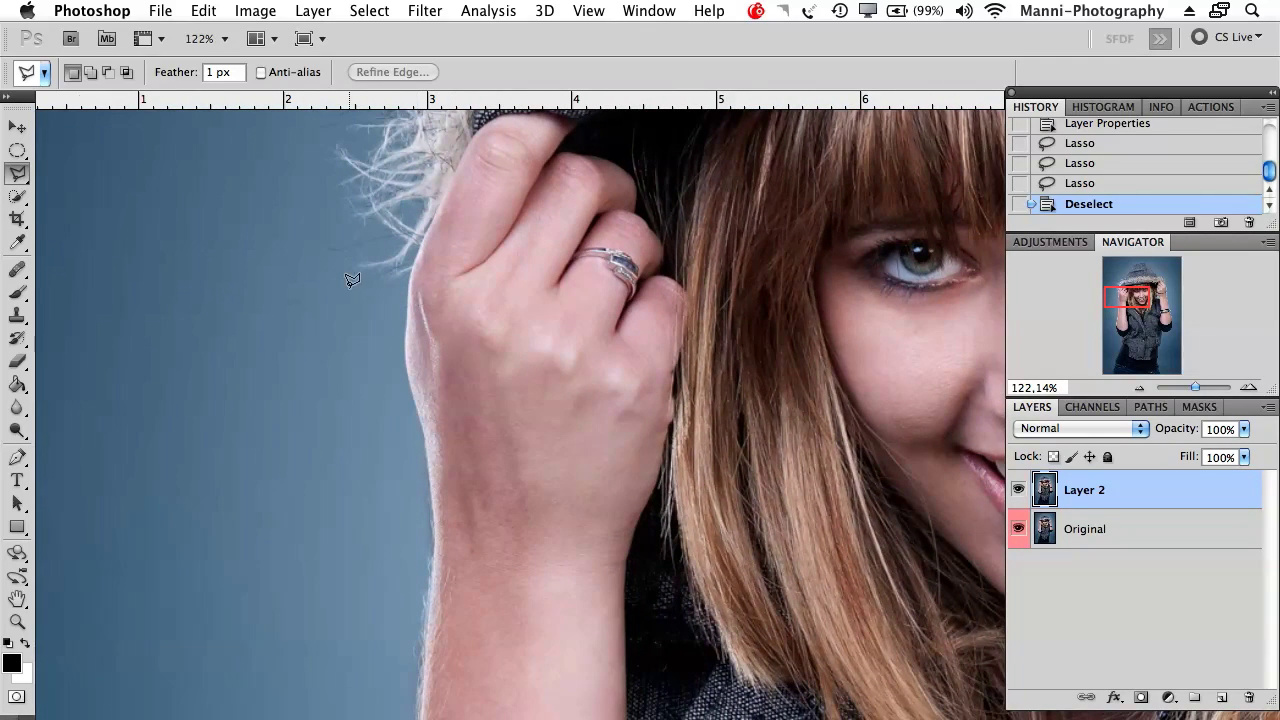
left_click(104, 288)
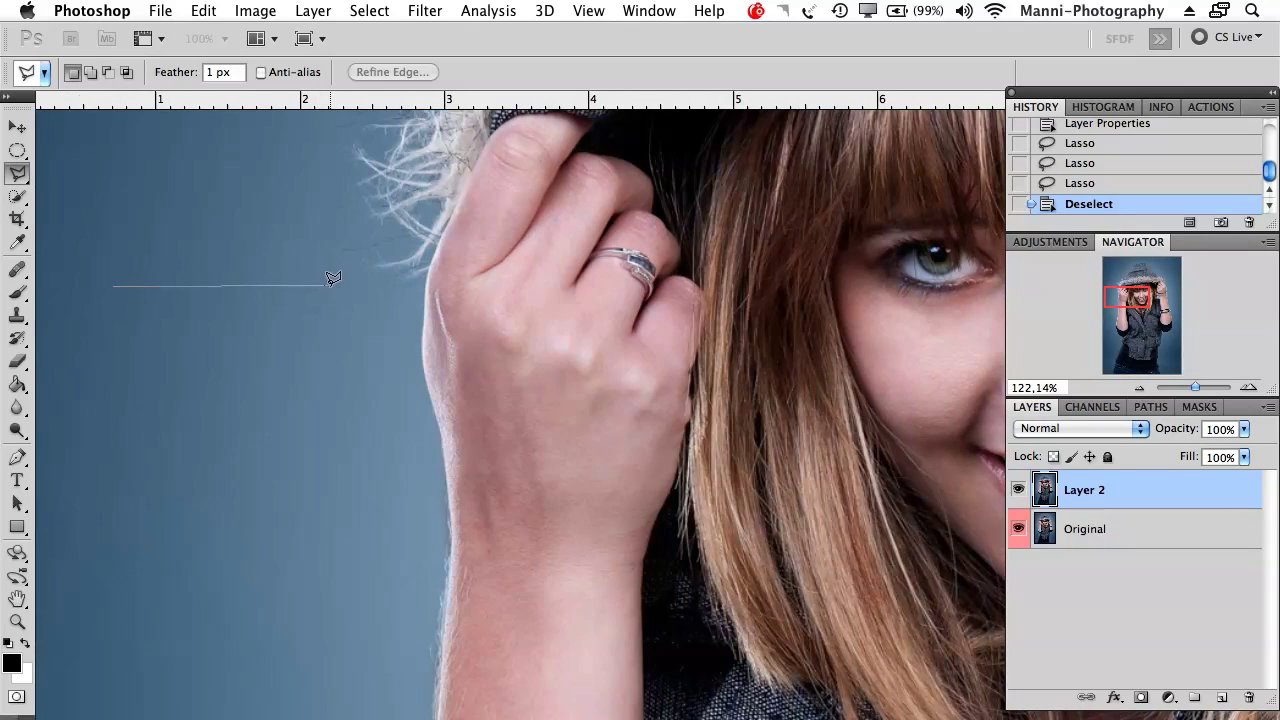
left_click(336, 461)
left_click(115, 450)
left_click(115, 291)
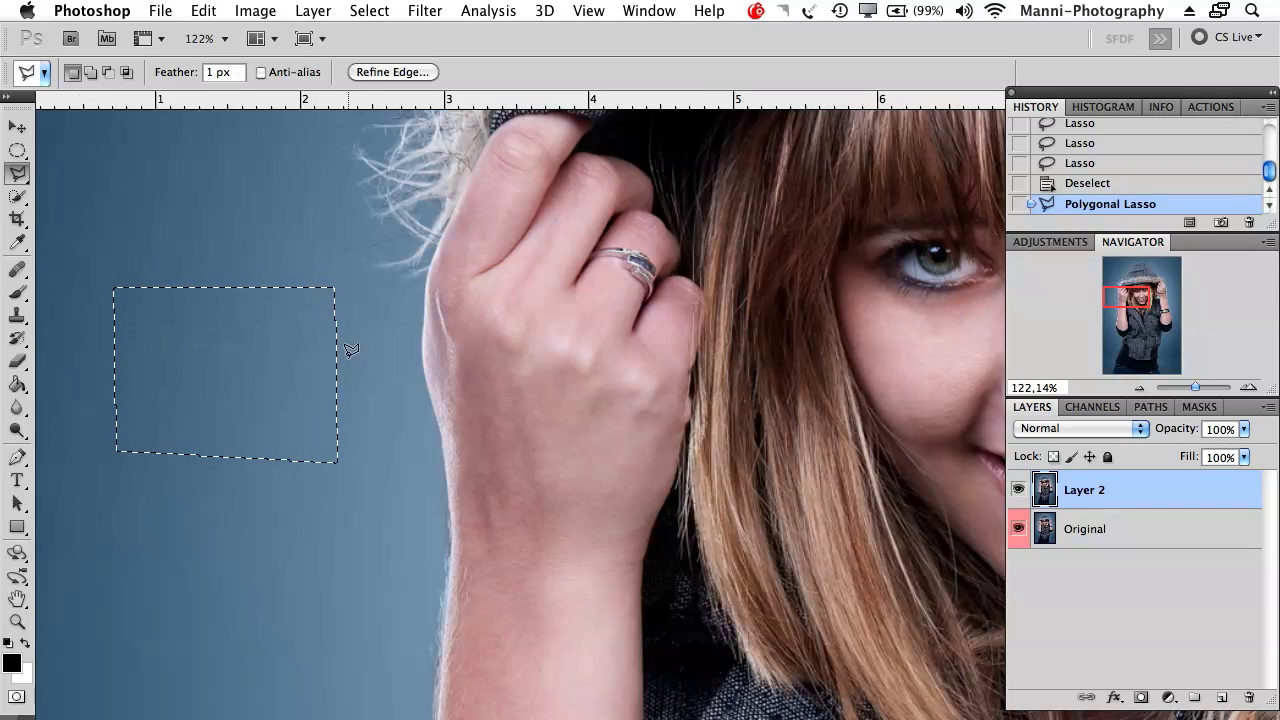
- Replace the four-sided selection with an irregular, notched polygonal selection in the background
left_click(164, 156)
left_click(259, 327)
left_click(166, 318)
left_click(154, 237)
left_click(190, 273)
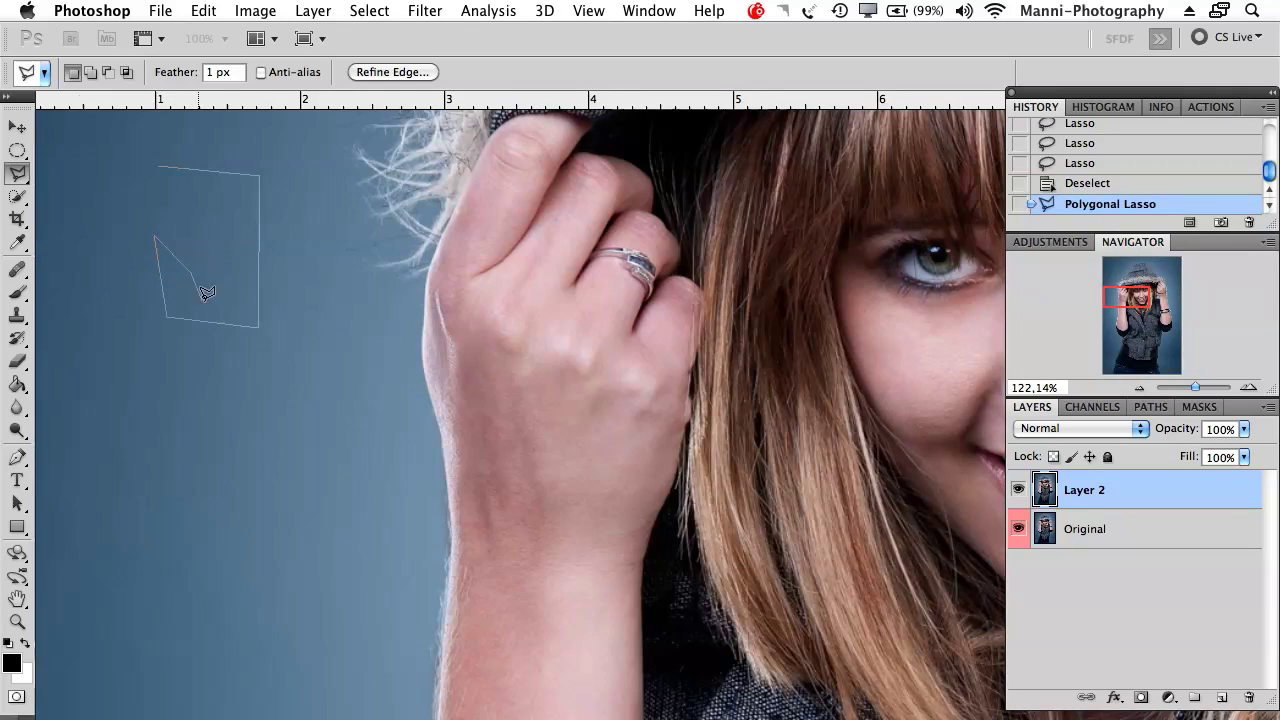
left_click(191, 211)
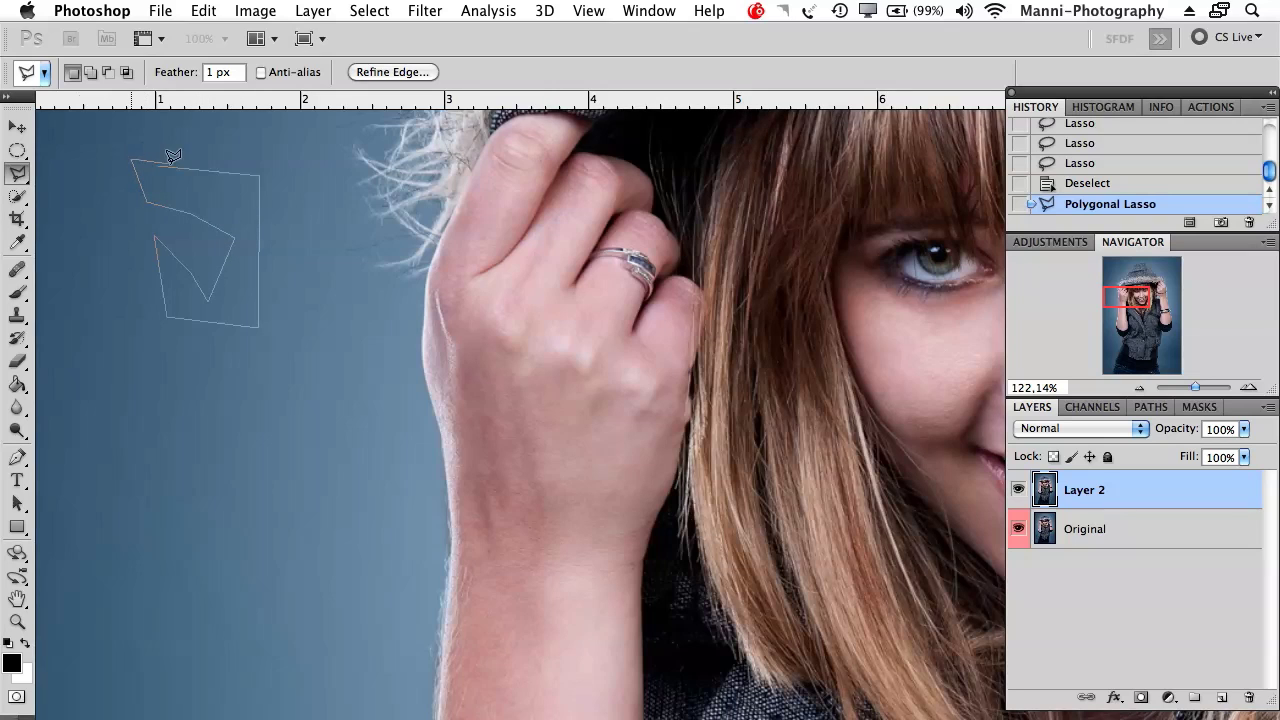
left_click(164, 159)
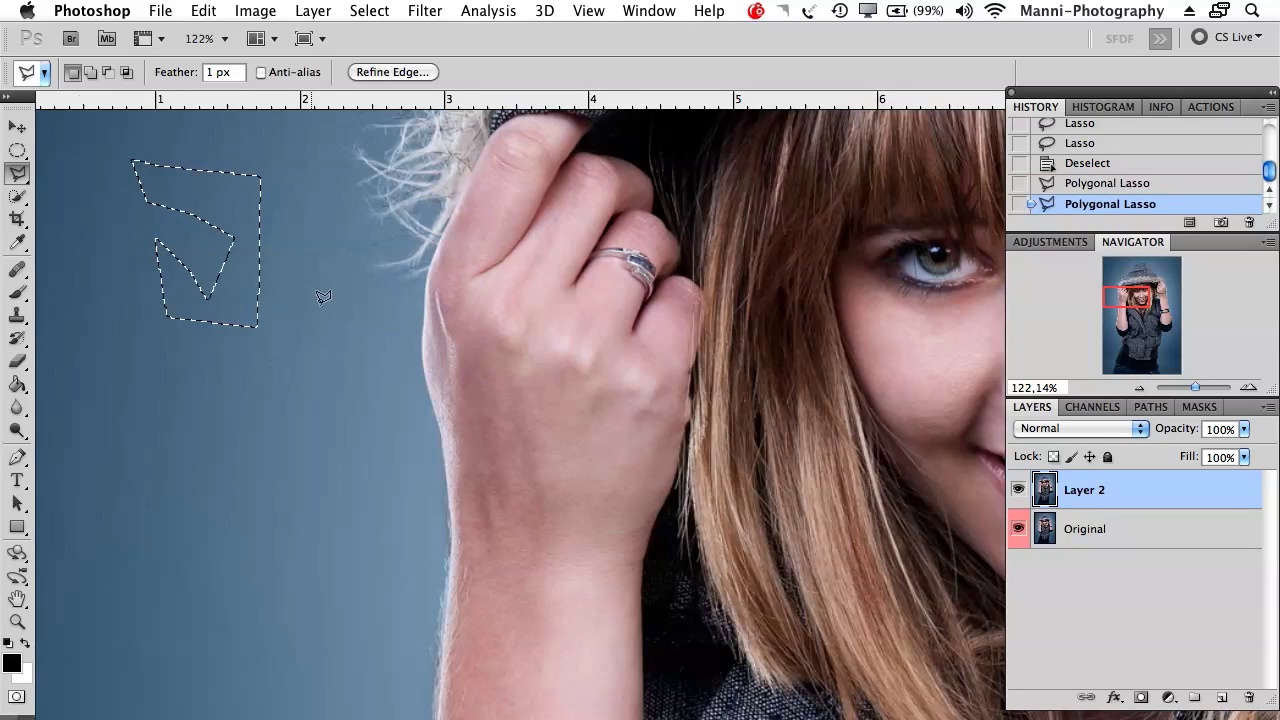
- Deselect the irregular polygon and set the Polygonal Lasso feather to 0 px
mouse_move(557, 346)
left_mouse_down()
mouse_move(594, 366)
mouse_move(464, 416)
mouse_move(414, 388)
left_mouse_up()
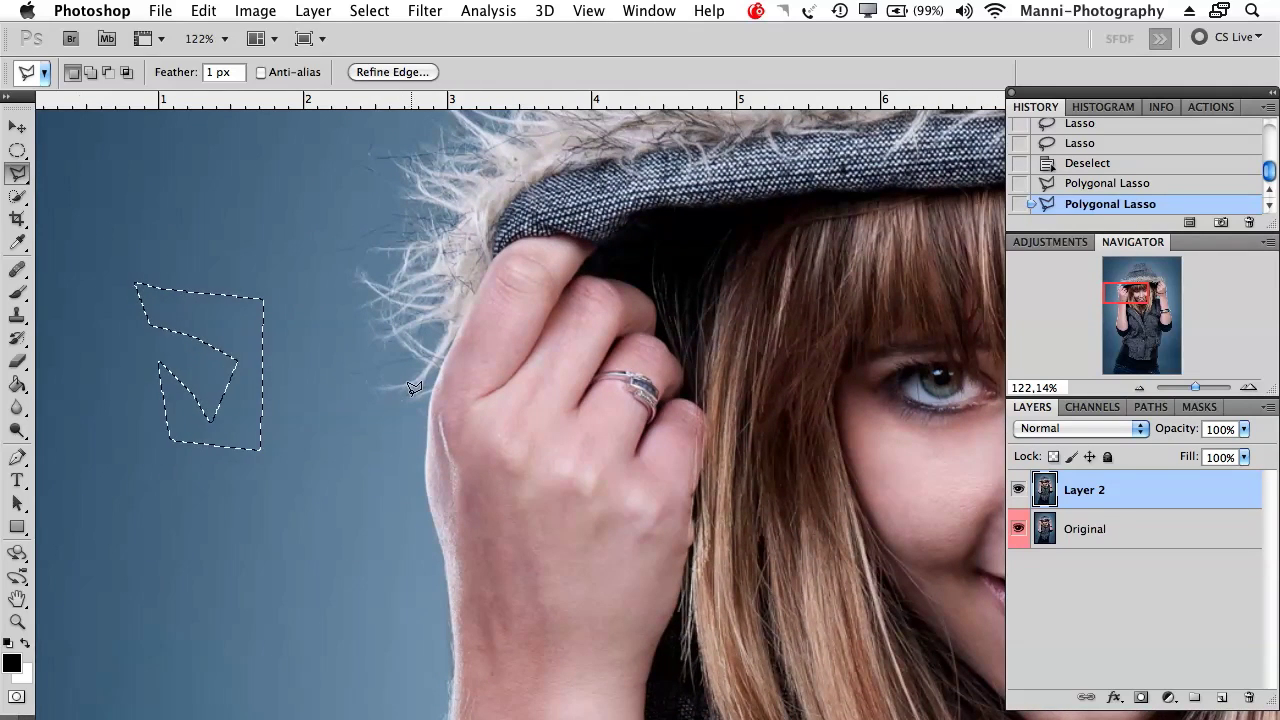
key("super+d")
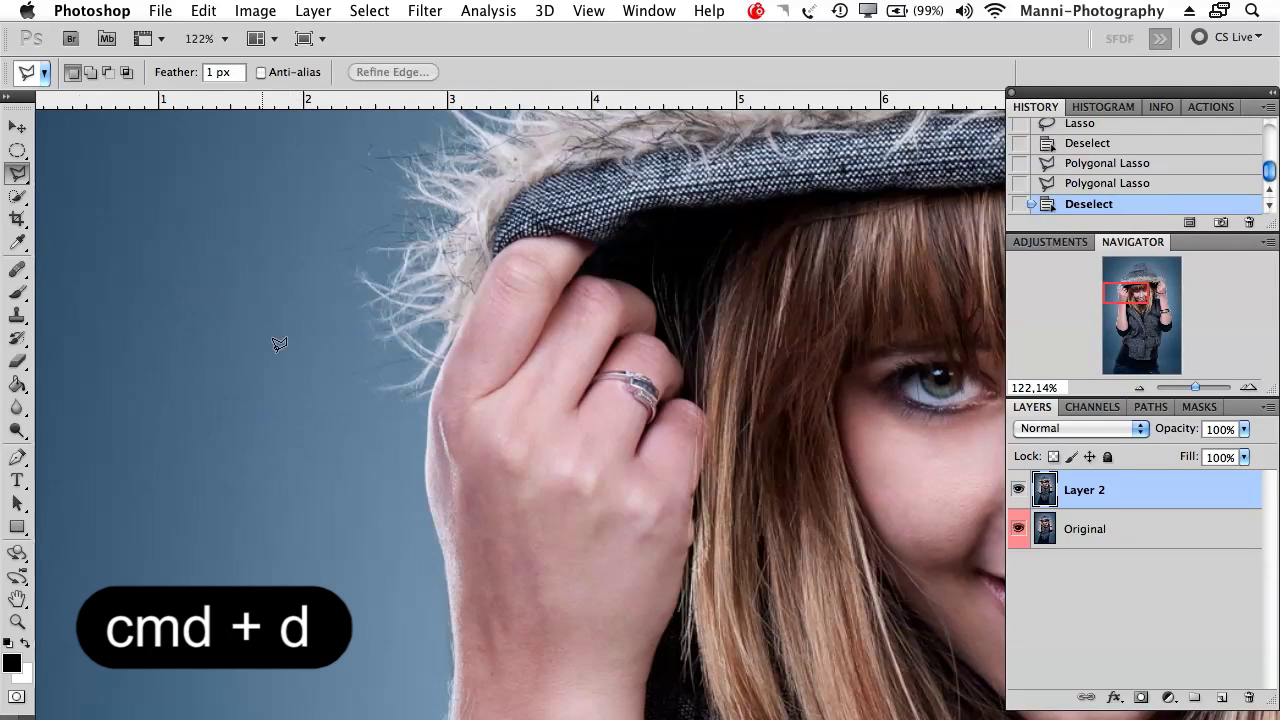
left_click_drag(500, 397, 443, 380)
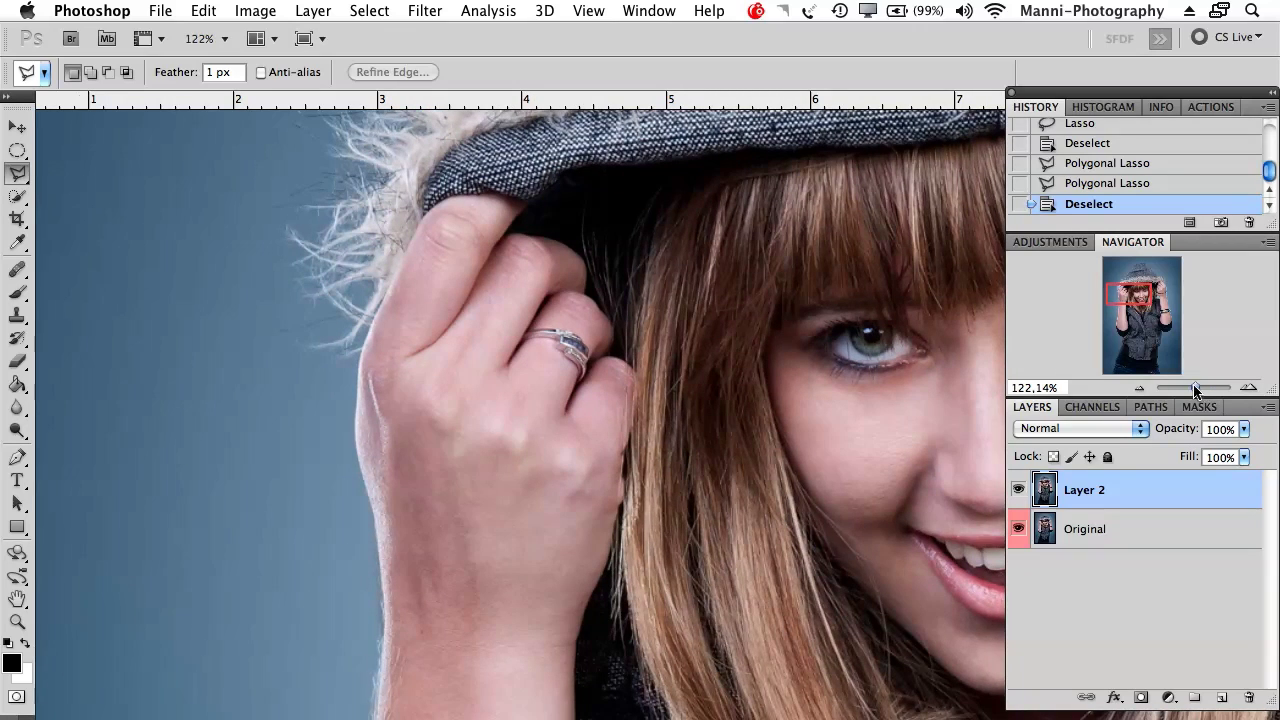
left_click_drag(1196, 390, 1207, 388)
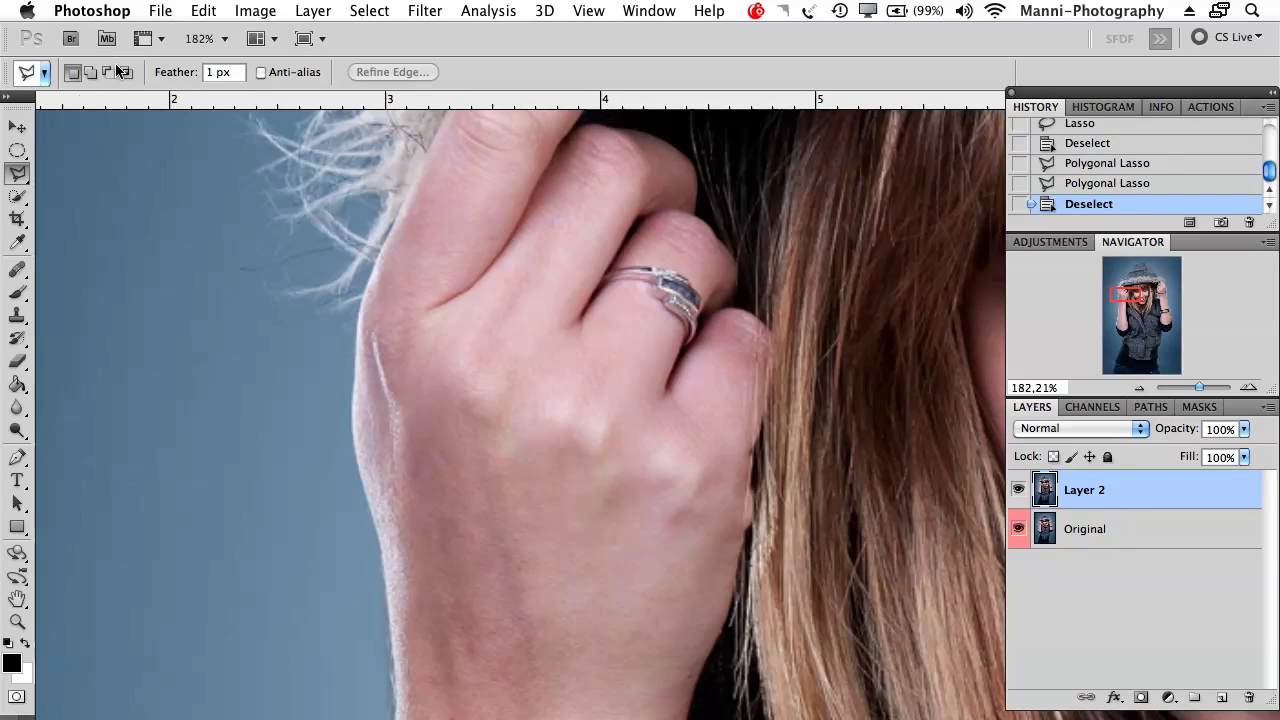
left_click(180, 74)
type("0")
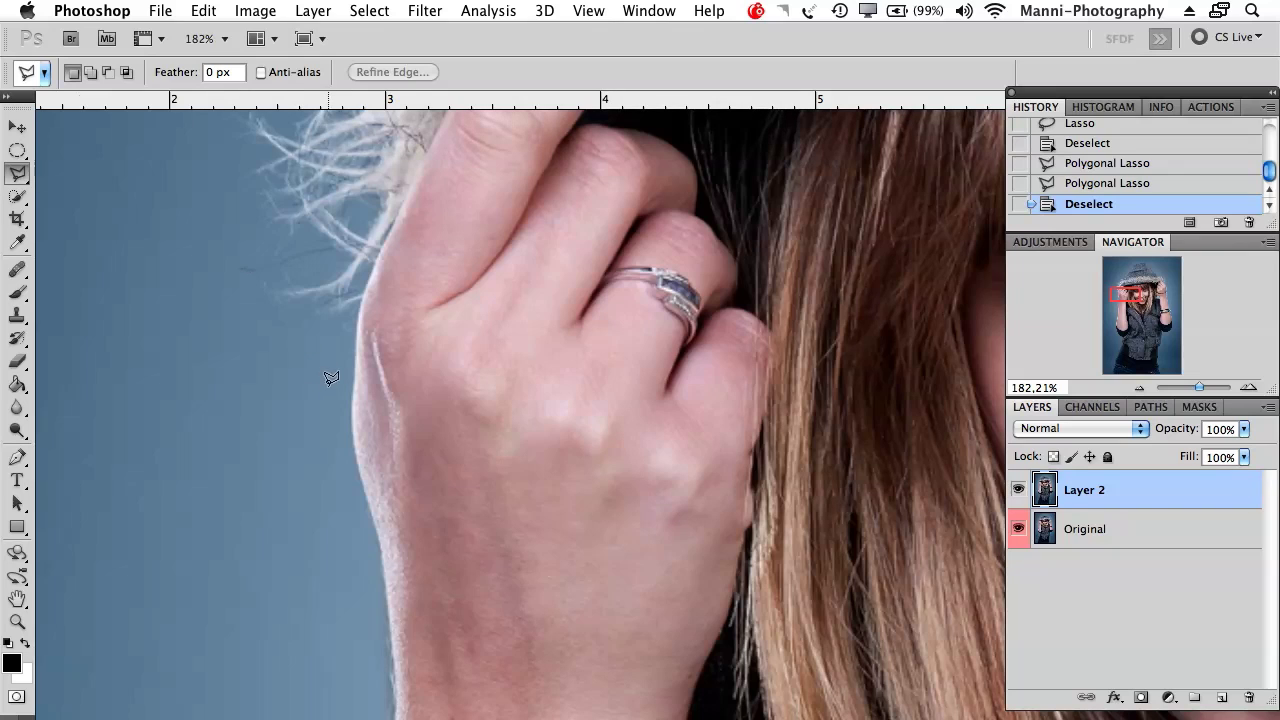
- Draw a small polygonal test selection in the background beside the hand and deselect it
left_click(179, 357)
left_click(233, 369)
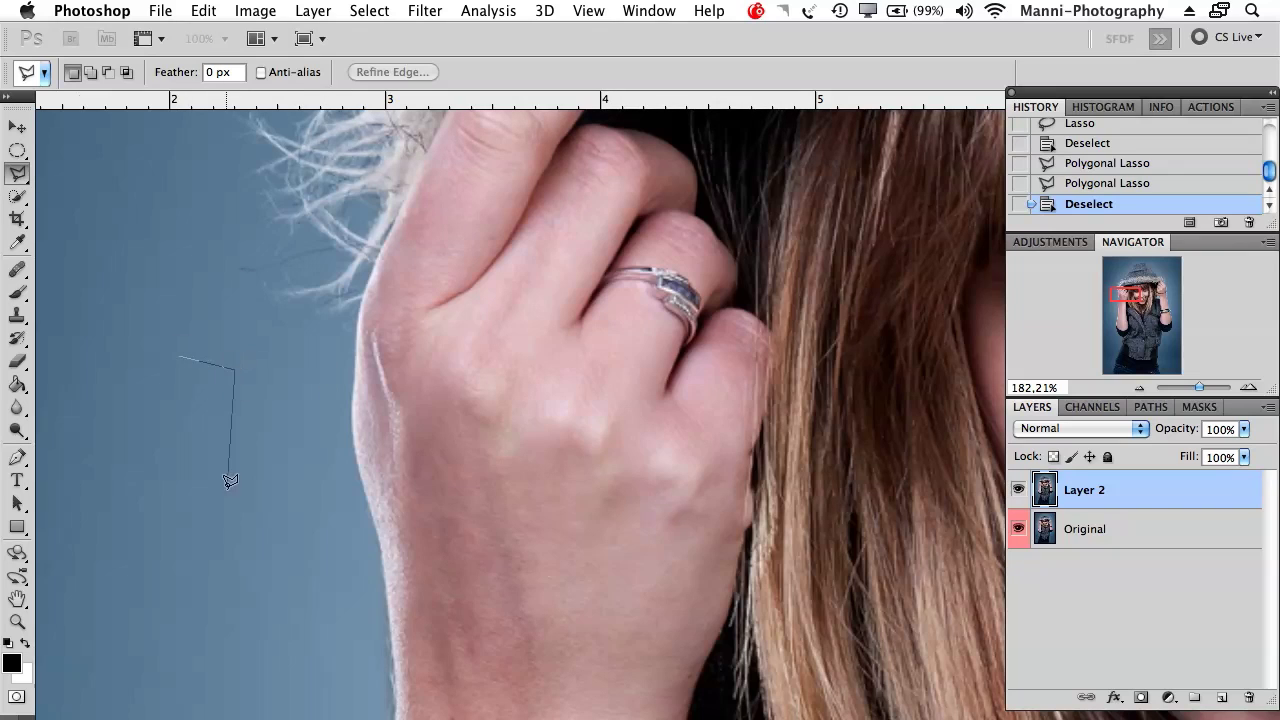
left_click(181, 356)
key("super+d")
left_click_drag(359, 453, 254, 403)
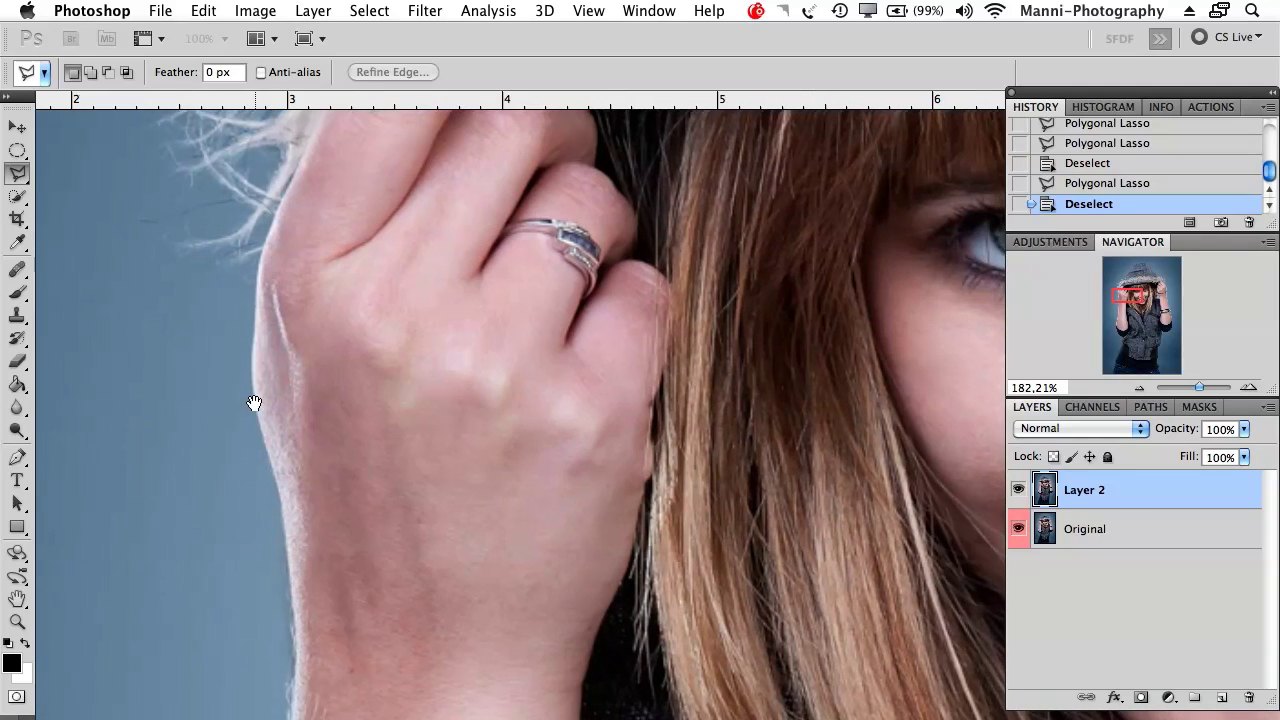
- Start a Polygonal Lasso outline in the blue background beside the hand and trace down the hand's outer edge
left_click(1206, 387)
scroll(914, 409, "left", 10)
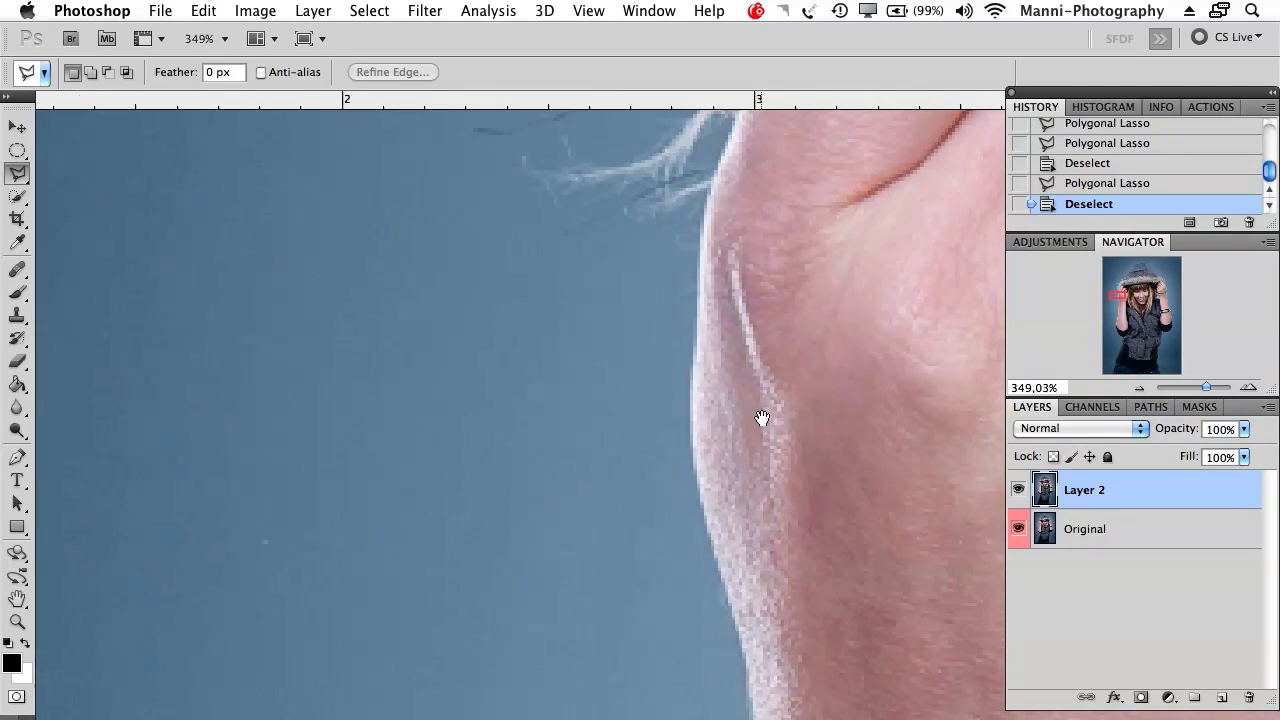
scroll(731, 357, "right", 10)
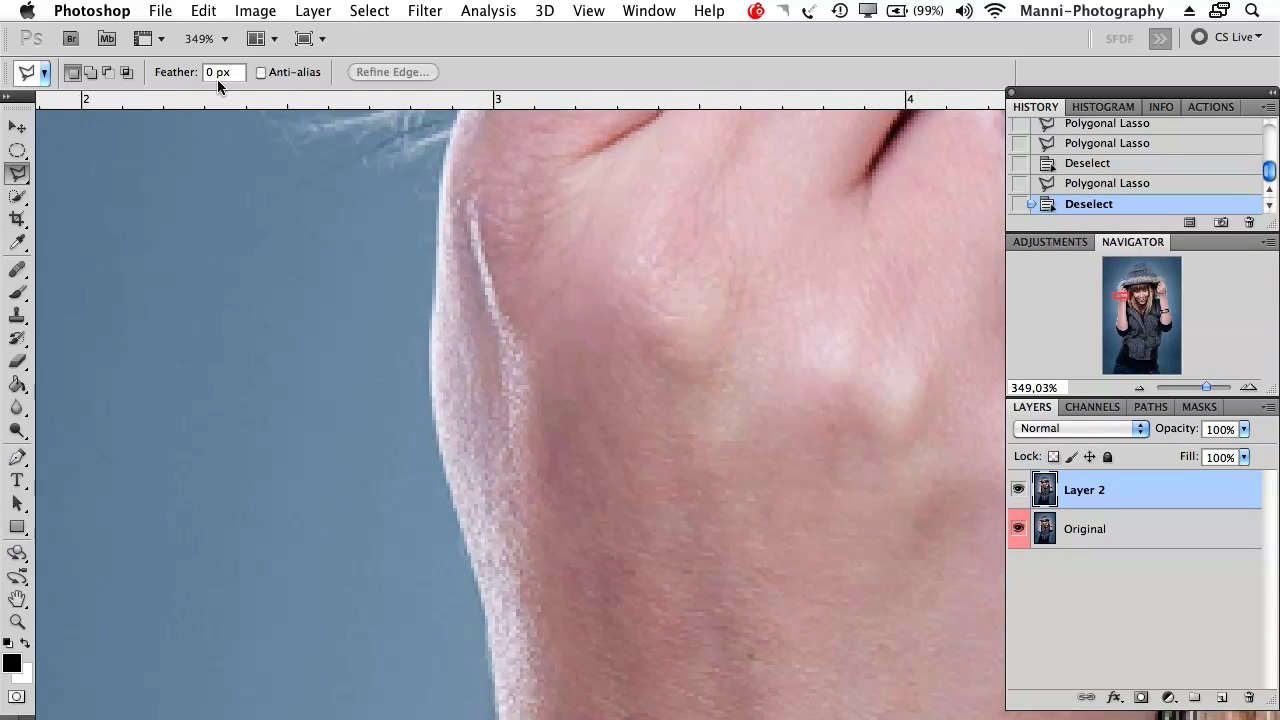
left_click(168, 161)
left_click(233, 178)
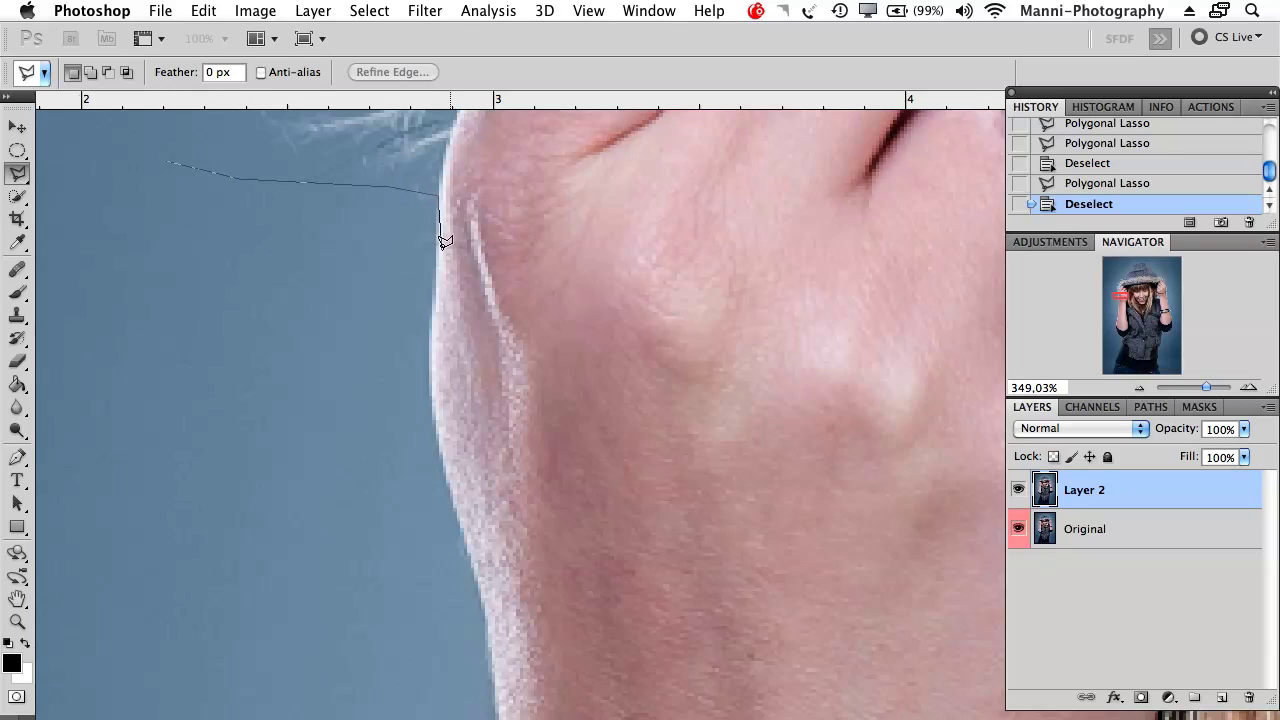
left_click(437, 290)
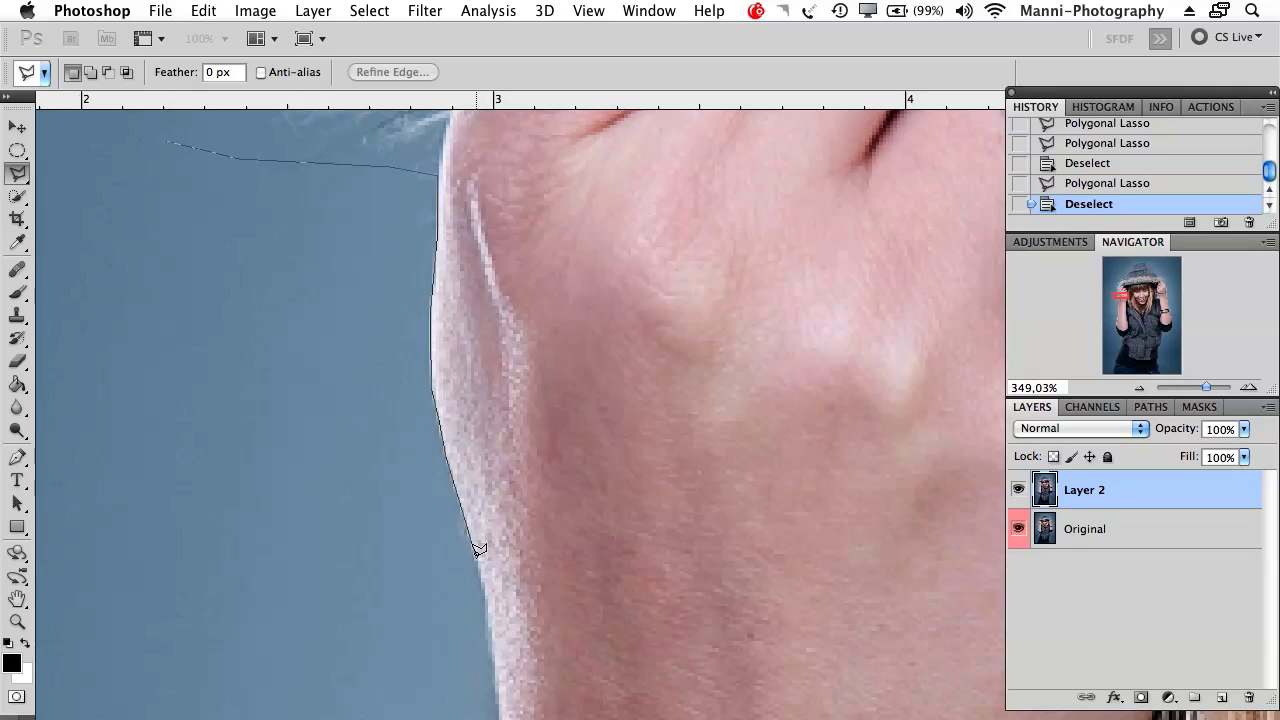
left_click(503, 628)
- Place stray lasso points inside the hand and remove them one by one back to the hand's outer edge
mouse_move(537, 680)
left_mouse_down()
mouse_move(526, 514)
mouse_move(538, 545)
left_mouse_up()
left_click_drag(554, 496, 565, 435)
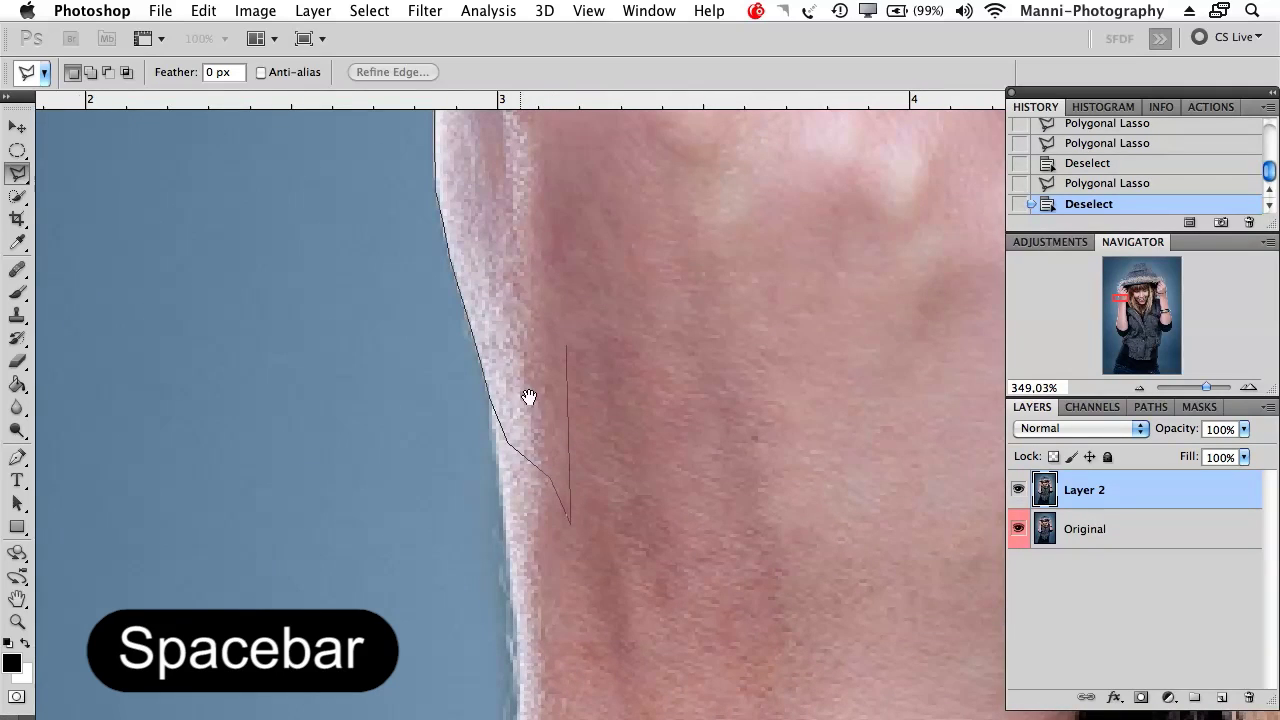
mouse_move(535, 374)
left_mouse_down()
mouse_move(654, 346)
mouse_move(614, 549)
mouse_move(523, 474)
mouse_move(546, 294)
left_mouse_up()
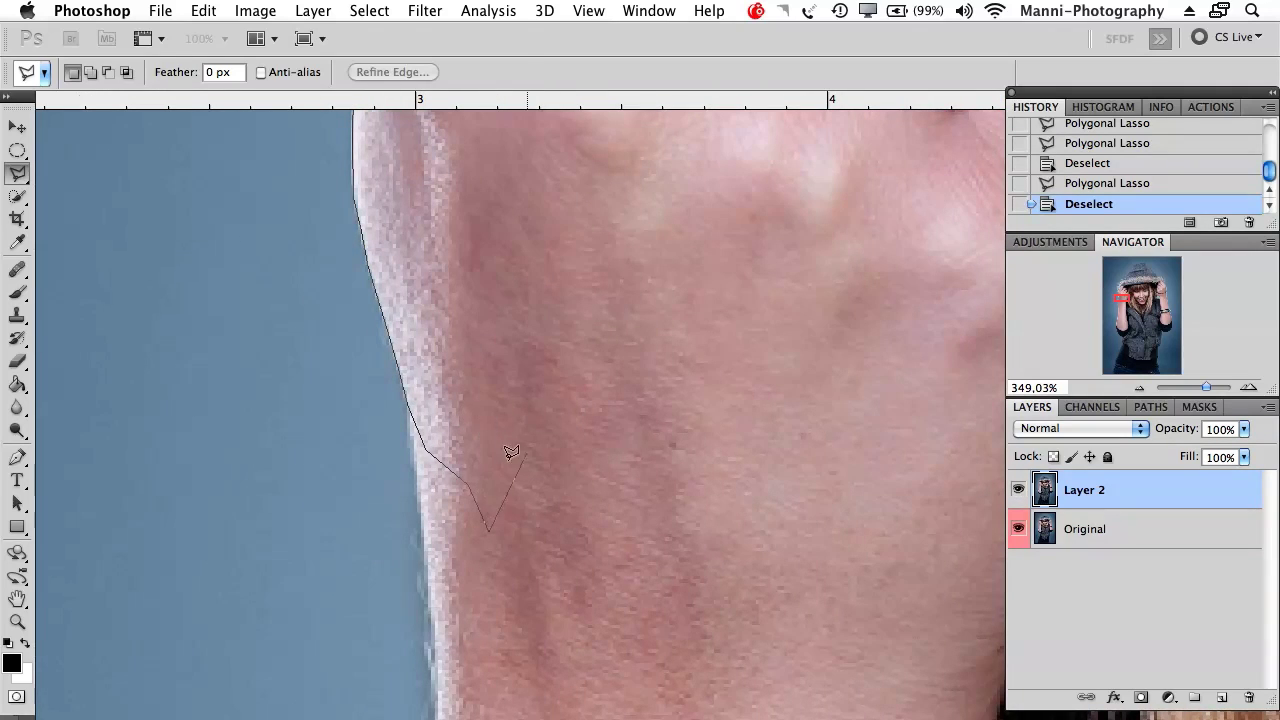
mouse_move(486, 549)
left_mouse_down()
mouse_move(486, 386)
mouse_move(485, 403)
left_mouse_up()
scroll(504, 467, "up", 2)
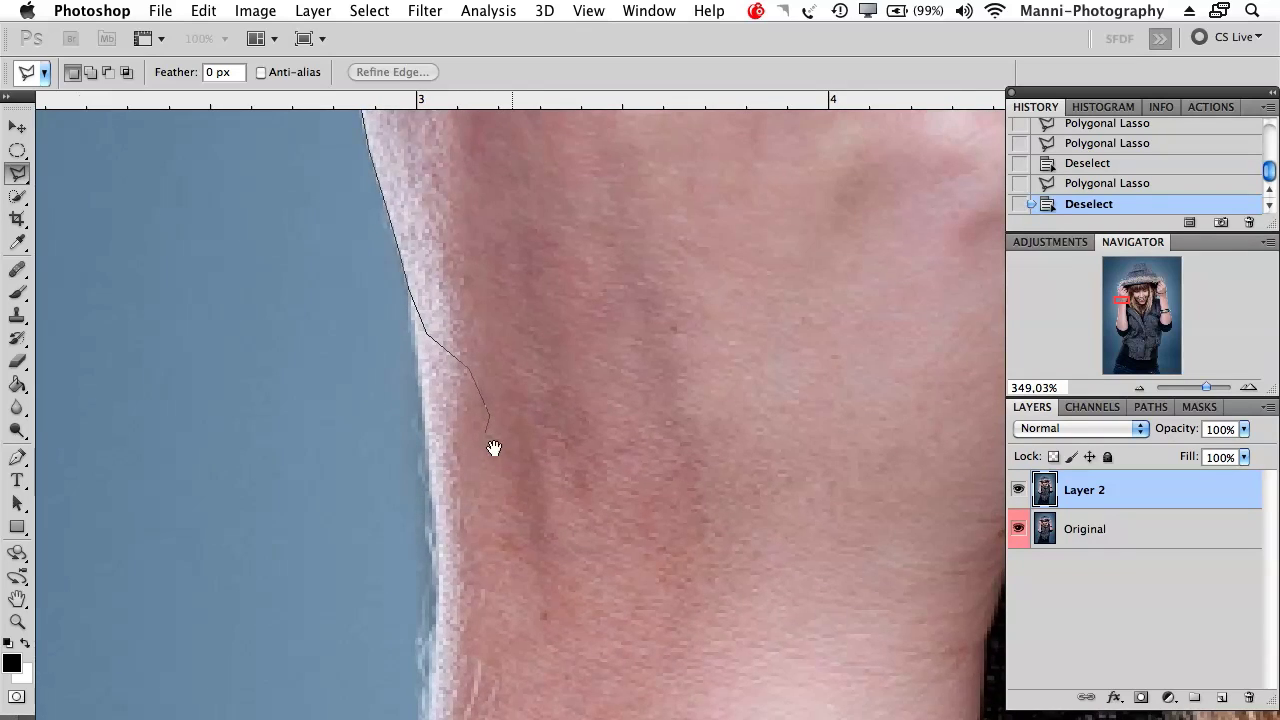
left_click(499, 485)
key("BackSpace")
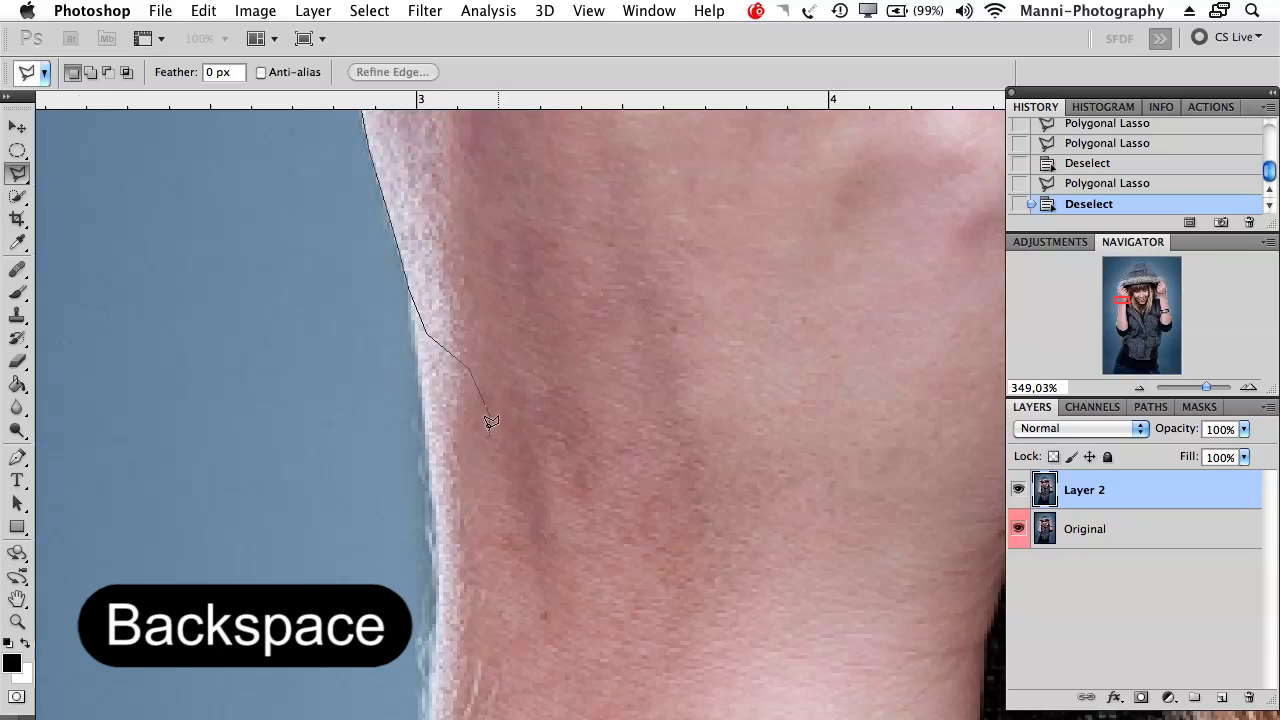
left_click(400, 252)
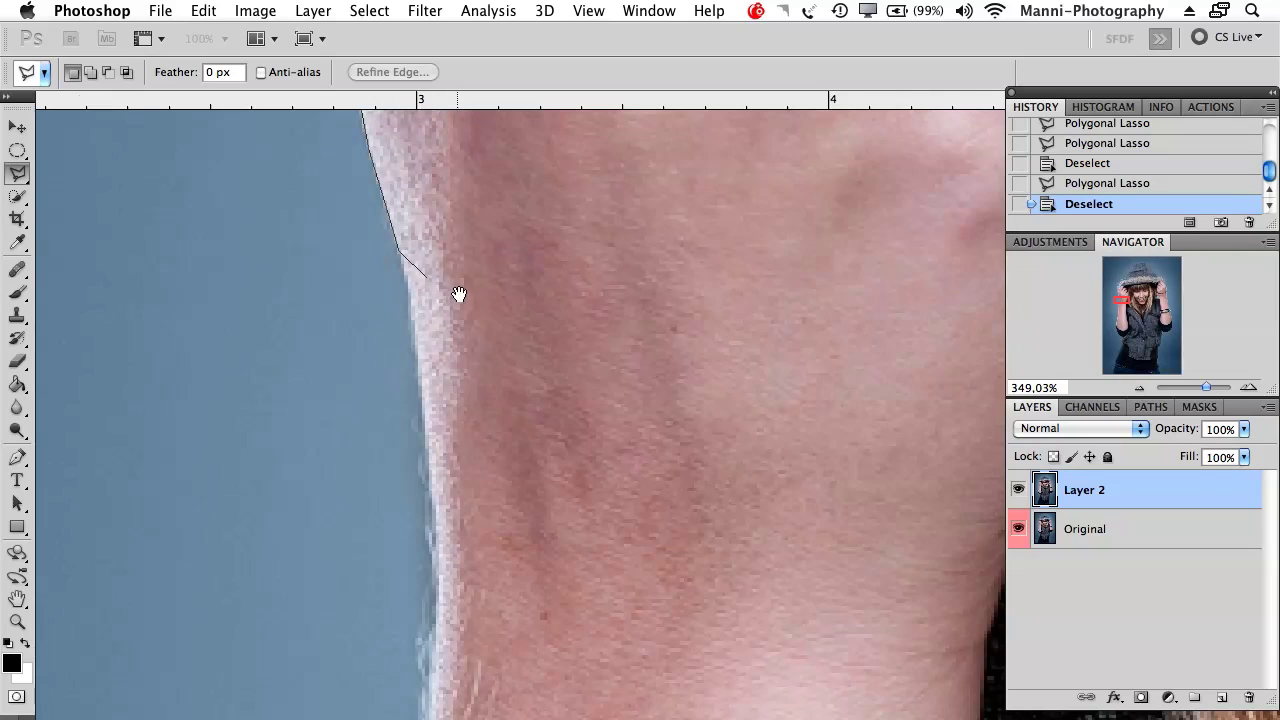
left_click_drag(457, 294, 390, 308)
key("BackSpace")
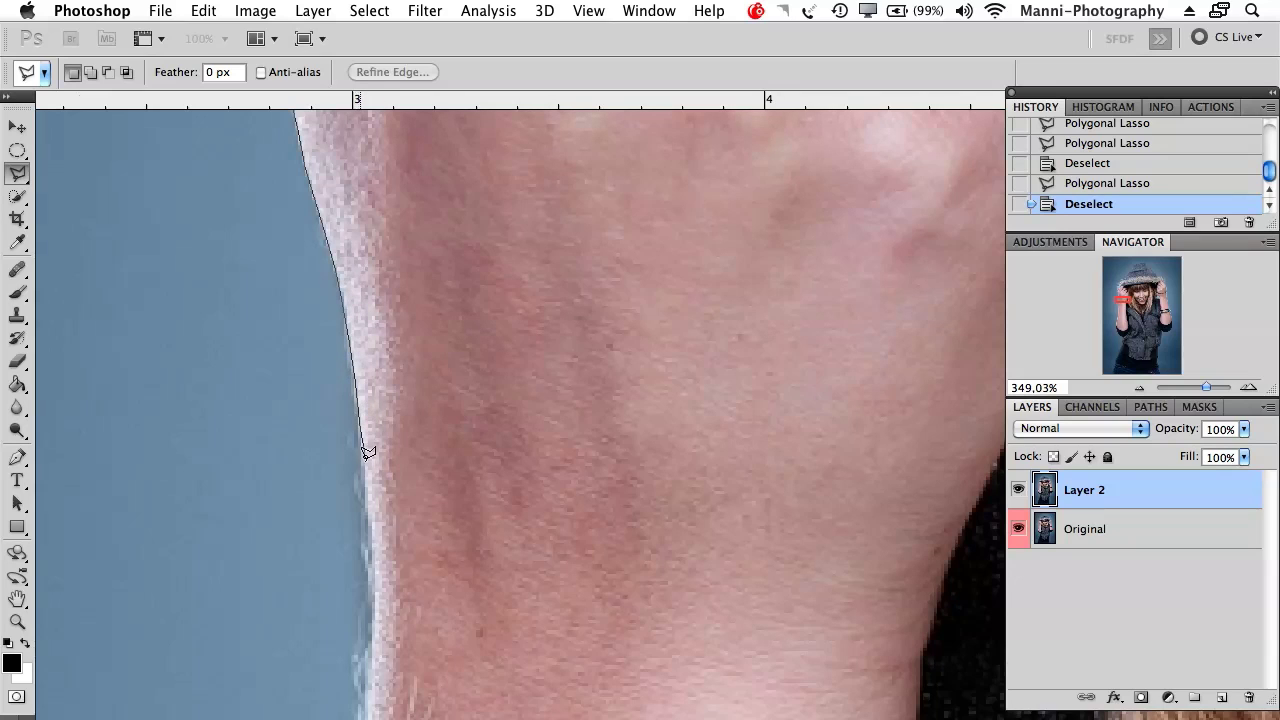
- Continue the lasso outline down the outer edge of the wrist and forearm
left_click_drag(403, 420, 400, 387)
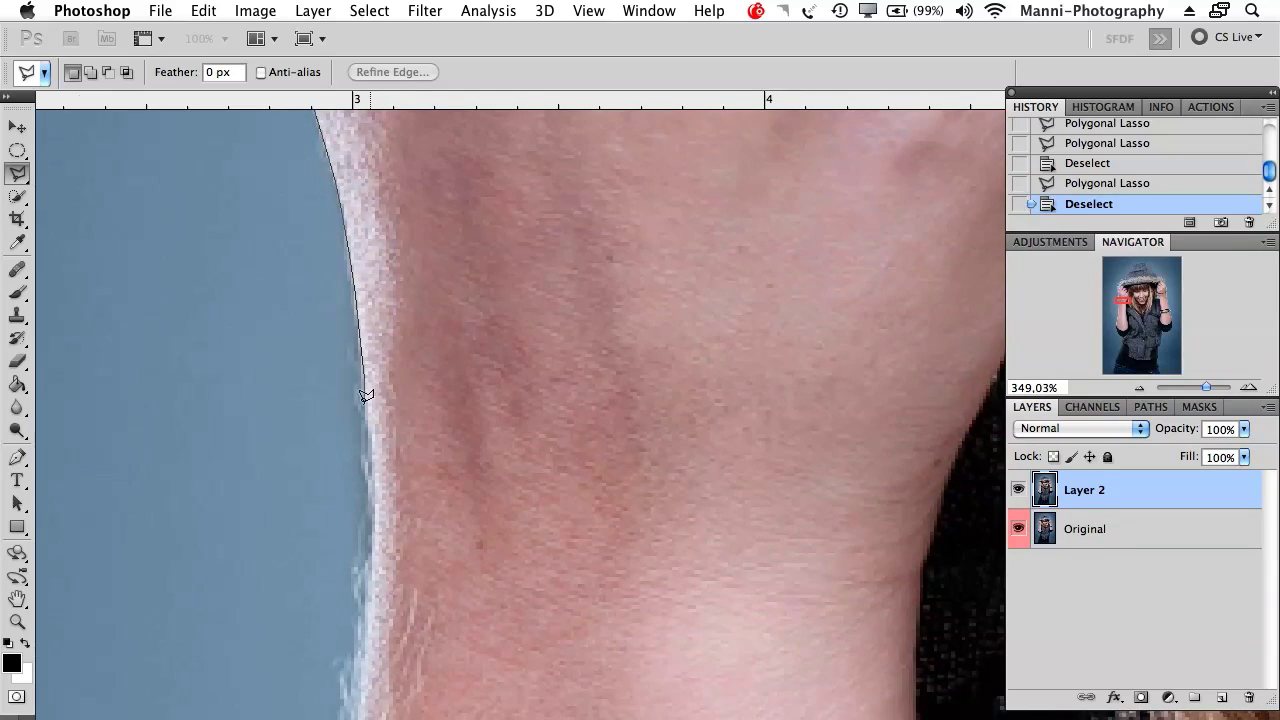
left_click_drag(375, 500, 429, 387)
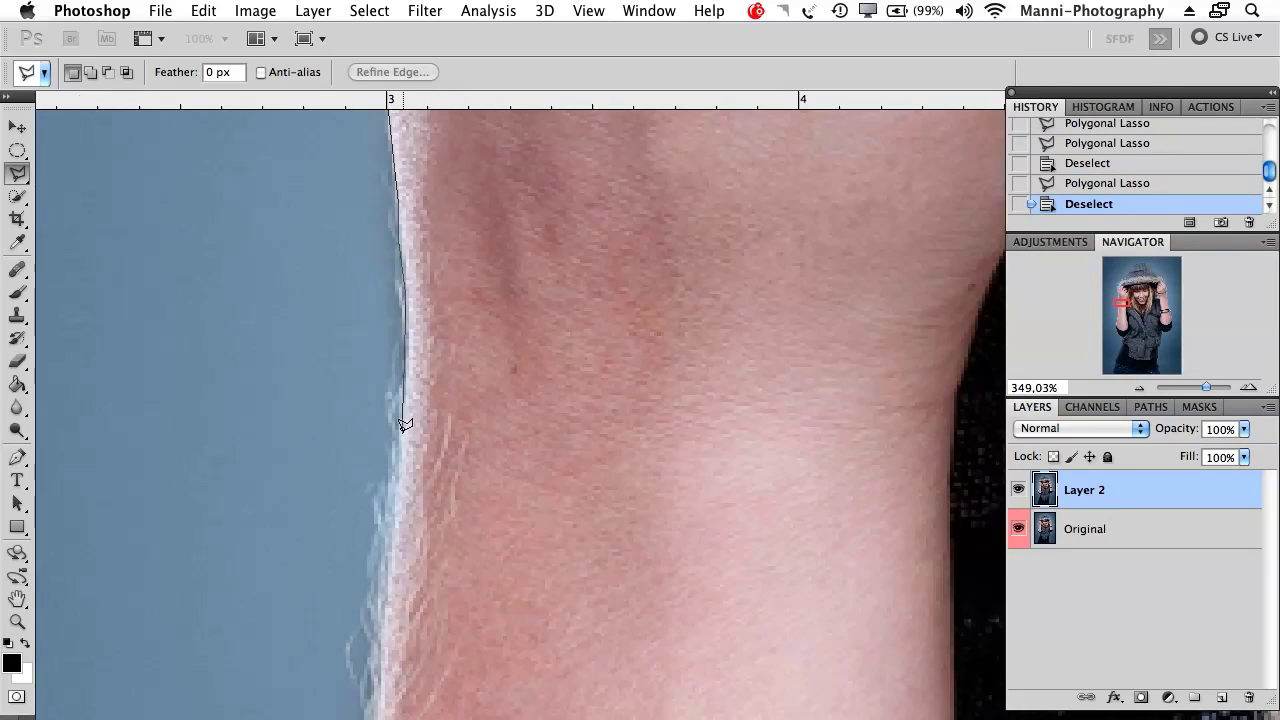
left_click(397, 508)
left_click_drag(429, 529, 428, 358)
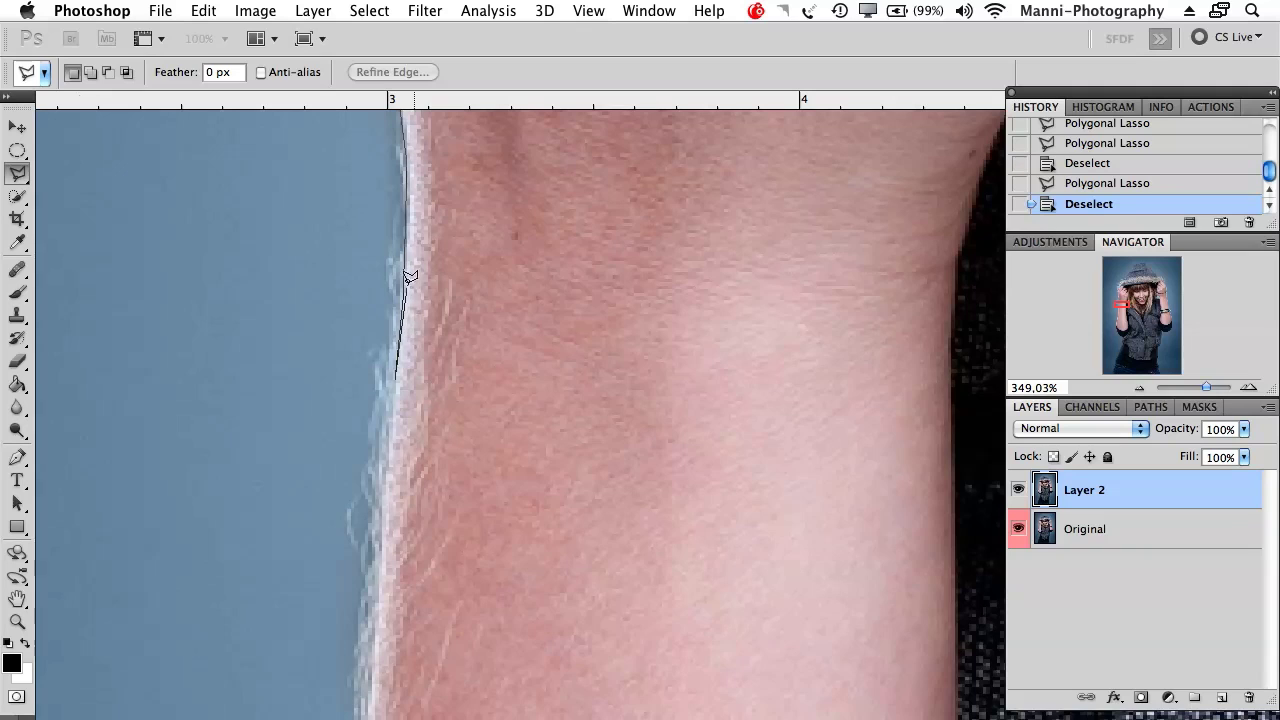
left_click_drag(376, 555, 408, 477)
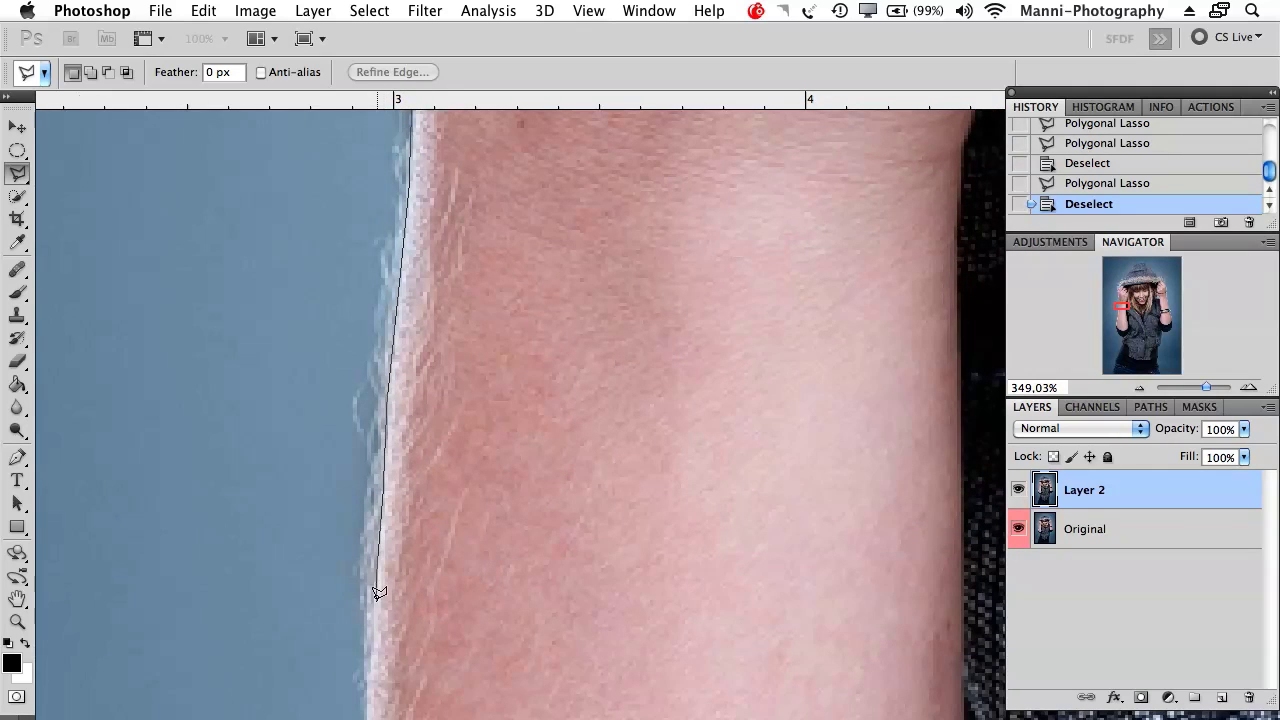
- Carry the outline back up through the blue background and close it at its starting point
left_click_drag(222, 403, 317, 486)
left_click(264, 379)
left_click_drag(154, 240, 221, 510)
left_click(171, 251)
scroll(296, 510, "up", 8)
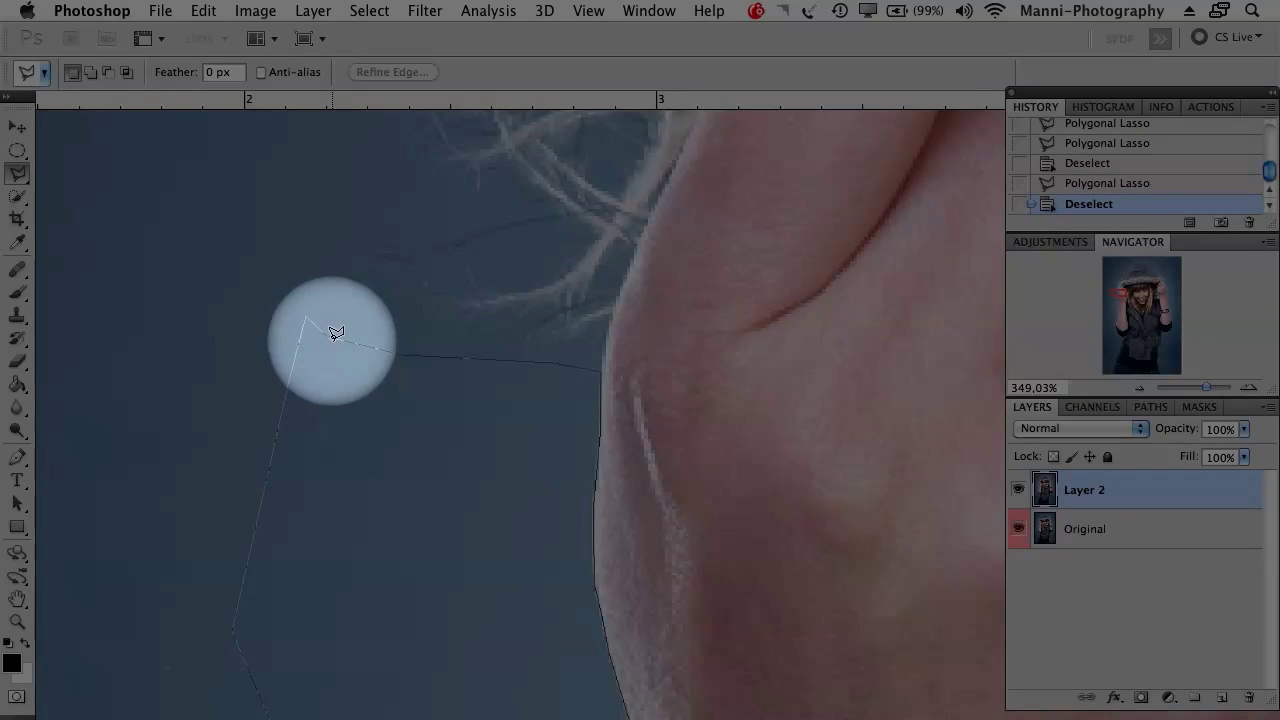
left_click(336, 340)
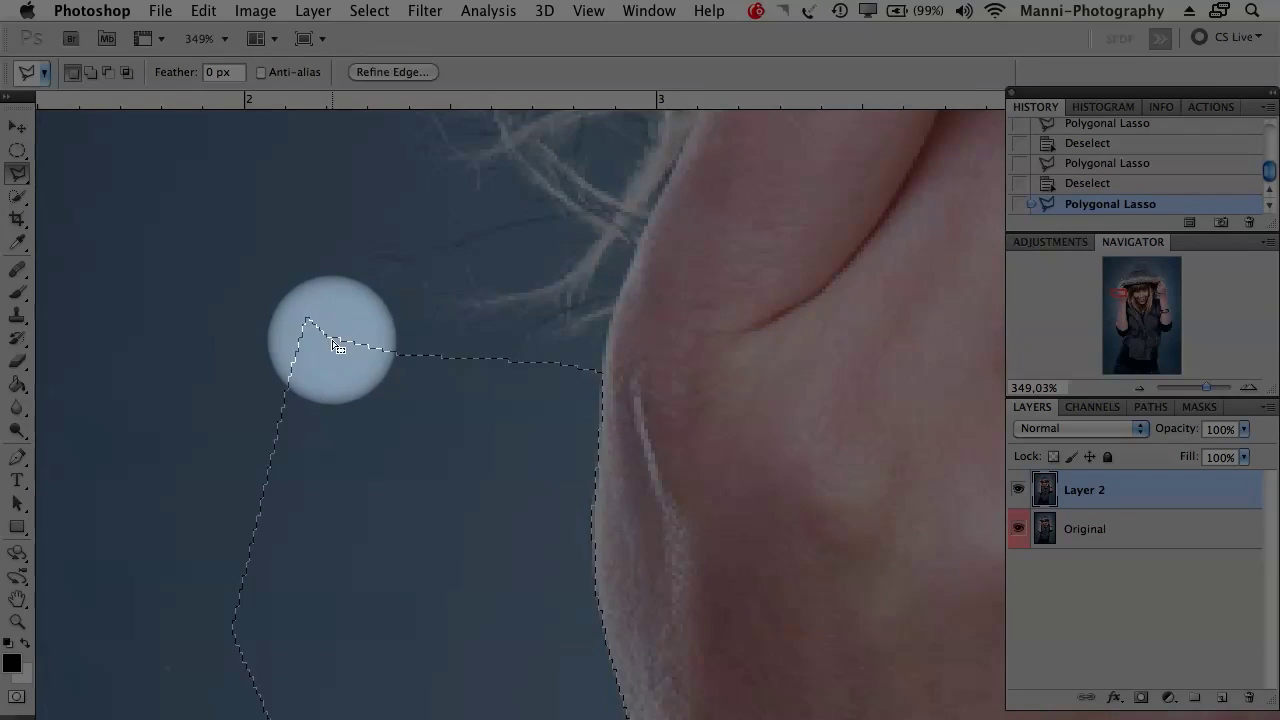
- Clear the selected background area from Layer 2 and hide the Original layer
left_click_drag(1212, 387, 1202, 387)
left_click_drag(920, 451, 634, 314)
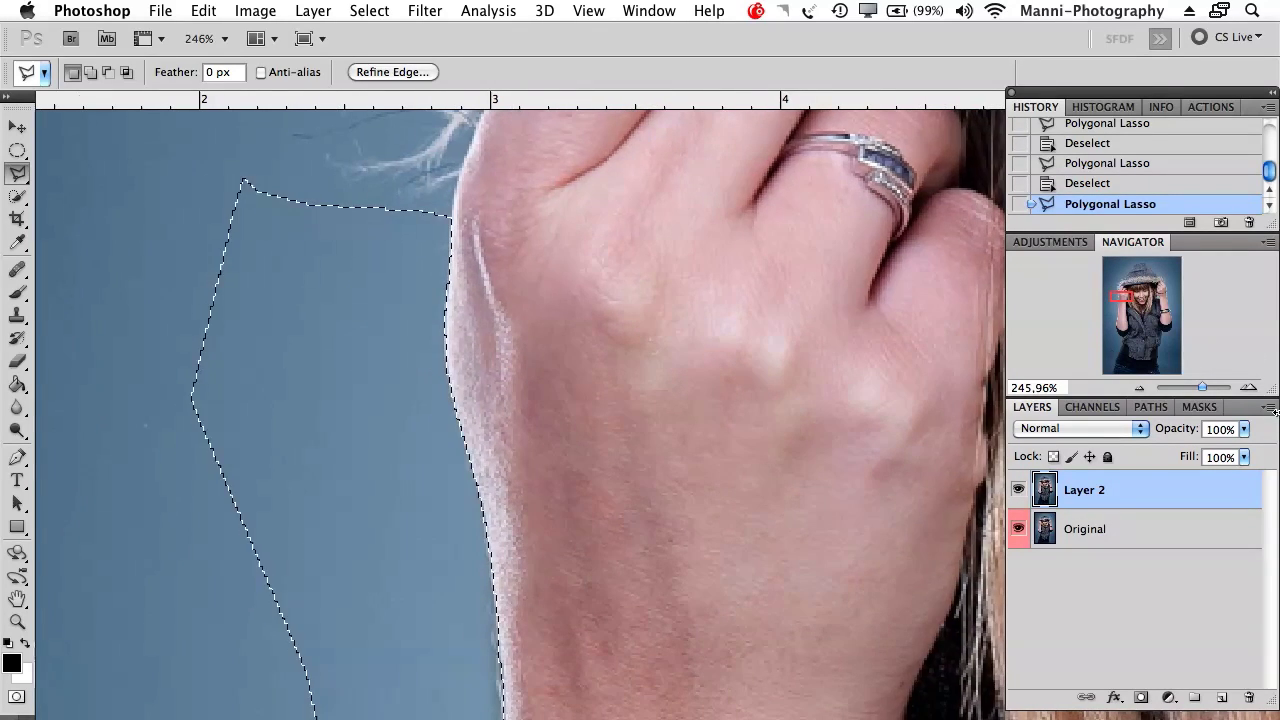
scroll(648, 425, "down", 5)
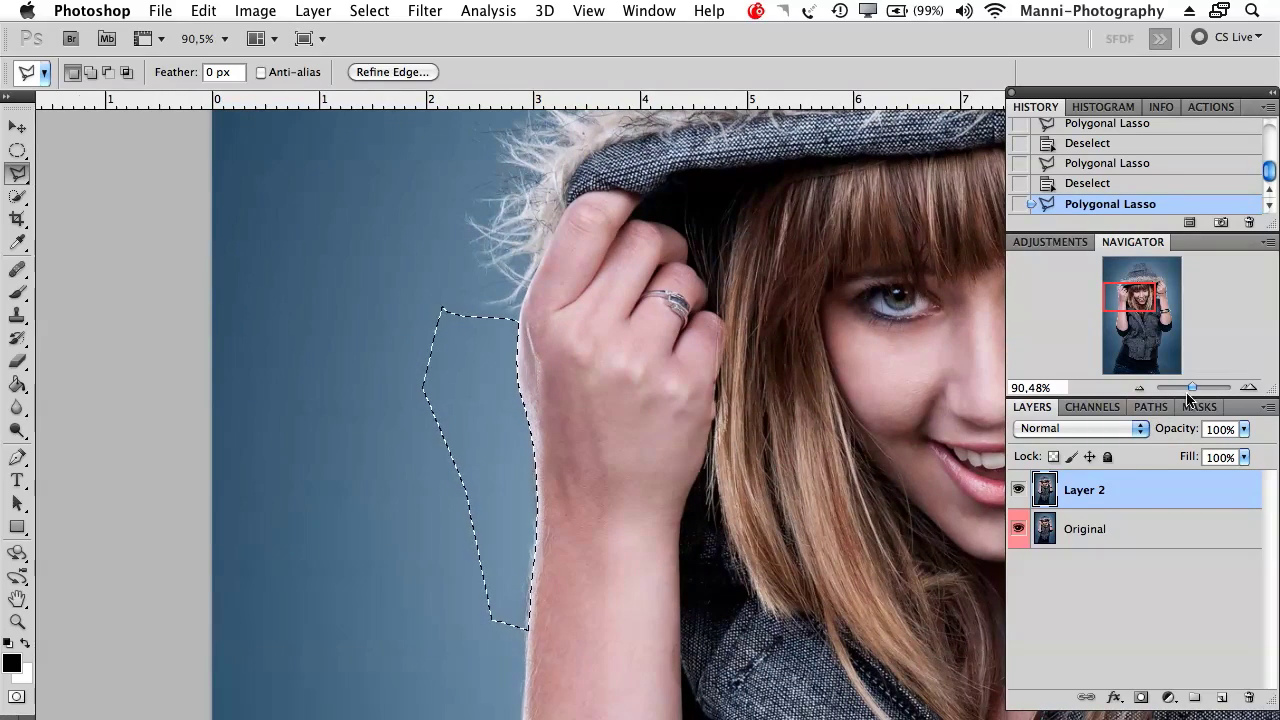
left_click_drag(1191, 387, 1196, 387)
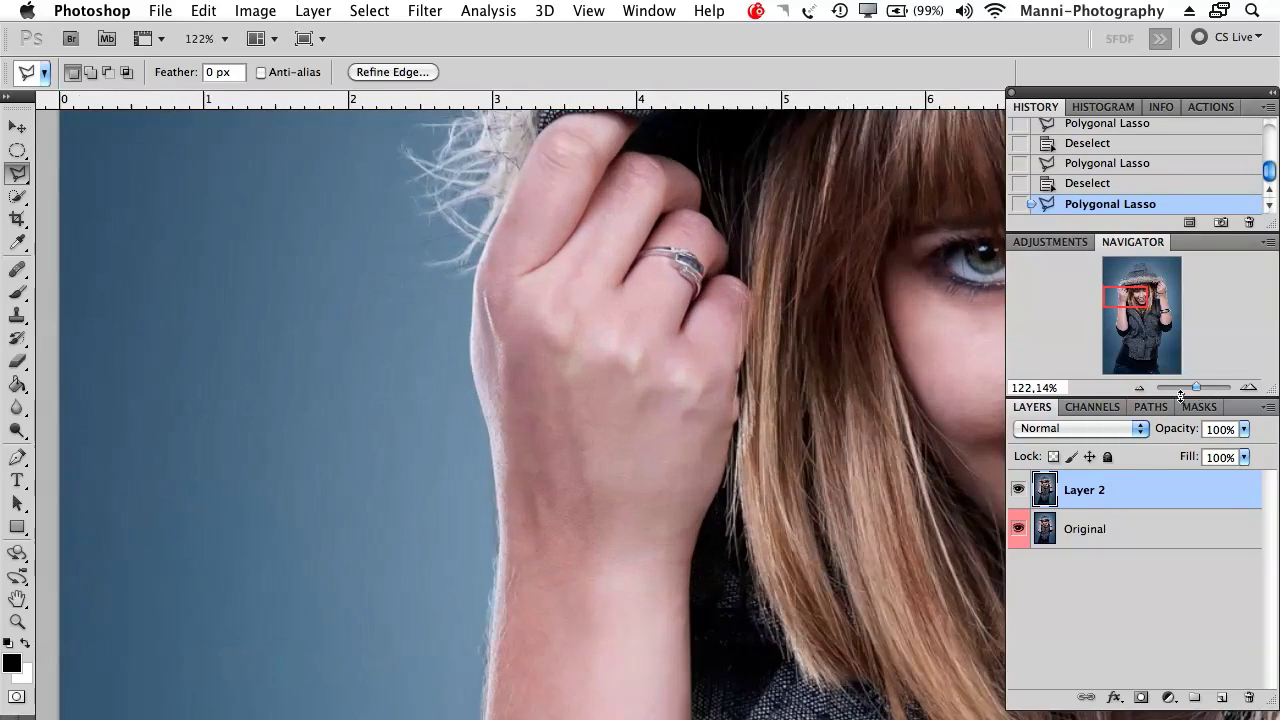
scroll(557, 429, "right", 5)
scroll(557, 429, "down", 3)
key("Delete")
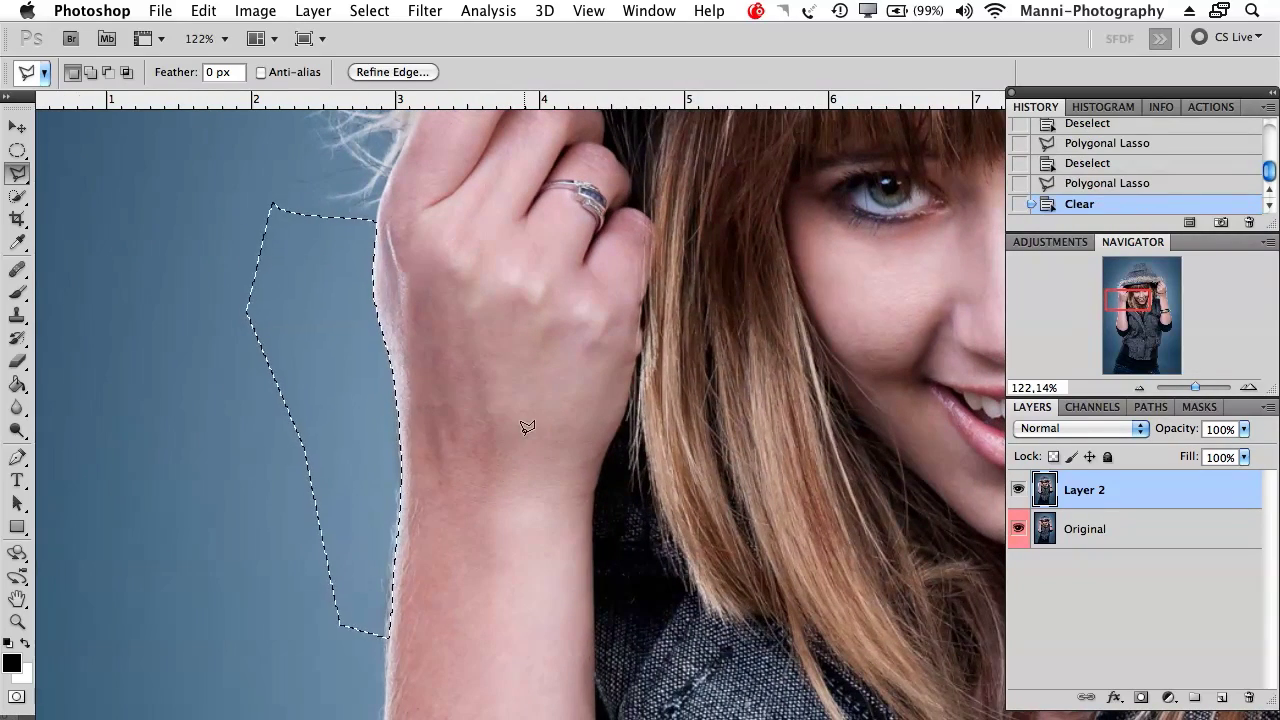
left_click(1018, 528)
left_click(1125, 535)
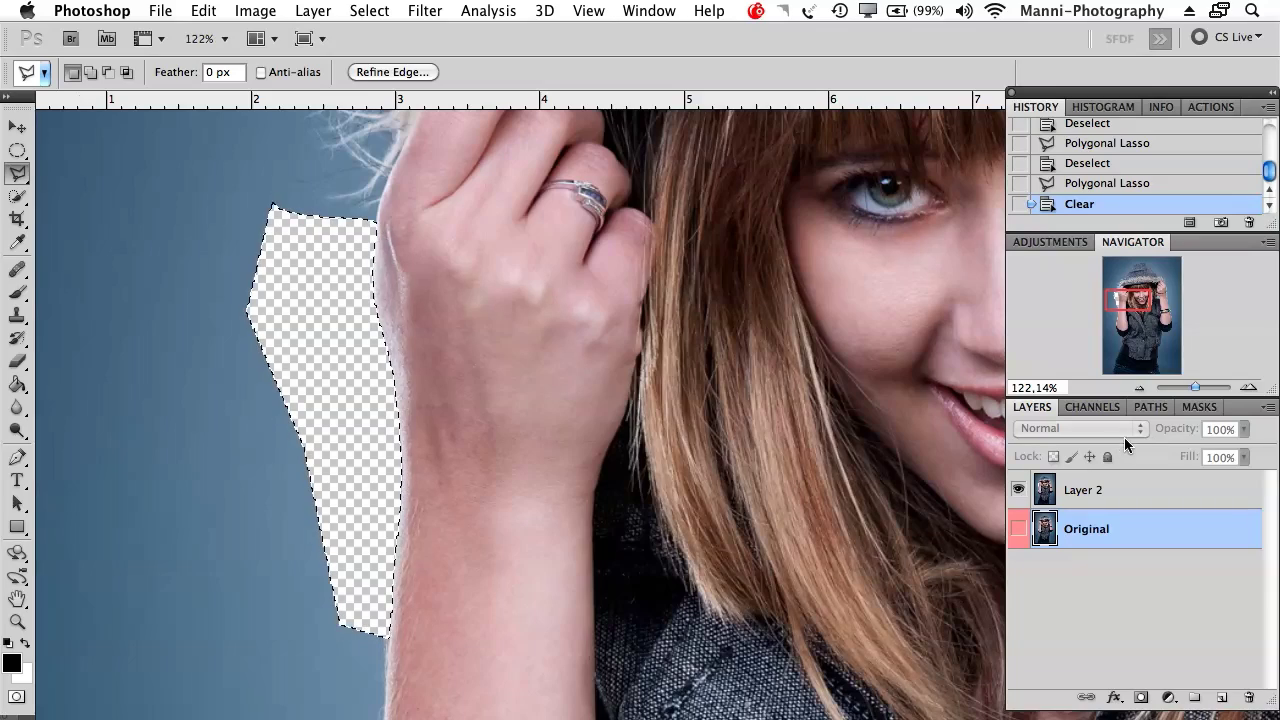
- Deselect and examine the cutout's edge up close along the hand, wrist and forearm
left_click_drag(1195, 387, 1203, 387)
left_click_drag(1128, 303, 1122, 296)
left_click_drag(1203, 387, 1208, 388)
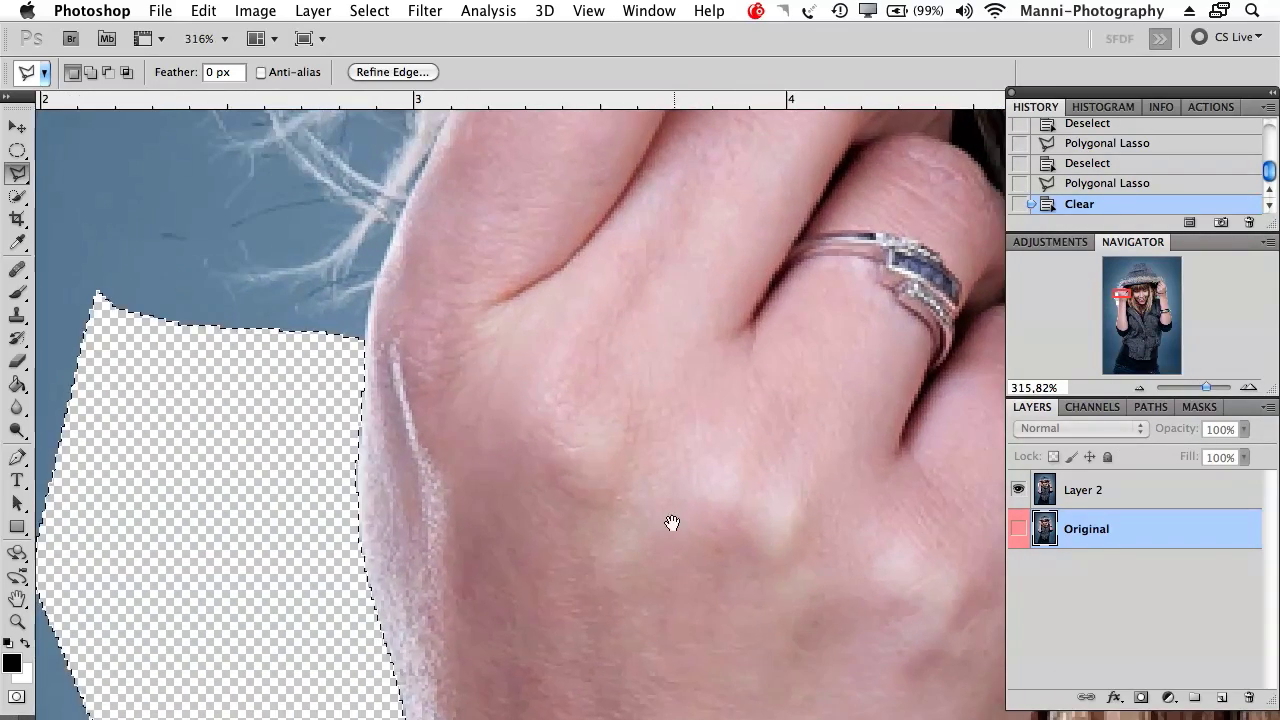
key("super+d")
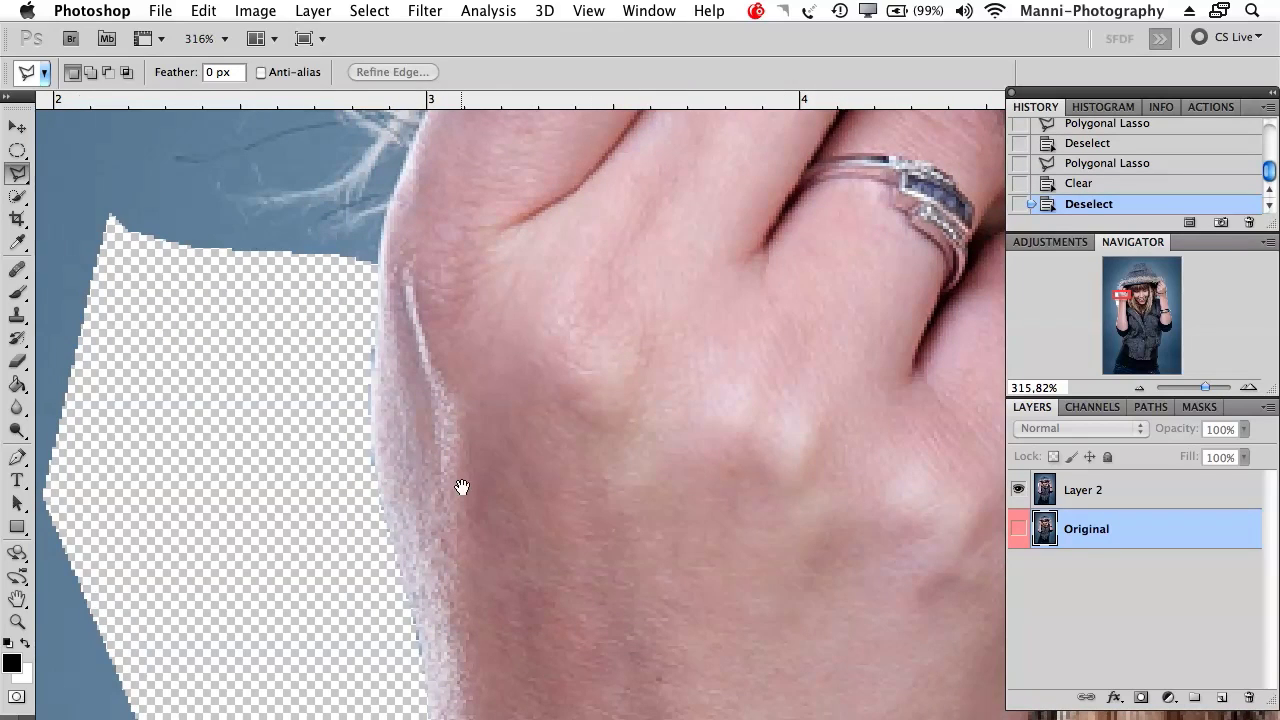
left_click_drag(446, 457, 425, 350)
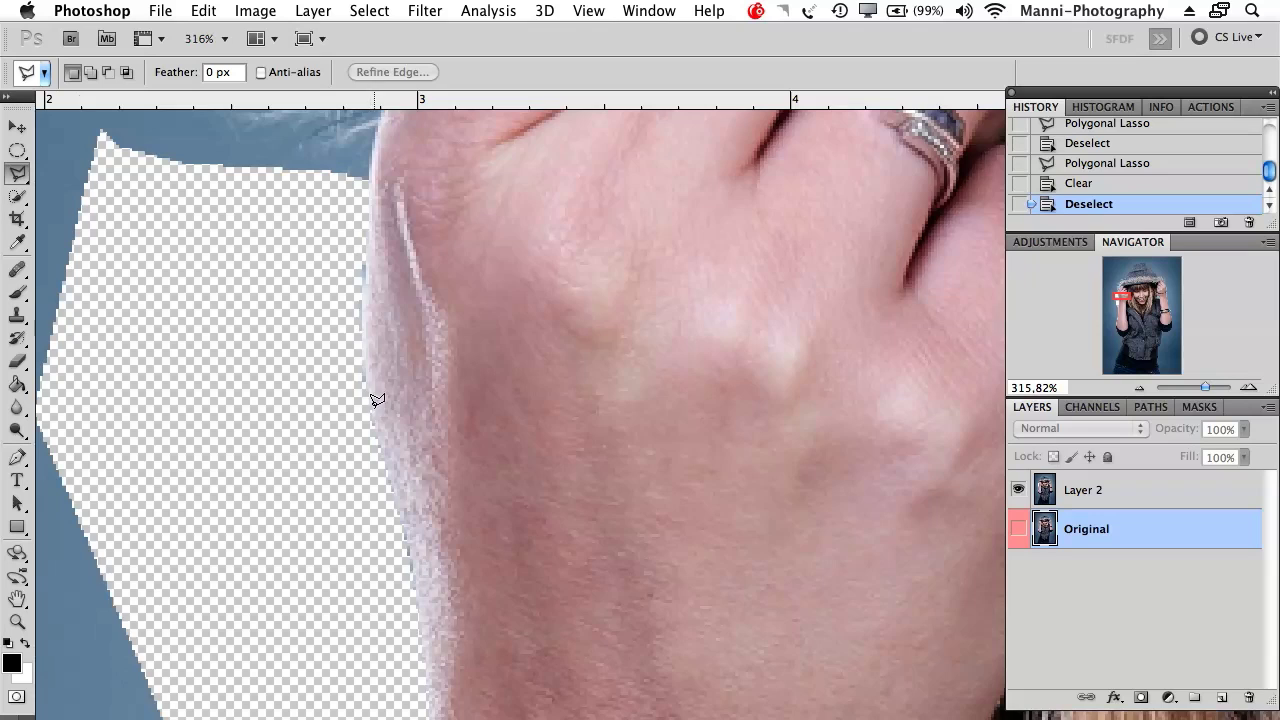
scroll(376, 398, "down", 3)
scroll(376, 398, "right", 2)
scroll(380, 449, "down", 3)
scroll(380, 449, "right", 1)
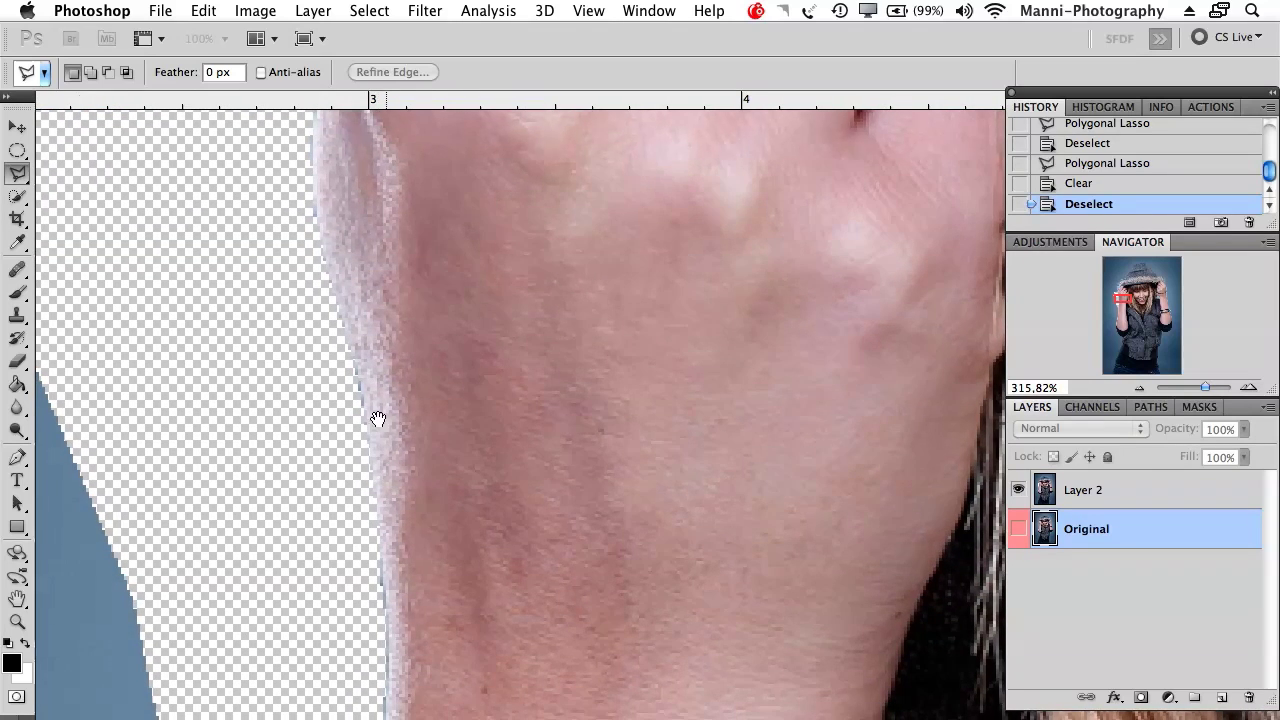
scroll(376, 345, "down", 2)
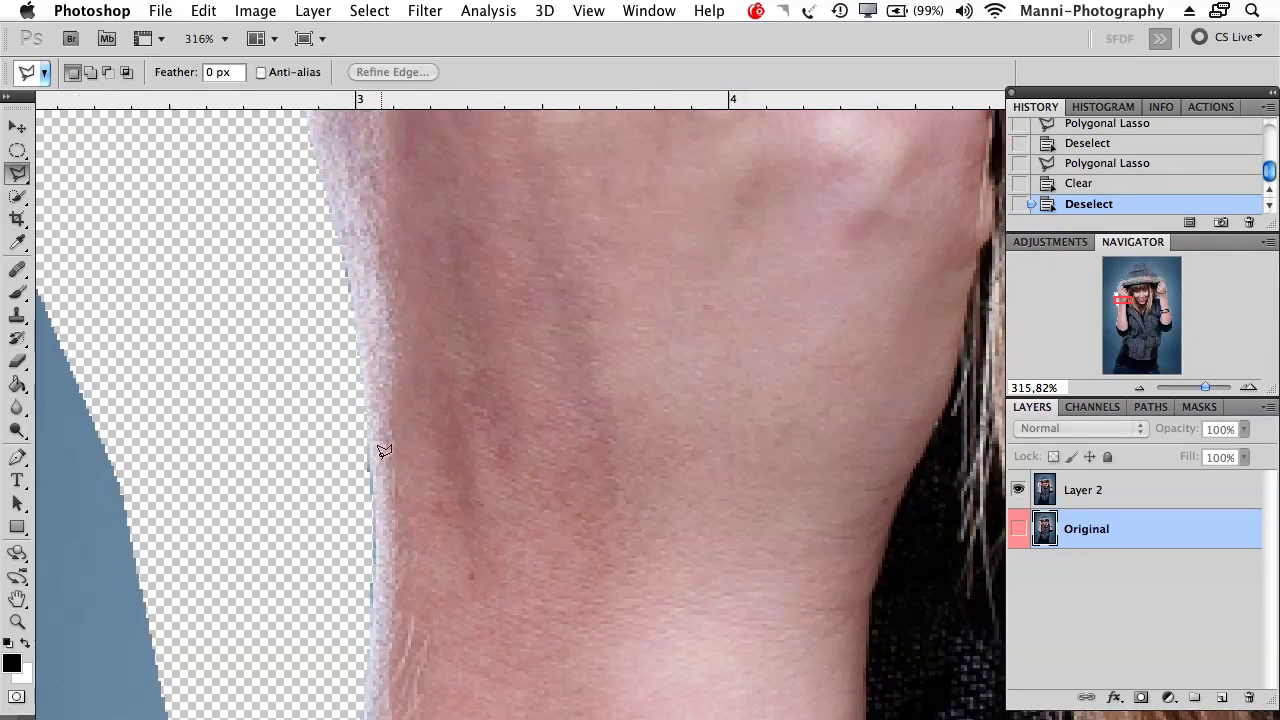
scroll(383, 525, "down", 3)
scroll(383, 525, "right", 1)
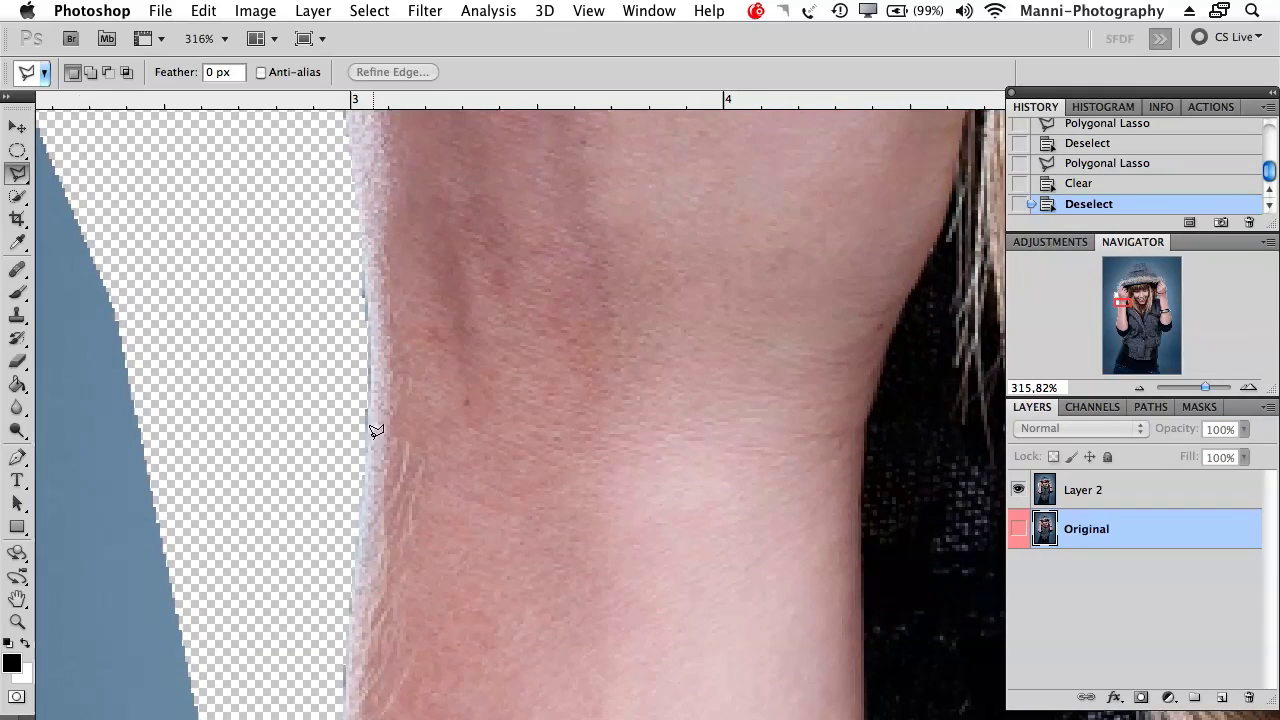
left_click_drag(365, 533, 366, 391)
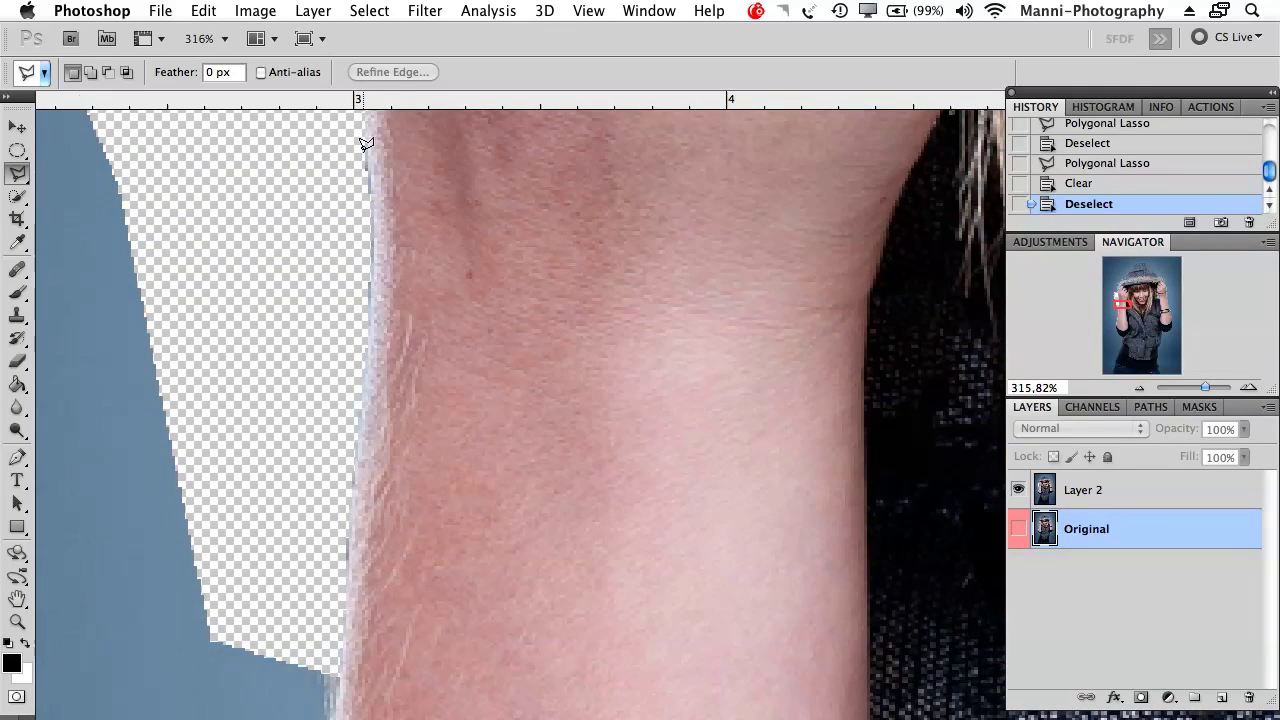
scroll(389, 252, "up", 10)
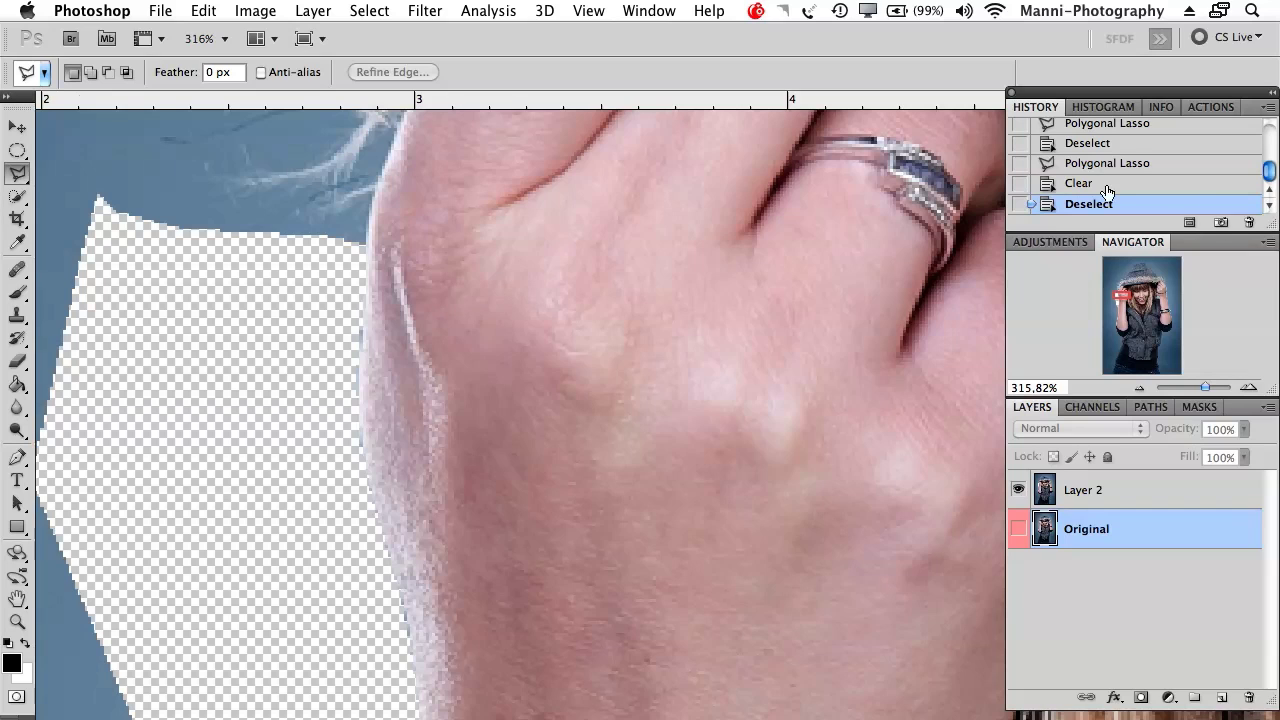
- Restore the Polygonal Lasso history state from before the clearing and set the feather to 1 px
left_click(1088, 164)
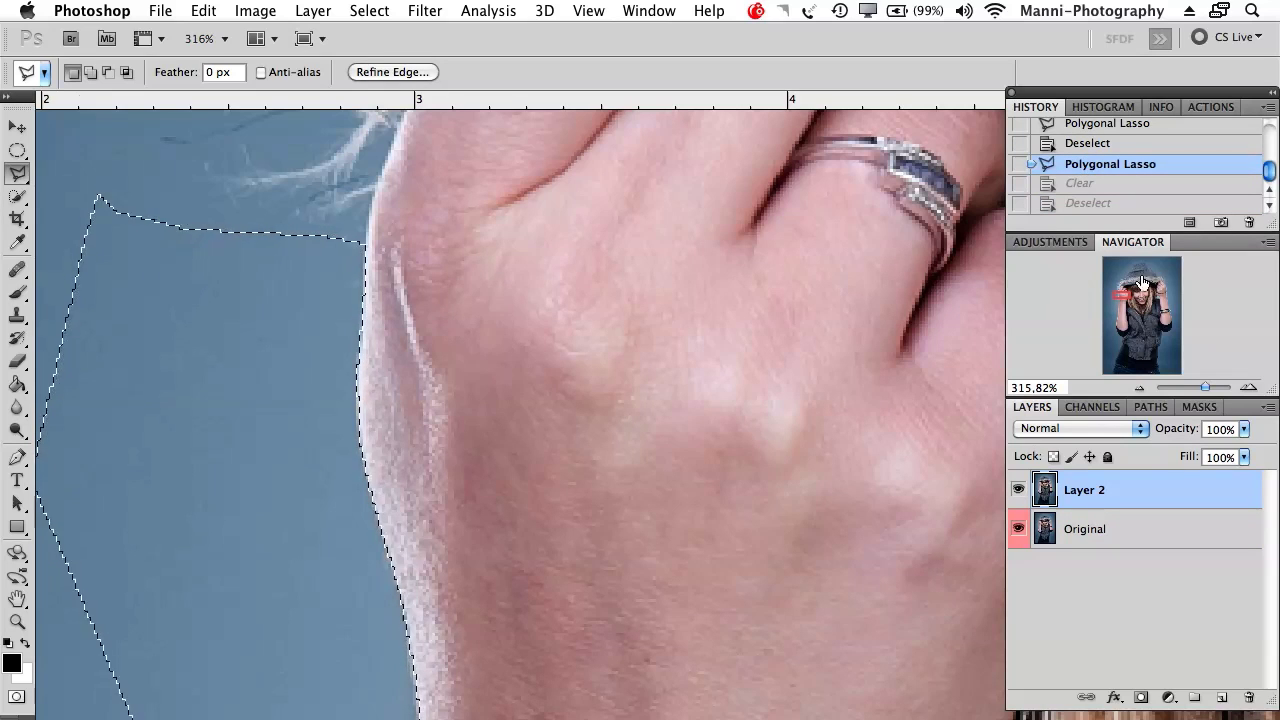
left_click_drag(1205, 388, 1200, 388)
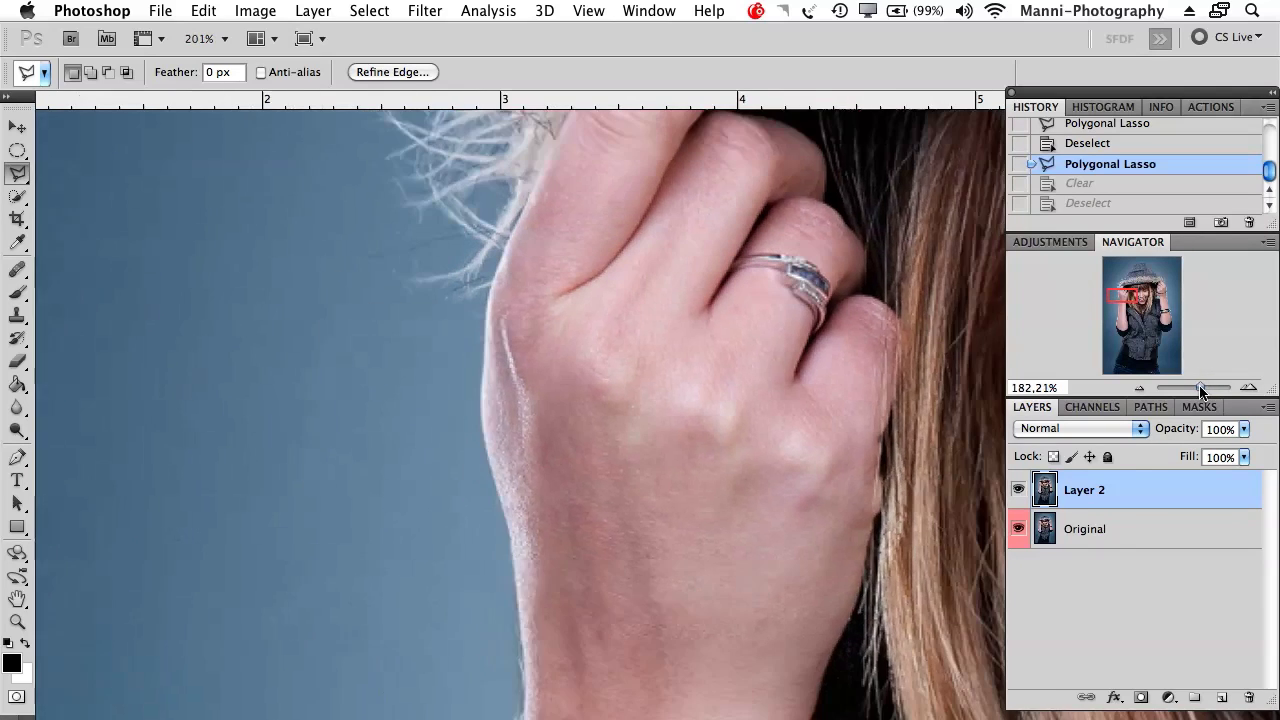
left_click_drag(736, 434, 531, 306)
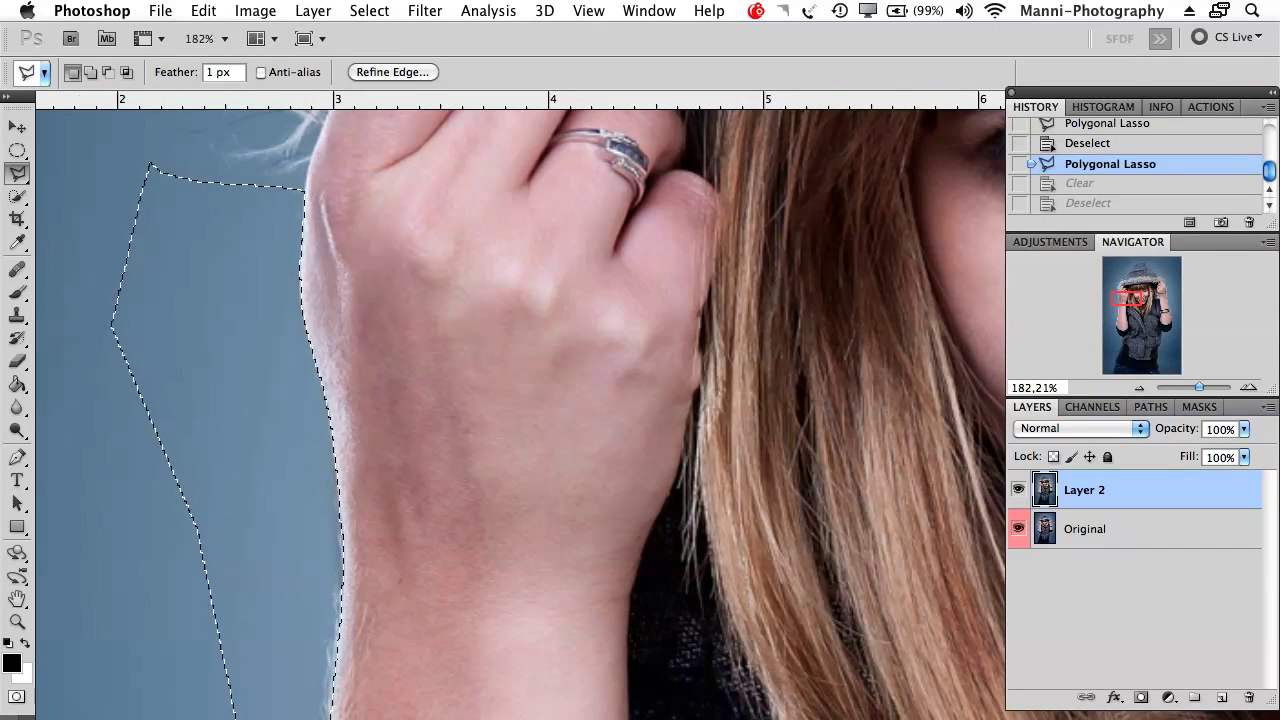
scroll(343, 380, "down", 2)
scroll(343, 380, "right", 2)
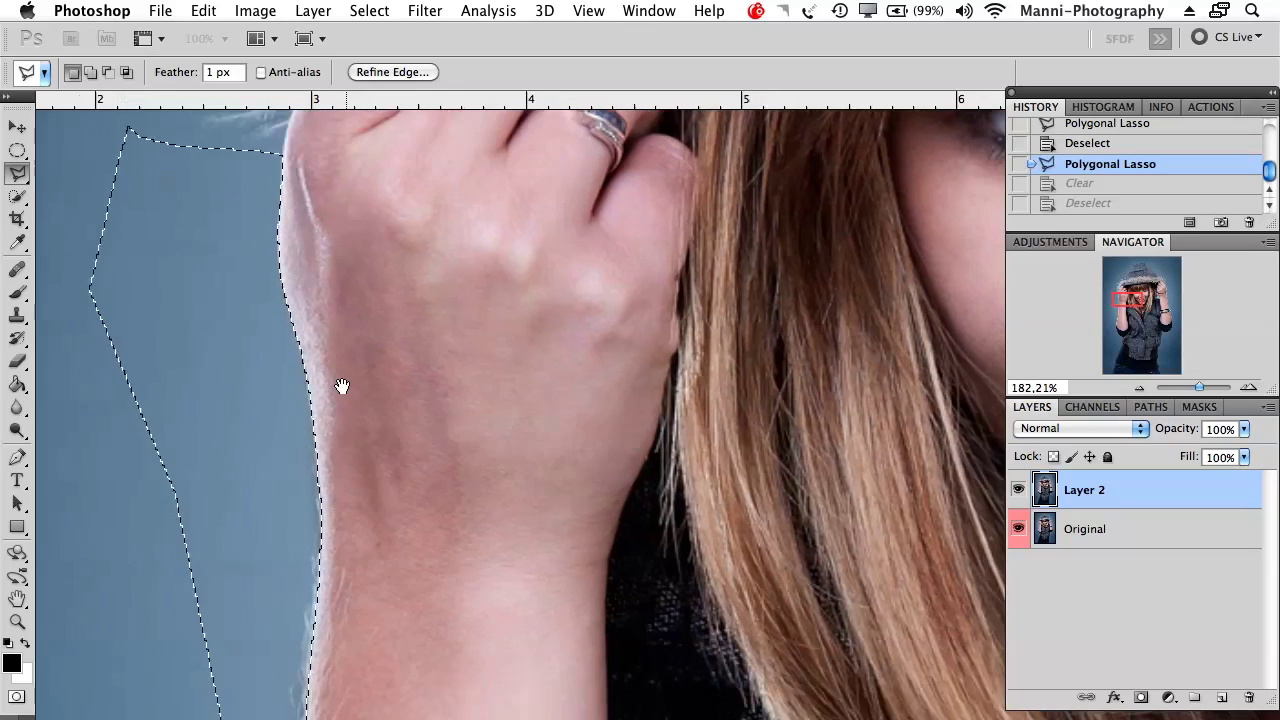
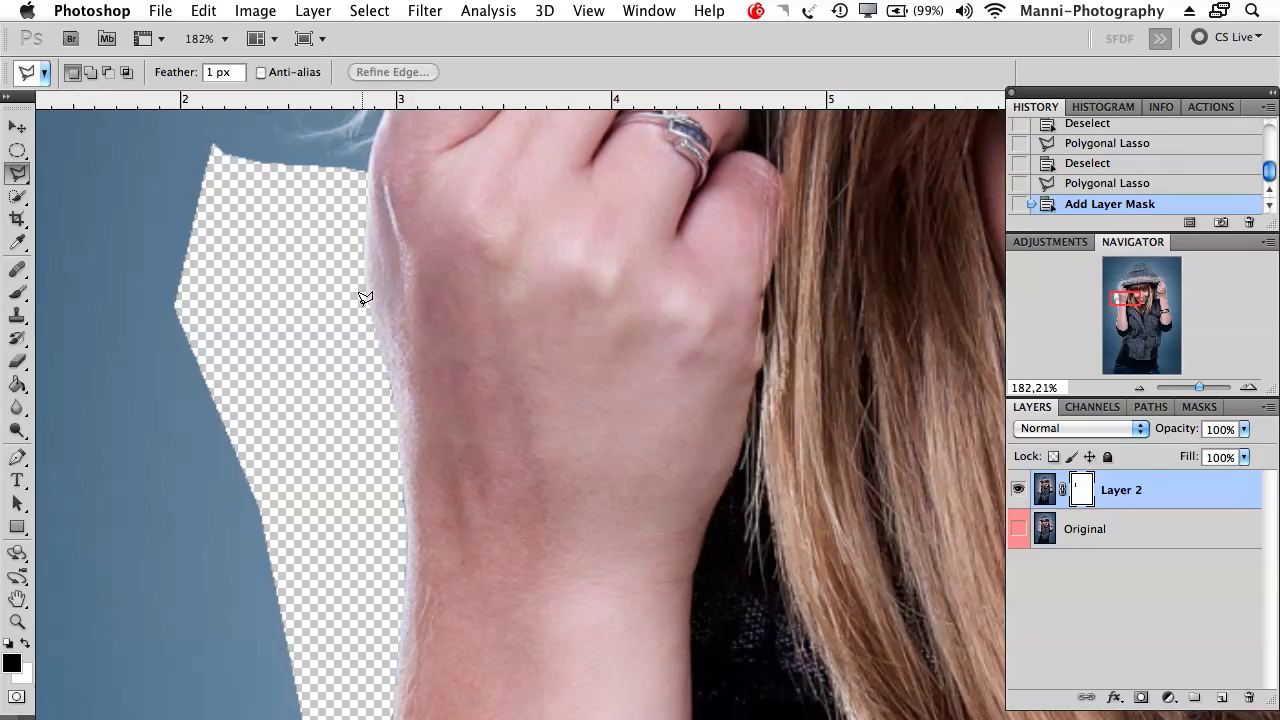
- Add a new layer directly above the Original layer and name it Gray
left_click(1109, 537)
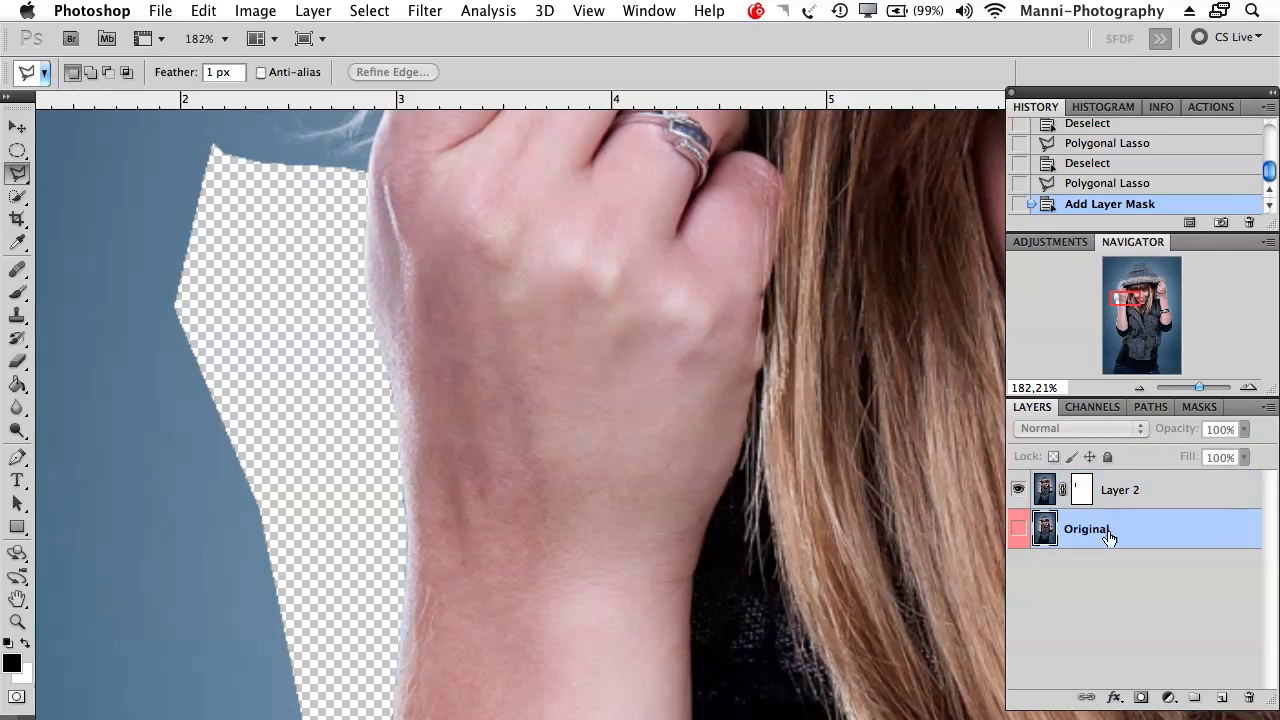
left_click(1222, 698)
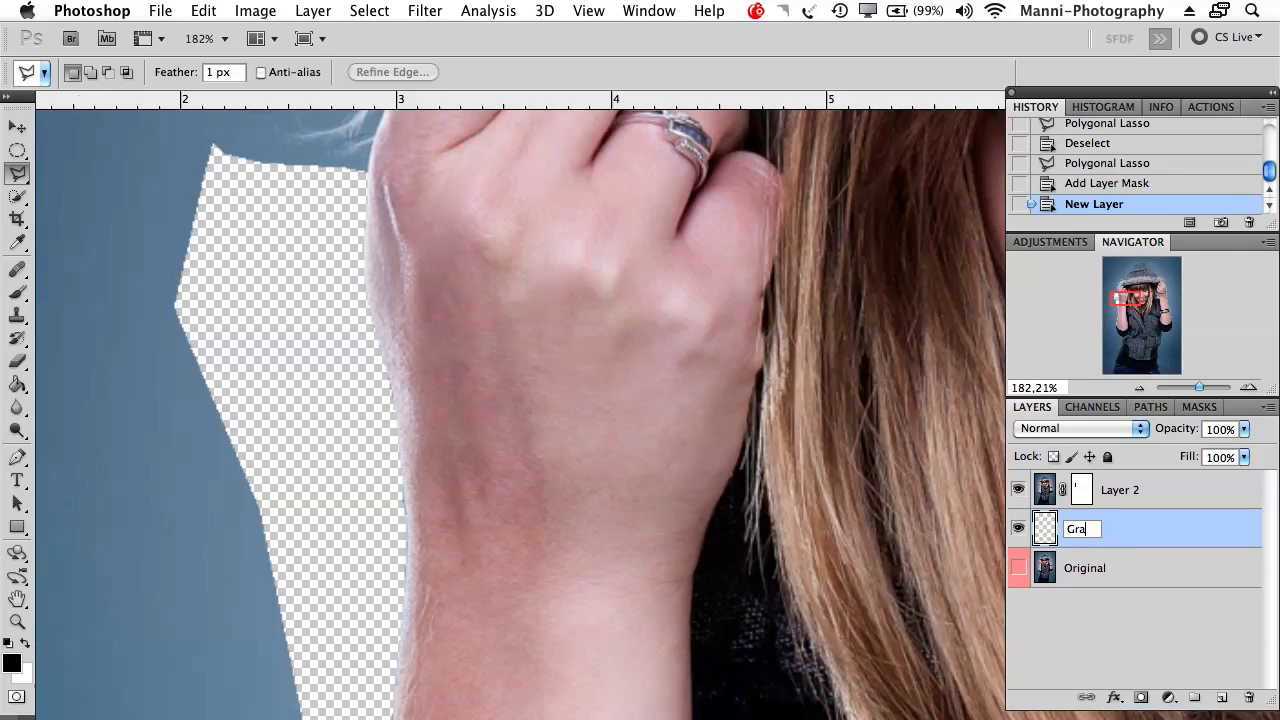
type("Gray")
key("Return")
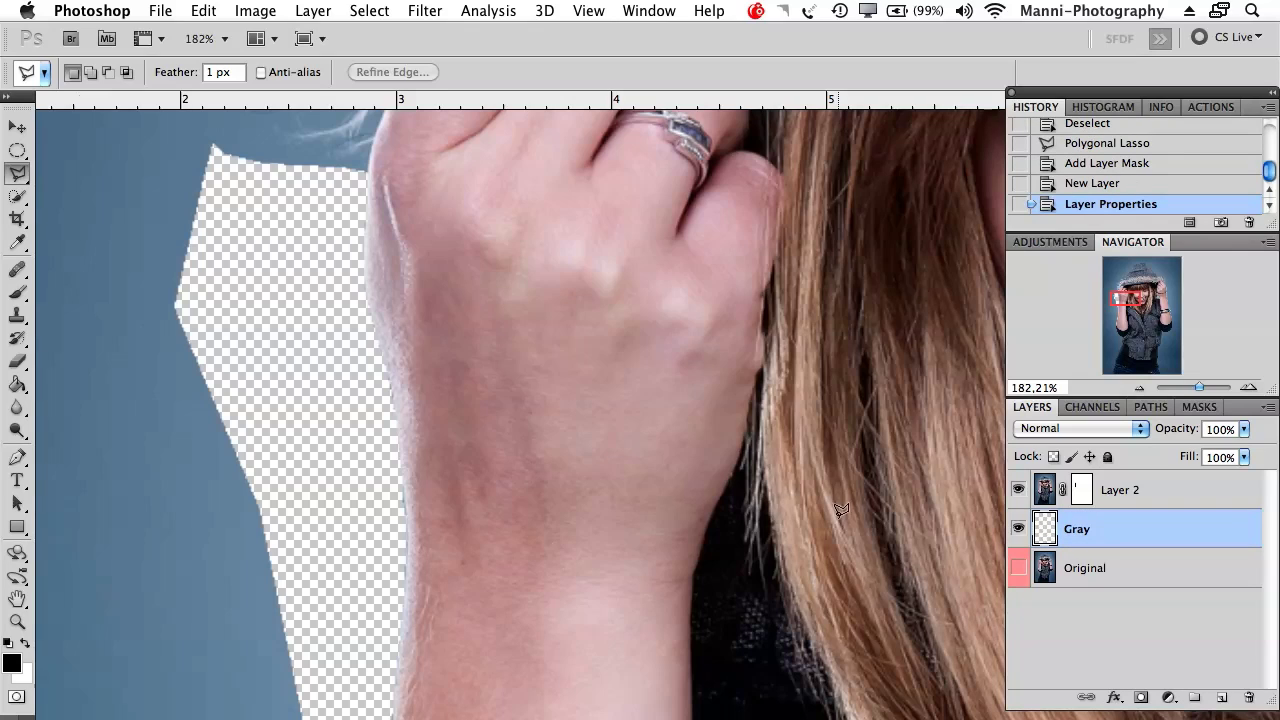
- Select the whole canvas, fill the Gray layer with 50% Gray in Normal mode at 100% opacity, and deselect
key("super+a")
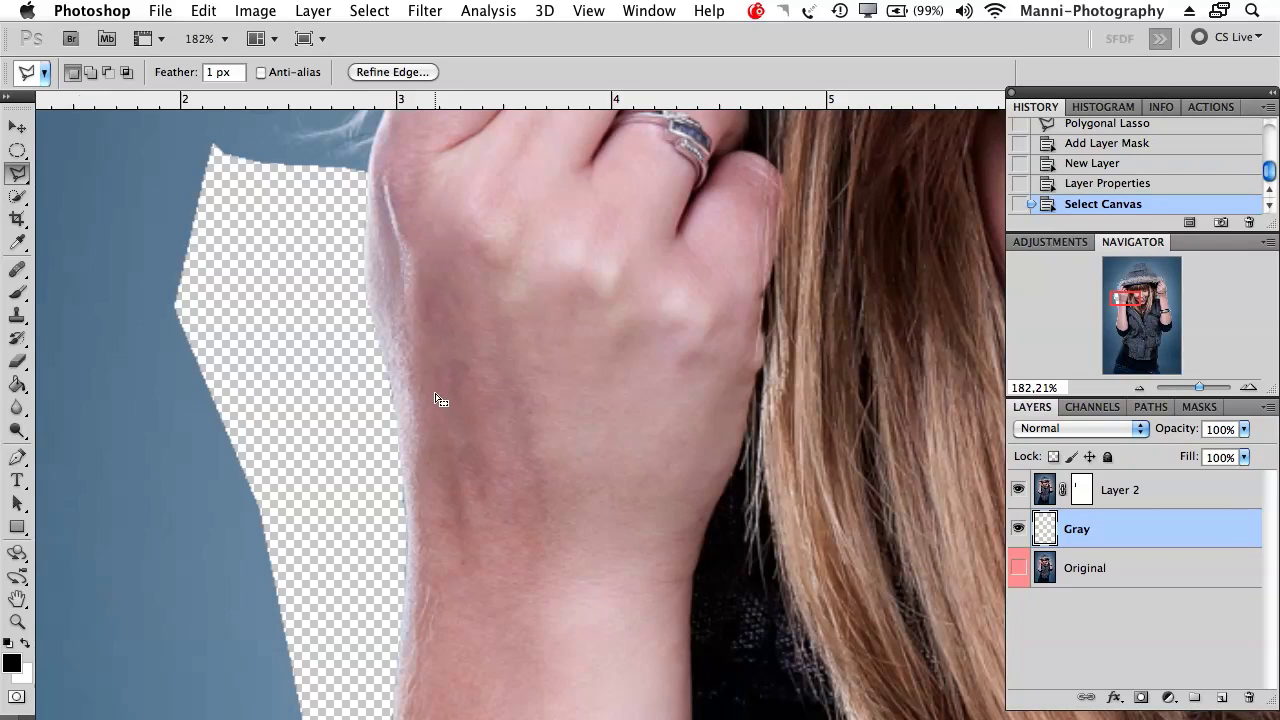
left_click_drag(1205, 390, 1182, 389)
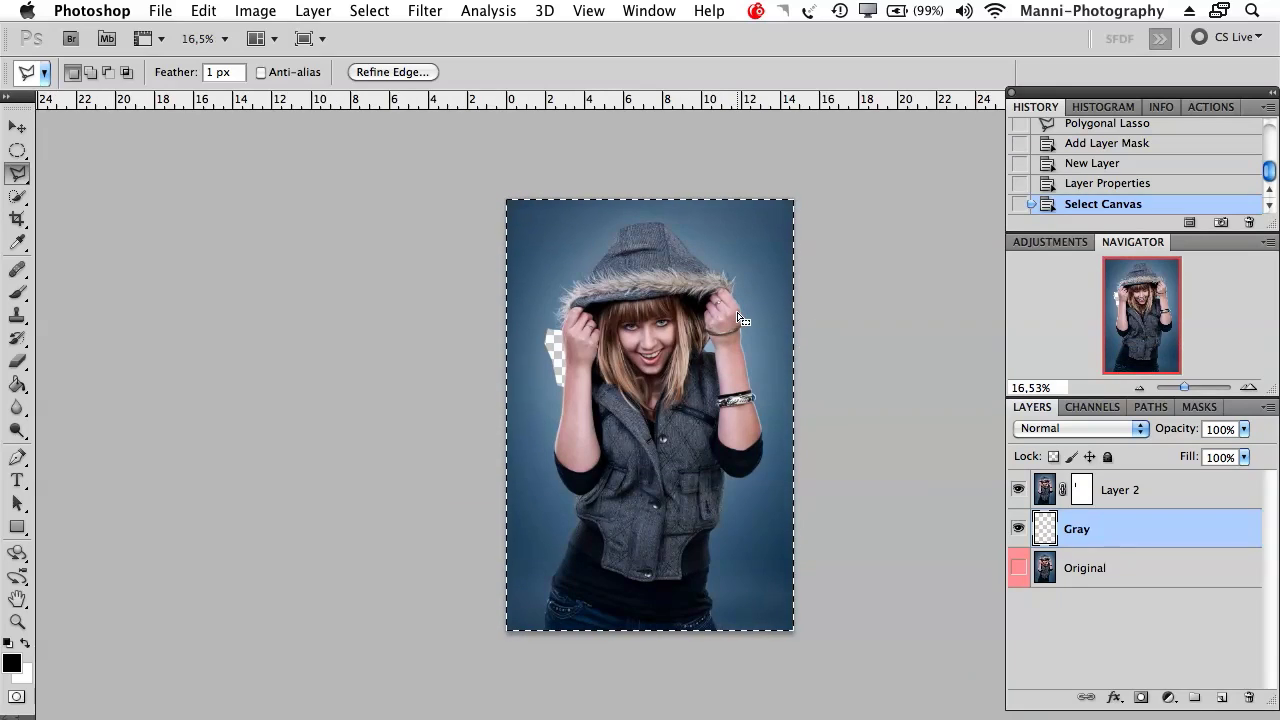
left_click_drag(727, 336, 630, 333)
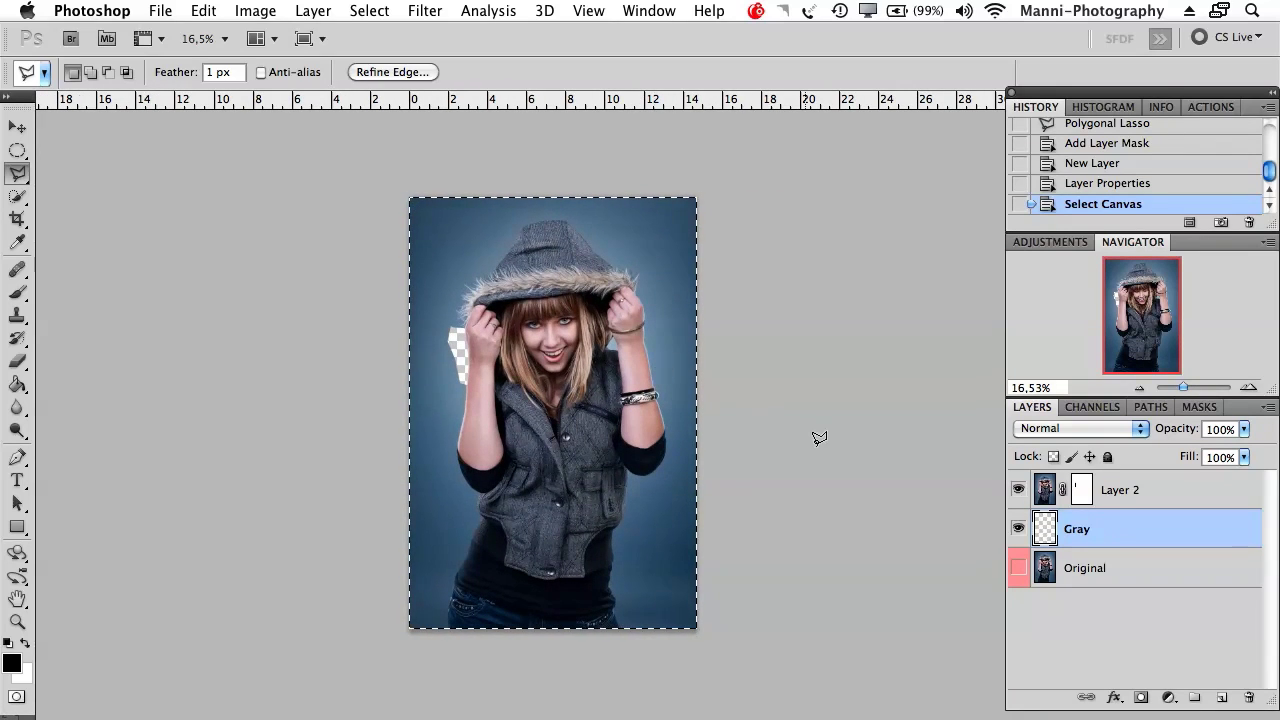
key("m")
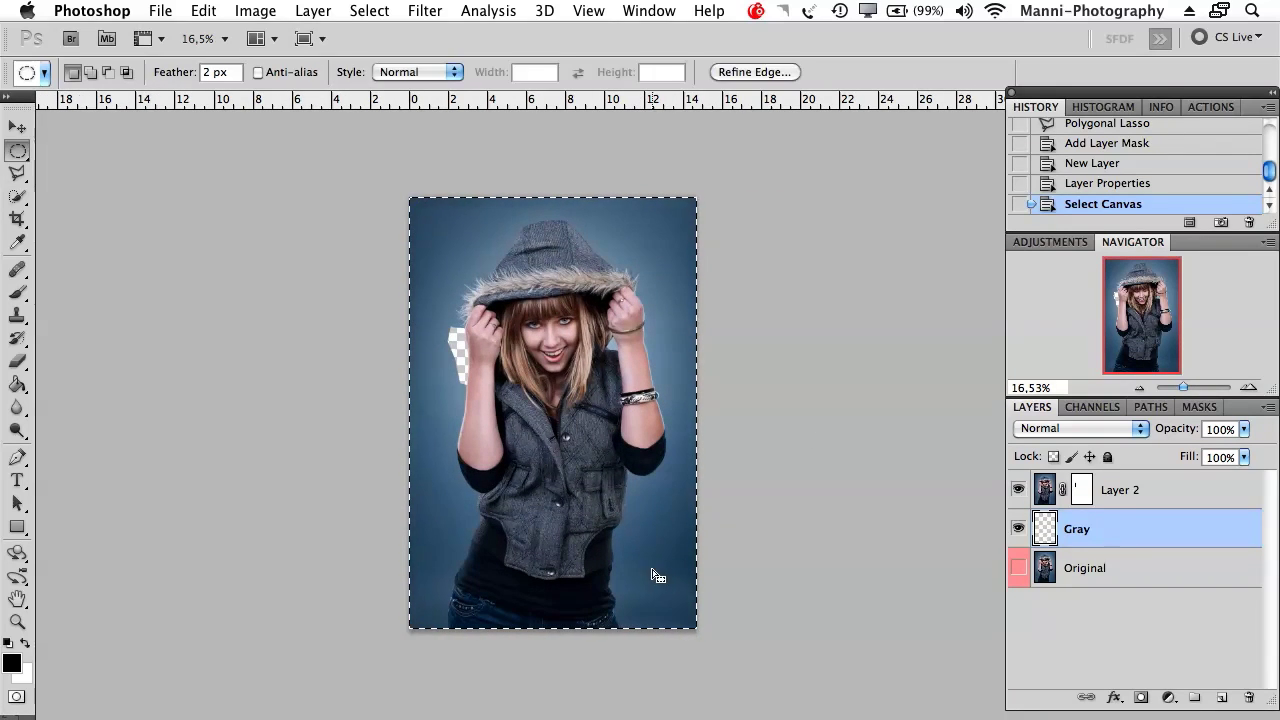
right_click(505, 341)
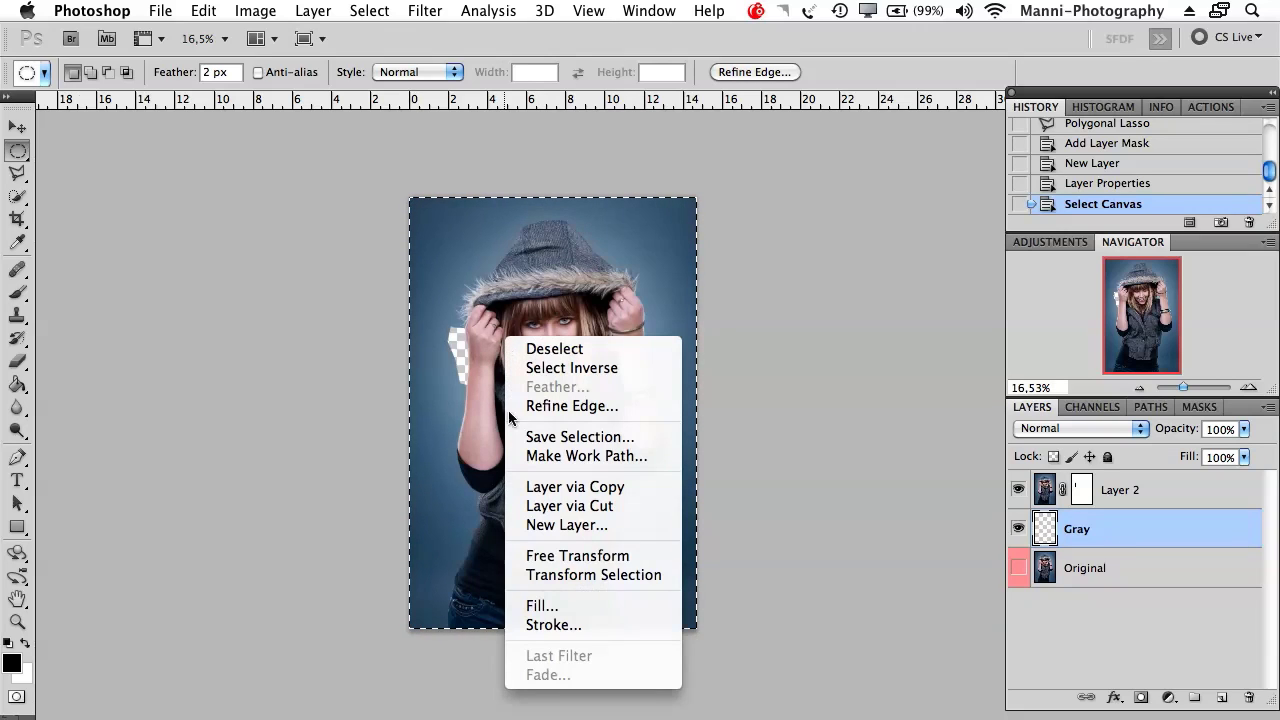
left_click(555, 610)
left_click(680, 368)
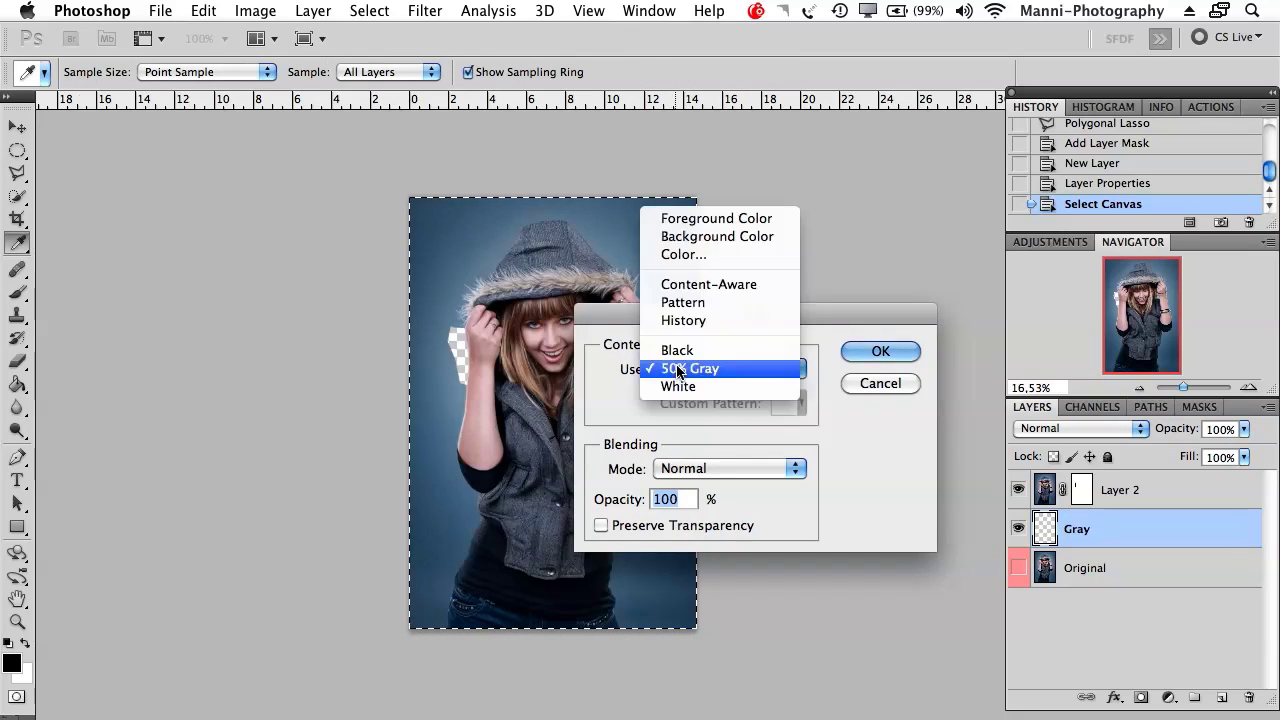
left_click(688, 371)
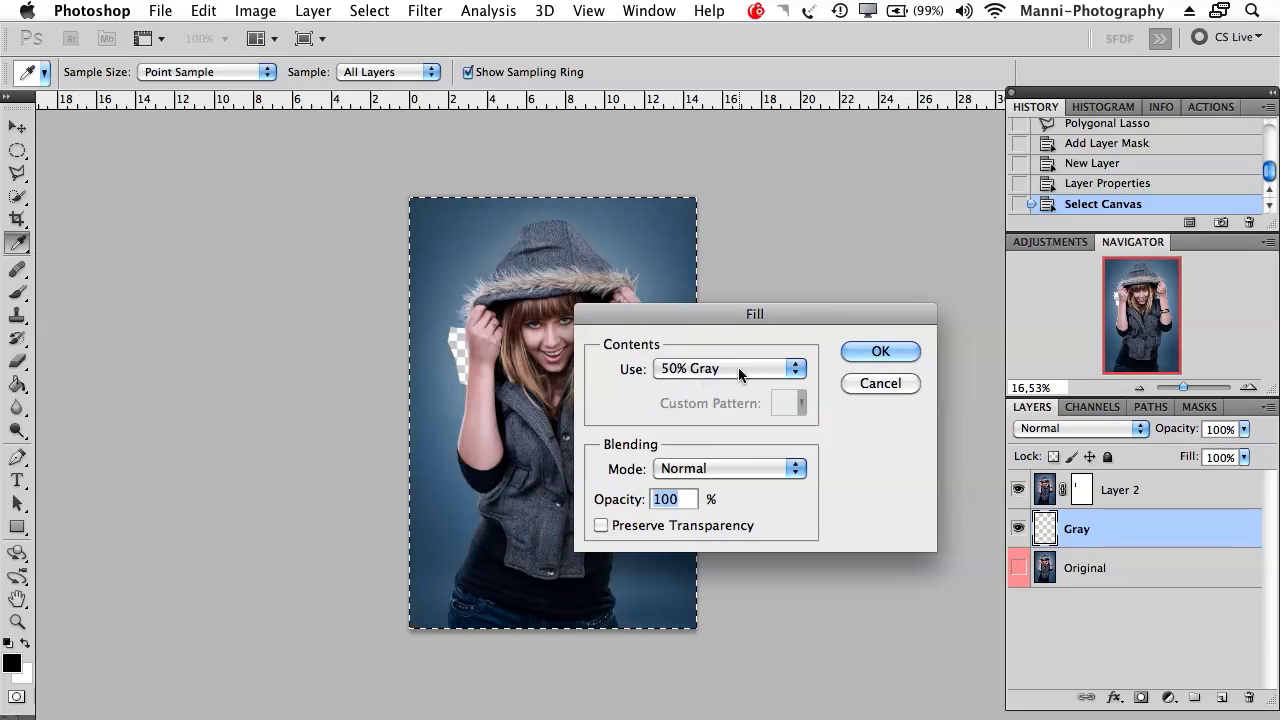
left_click(880, 351)
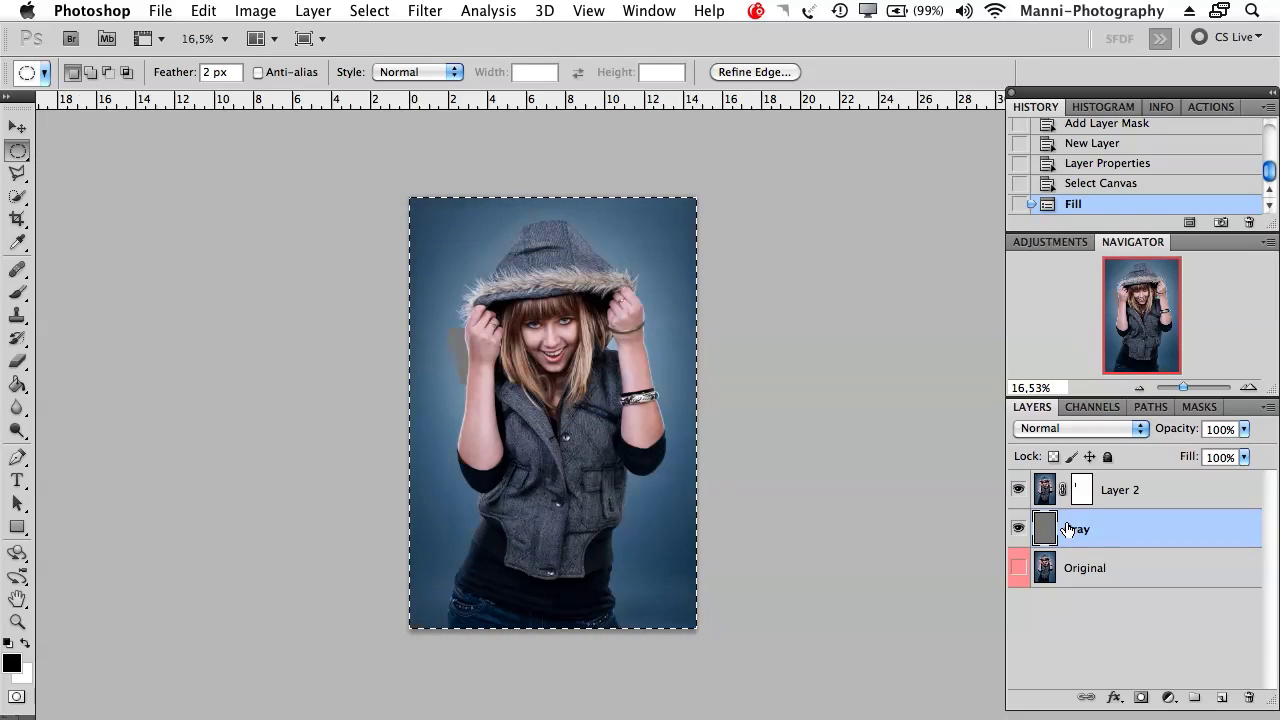
key("super+d")
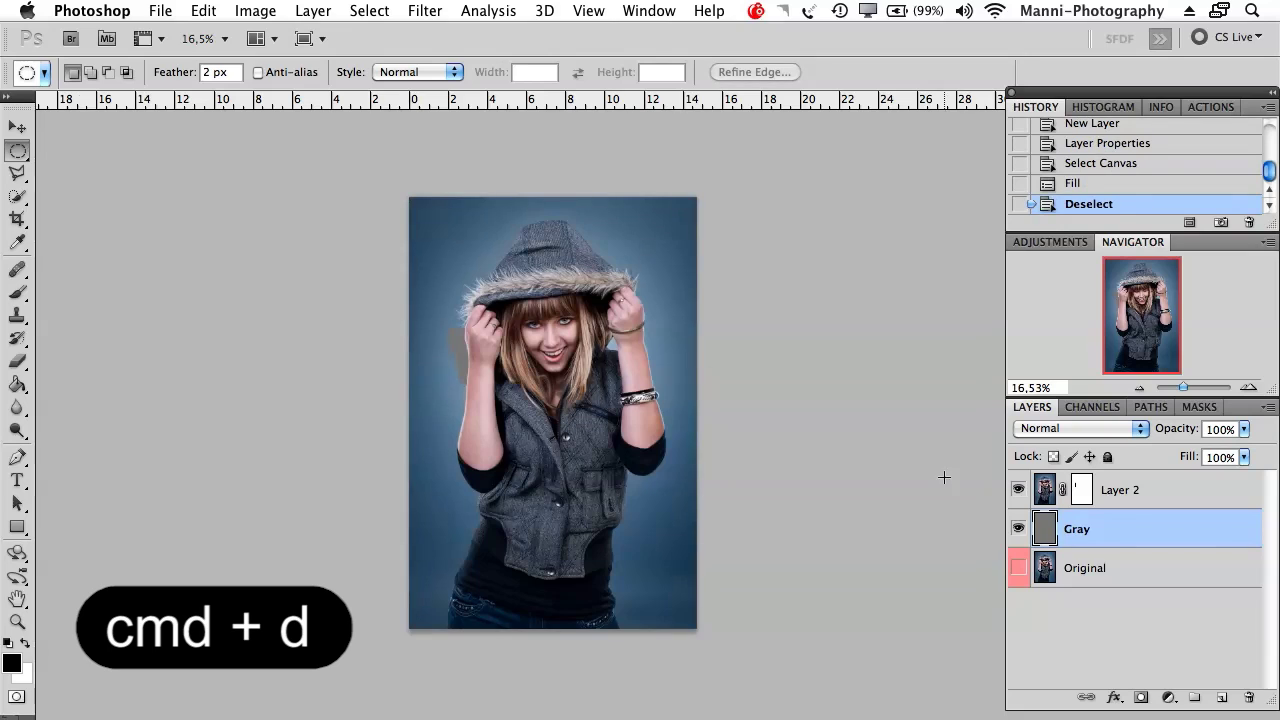
- Toggle the Gray layer's visibility off and on to compare the cutout with and without the gray backdrop
left_click(1018, 528)
left_click(1018, 528)
left_click(1018, 528)
left_click(1018, 528)
- Target Layer 2's mask and examine the cutout's edge along the hand up close at about 300% against the gray
left_click(1081, 490)
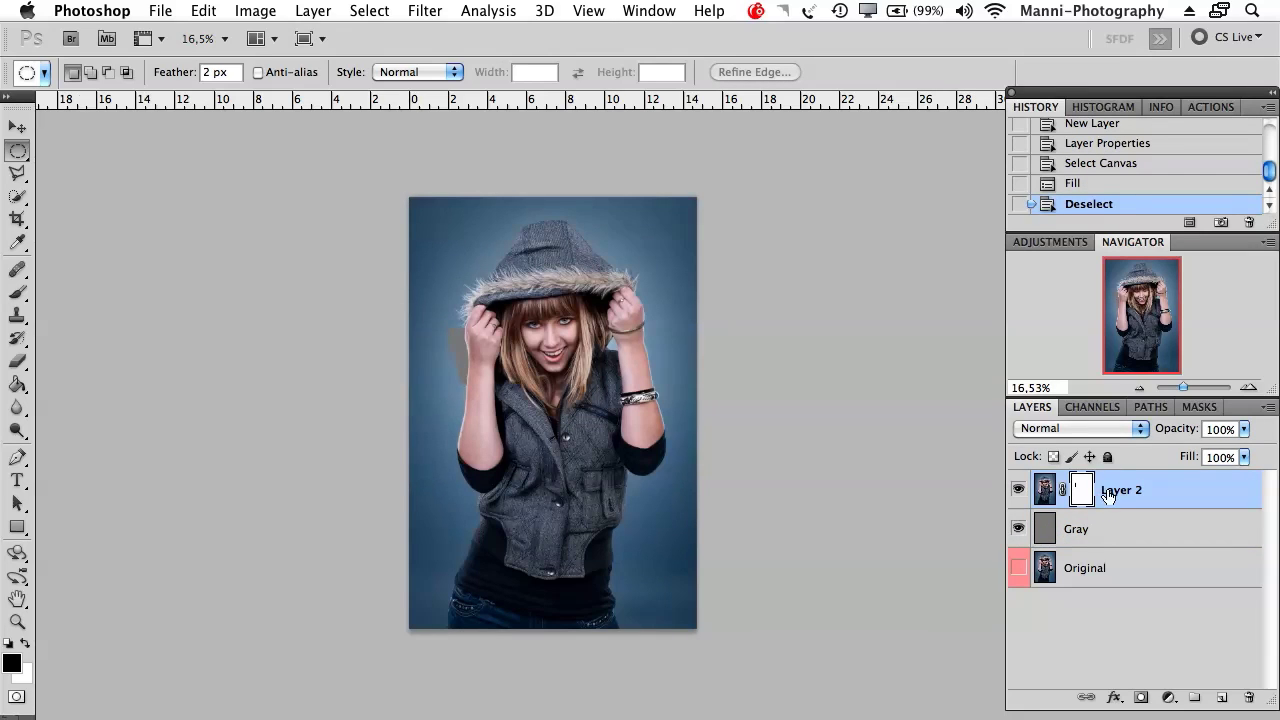
left_click_drag(1189, 391, 1194, 391)
left_click_drag(1172, 342, 1122, 318)
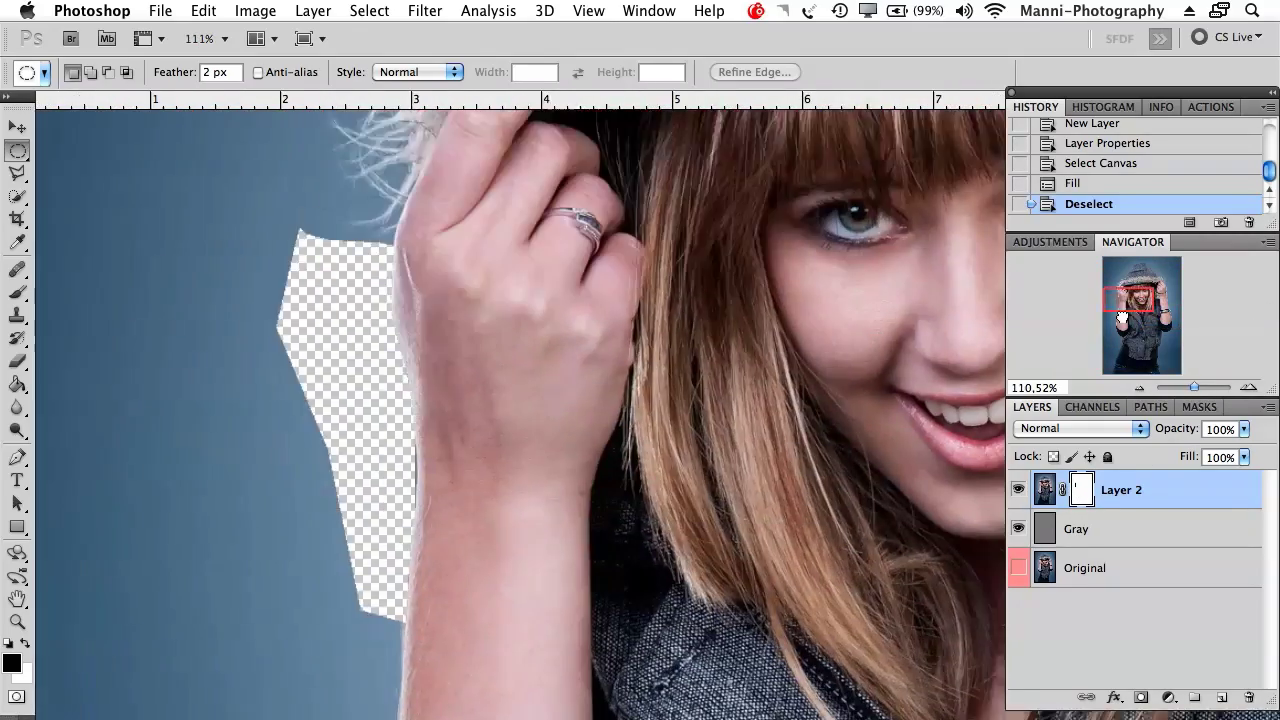
left_click_drag(1194, 388, 1199, 376)
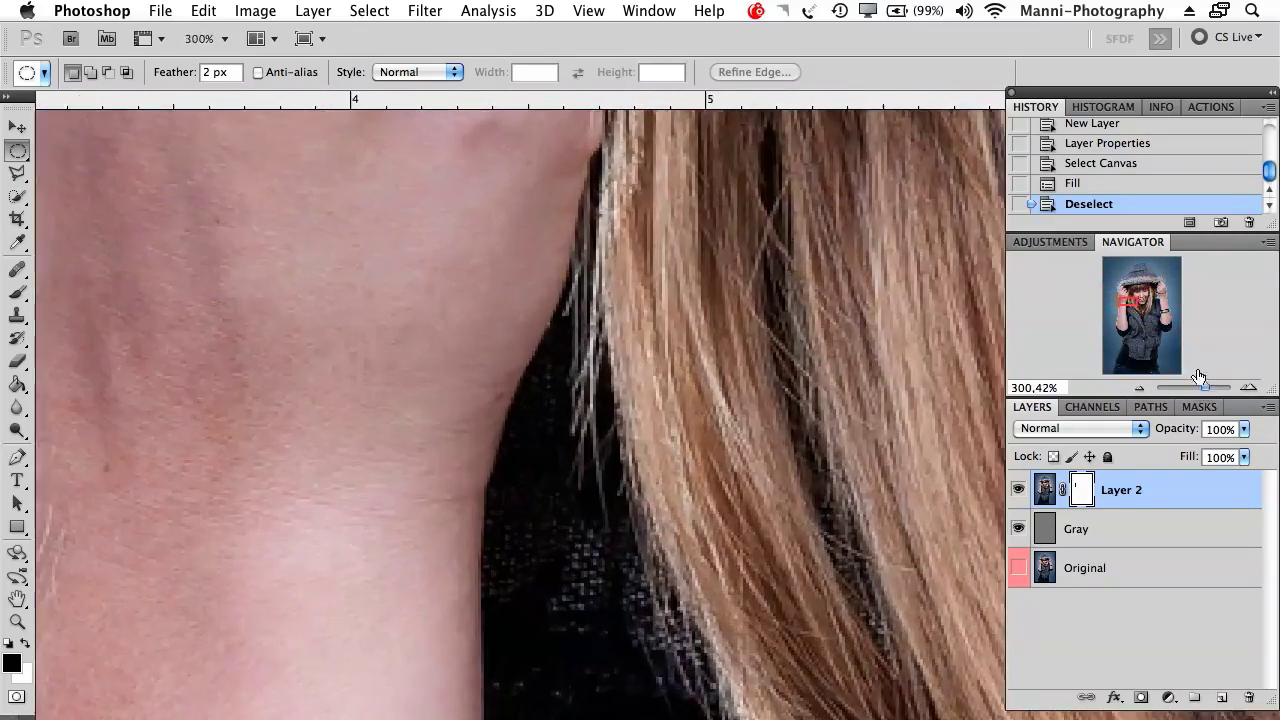
left_click_drag(1135, 309, 1126, 298)
left_click_drag(535, 318, 539, 419)
scroll(407, 271, "right", 3)
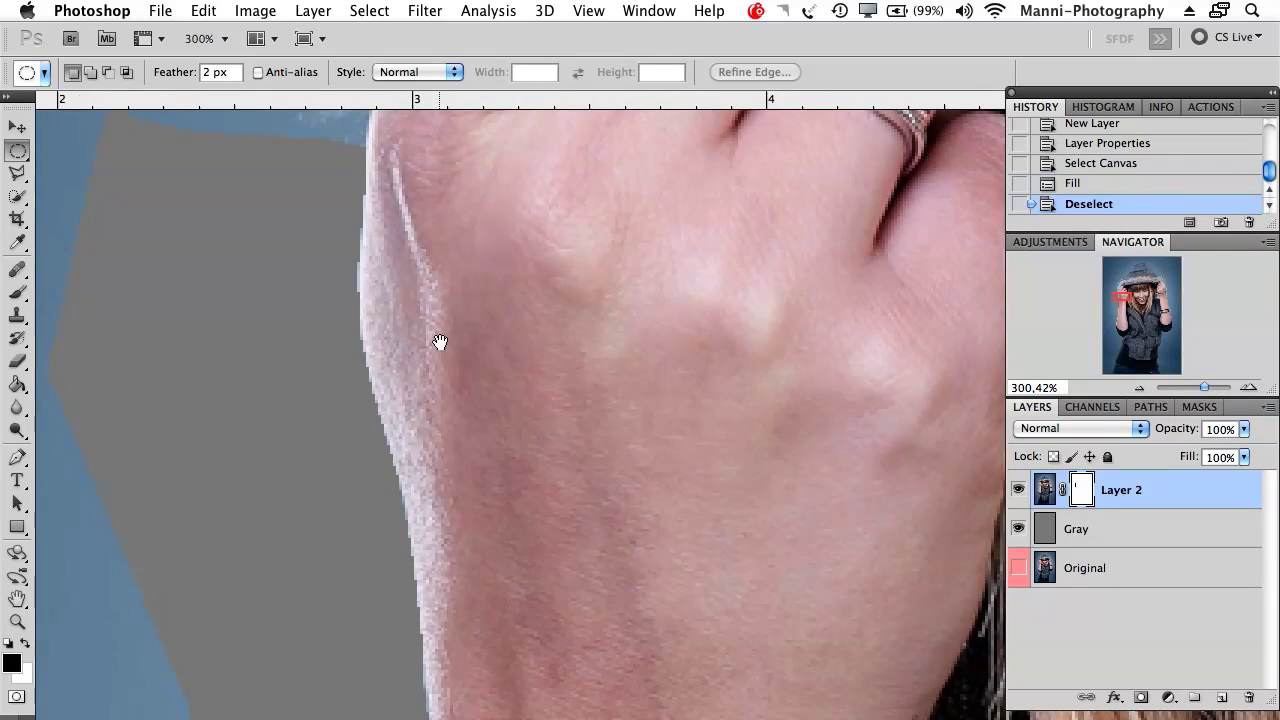
scroll(480, 297, "right", 3)
scroll(480, 297, "up", 2)
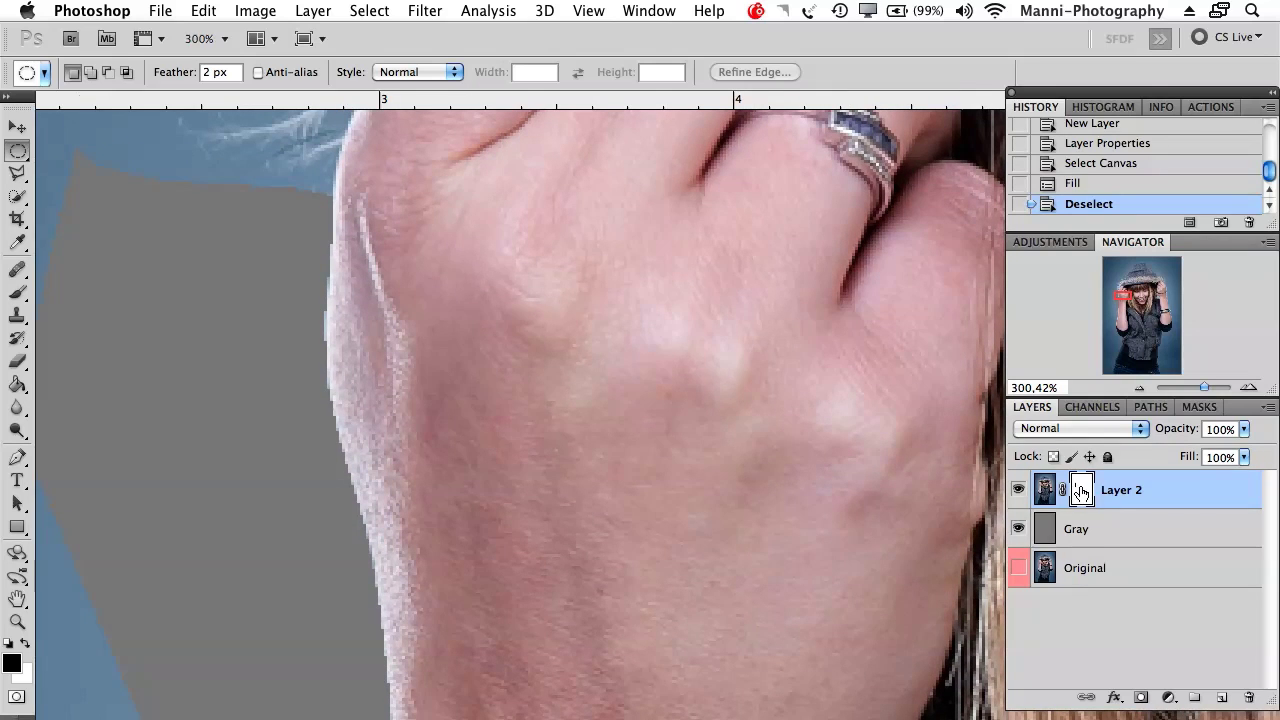
double_click(1081, 490)
left_click(726, 357)
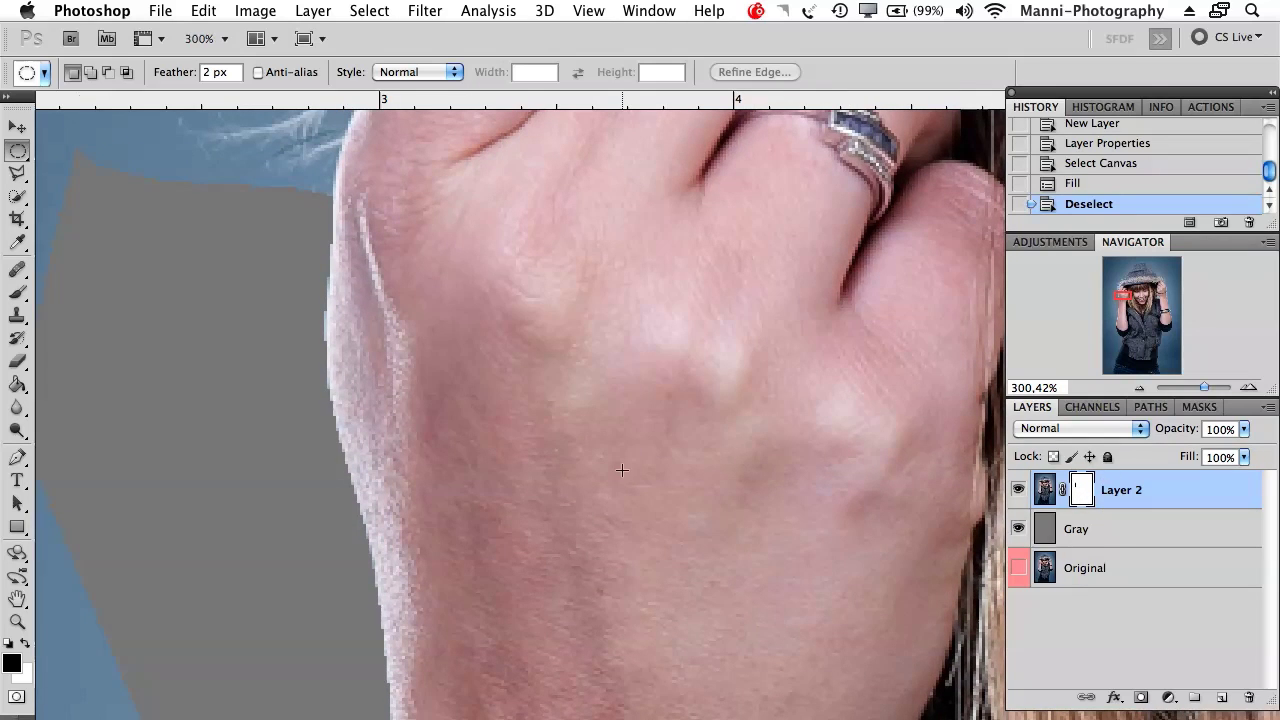
- Set up the Brush tool with a 15 px tip, trying other sizes, and soften its hardness to about 92%
left_click(17, 298)
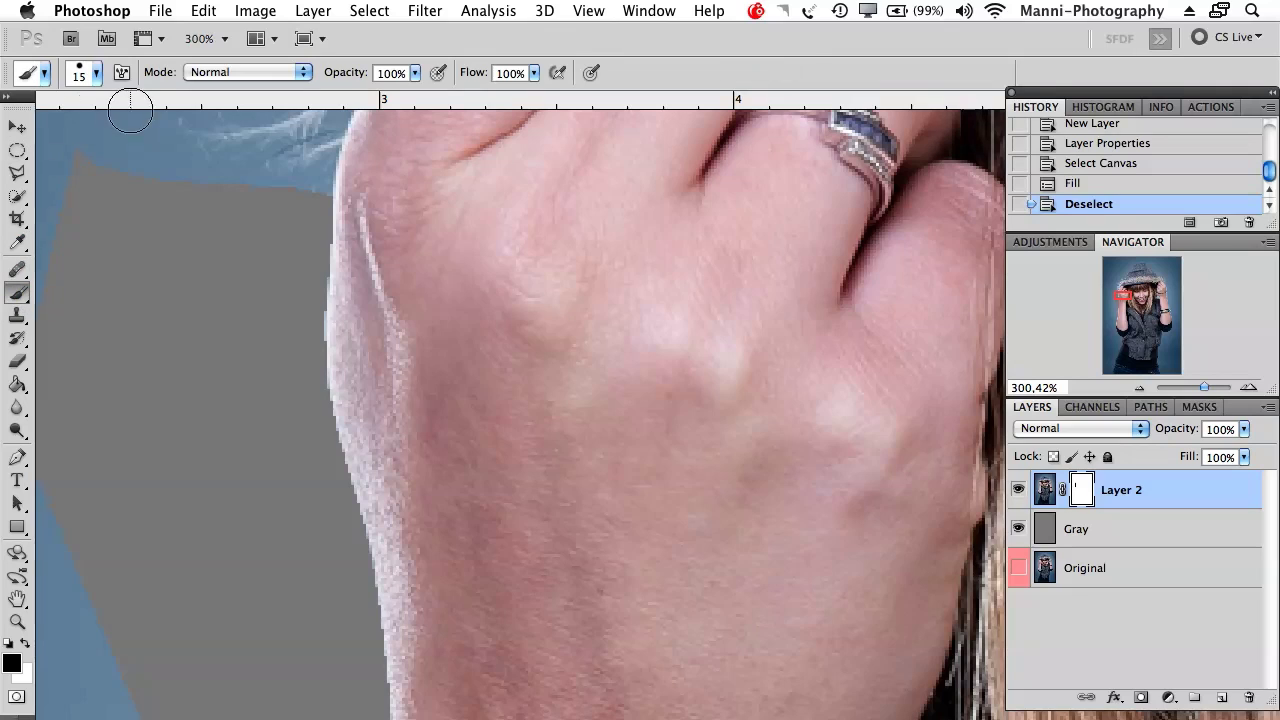
scroll(317, 283, "down", 1)
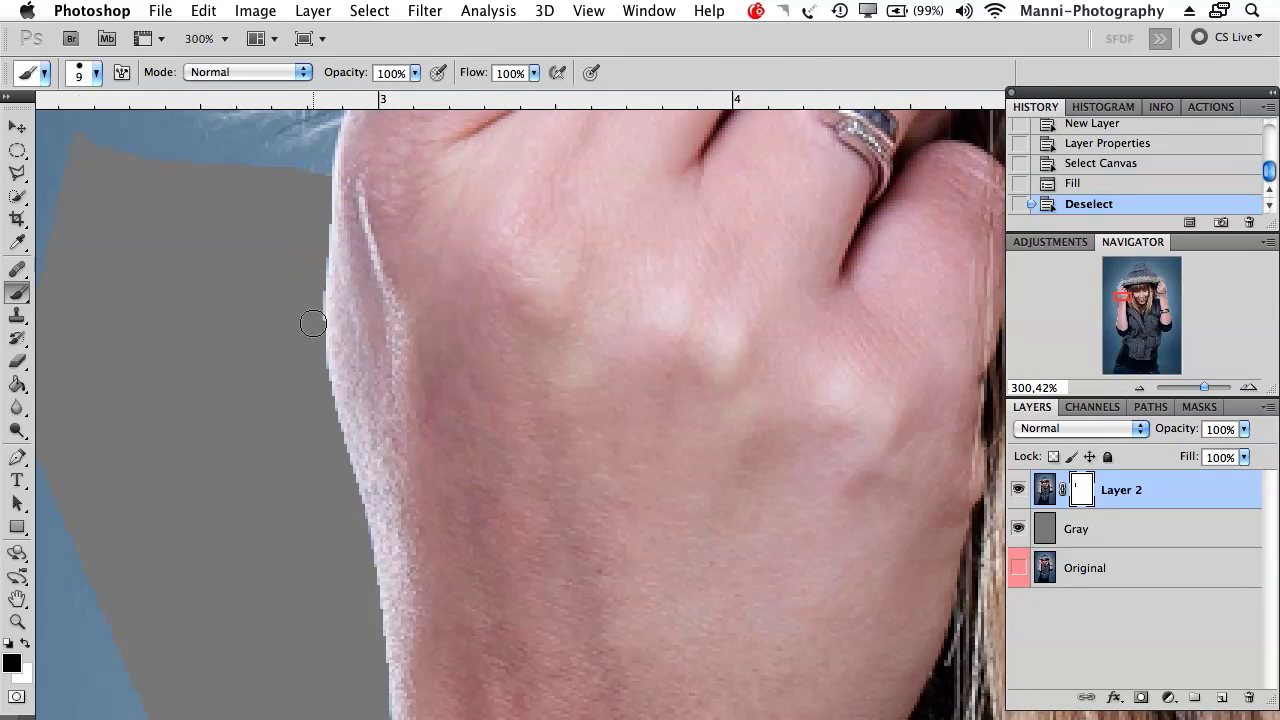
key("bracketright")
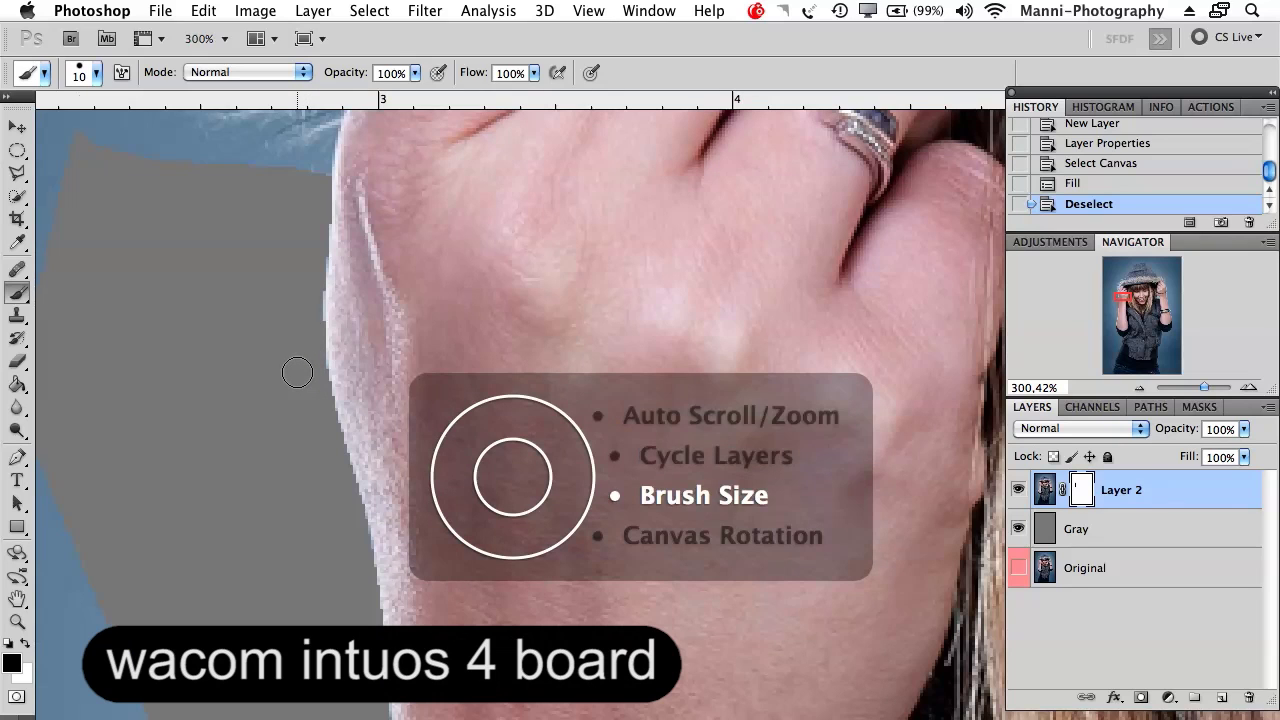
key("bracketright")
key("bracketright")
key("bracketright")
key("bracketright")
key("bracketright")
key("bracketright")
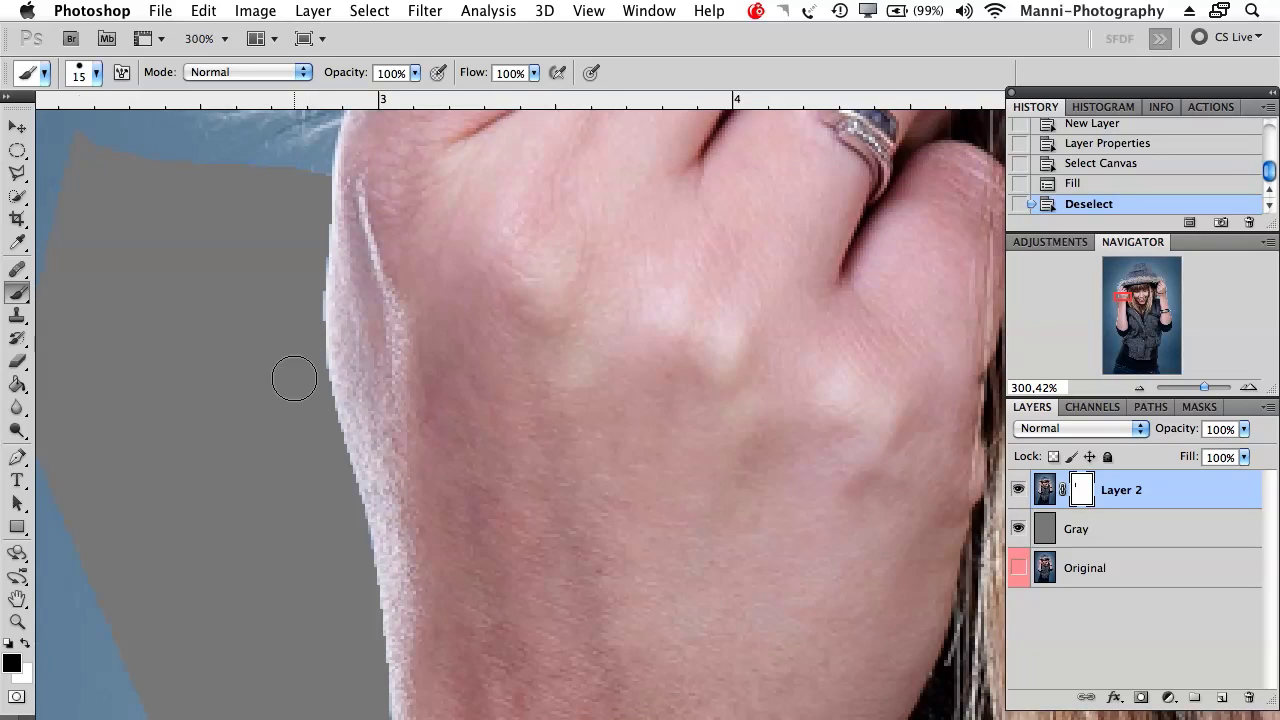
key("bracketleft")
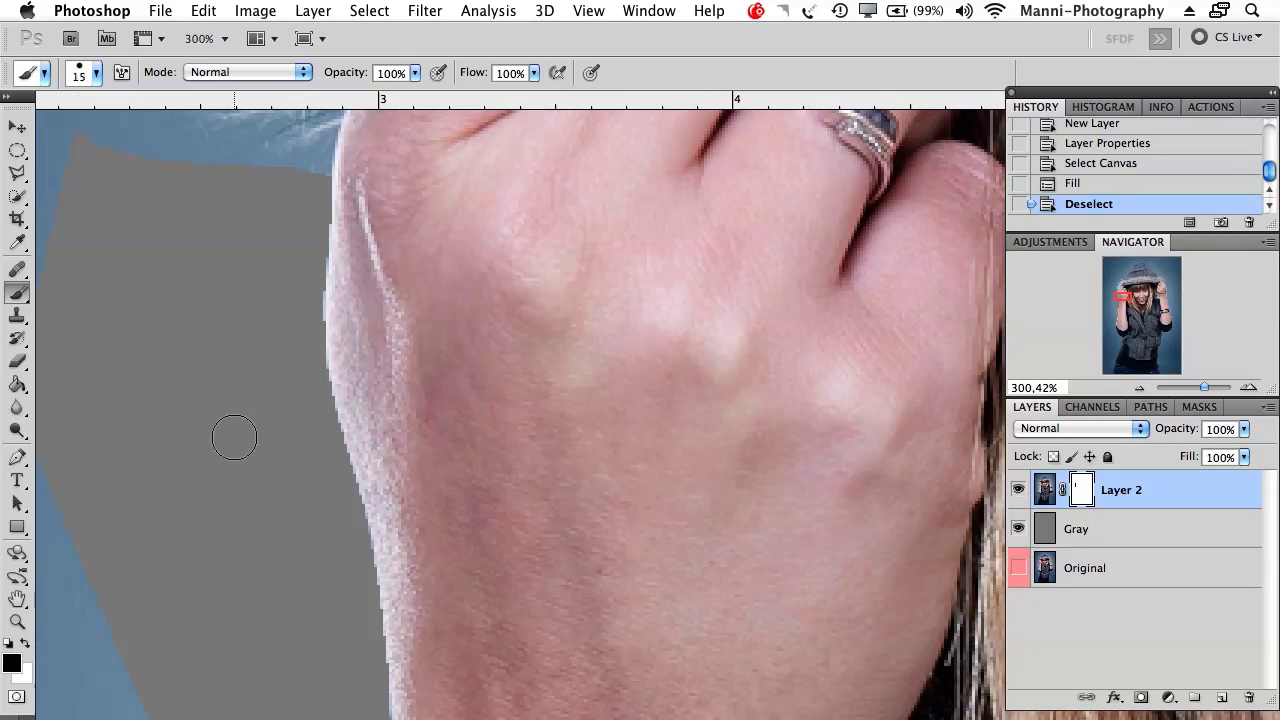
key("bracketleft")
key("bracketleft")
key("bracketleft")
key("bracketleft")
left_click(90, 74)
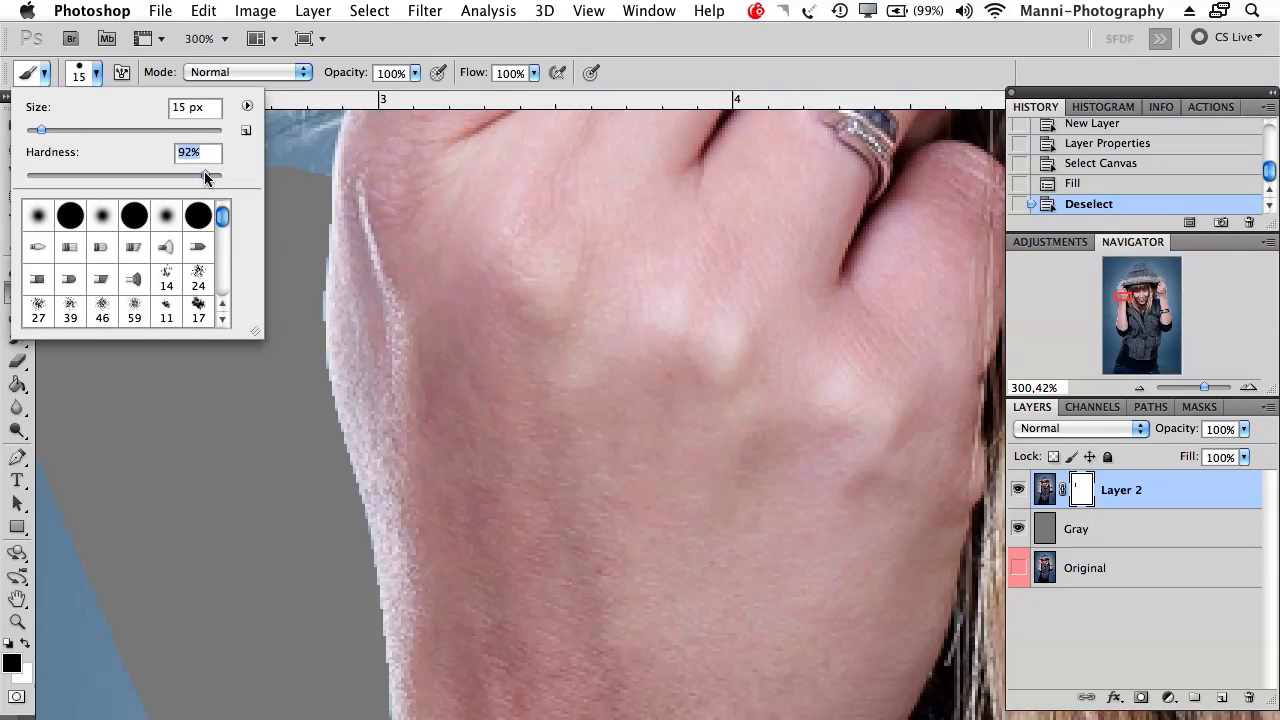
left_click_drag(205, 177, 201, 187)
- Paint on Layer 2's mask along the outer edge of the hand, trying white and black, to smooth the jagged cutout
left_click(305, 290)
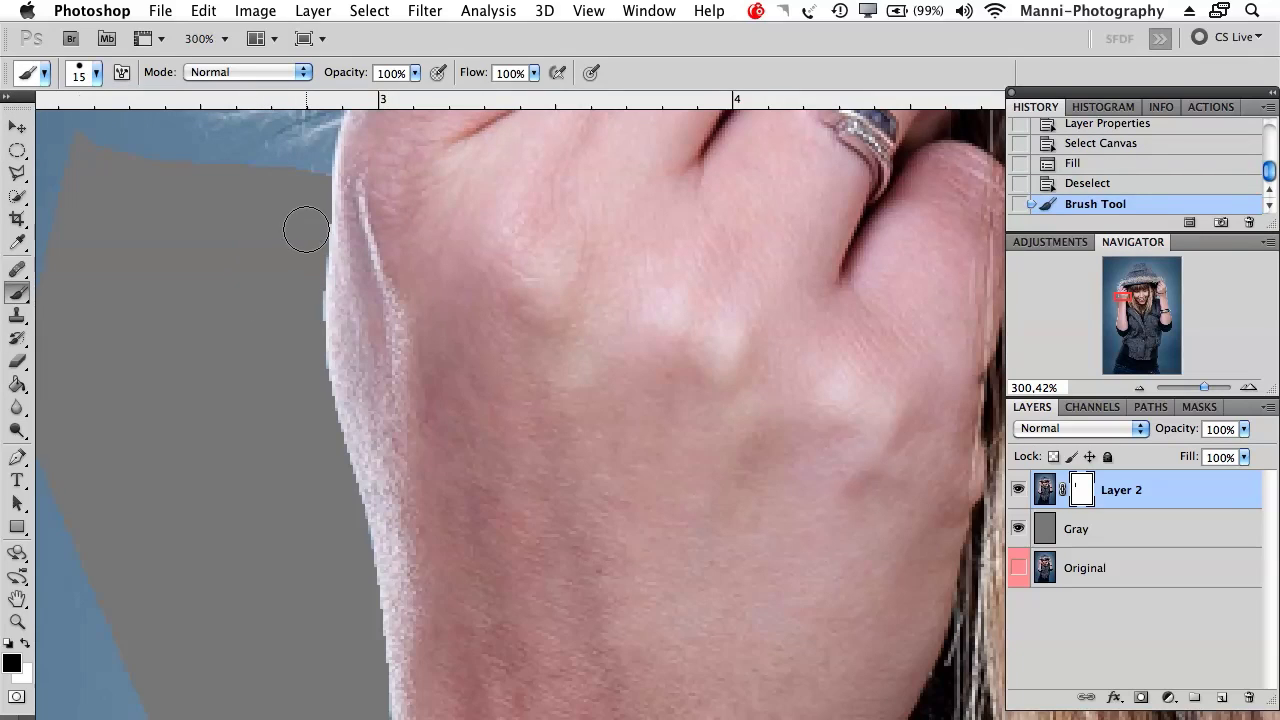
left_click(306, 264)
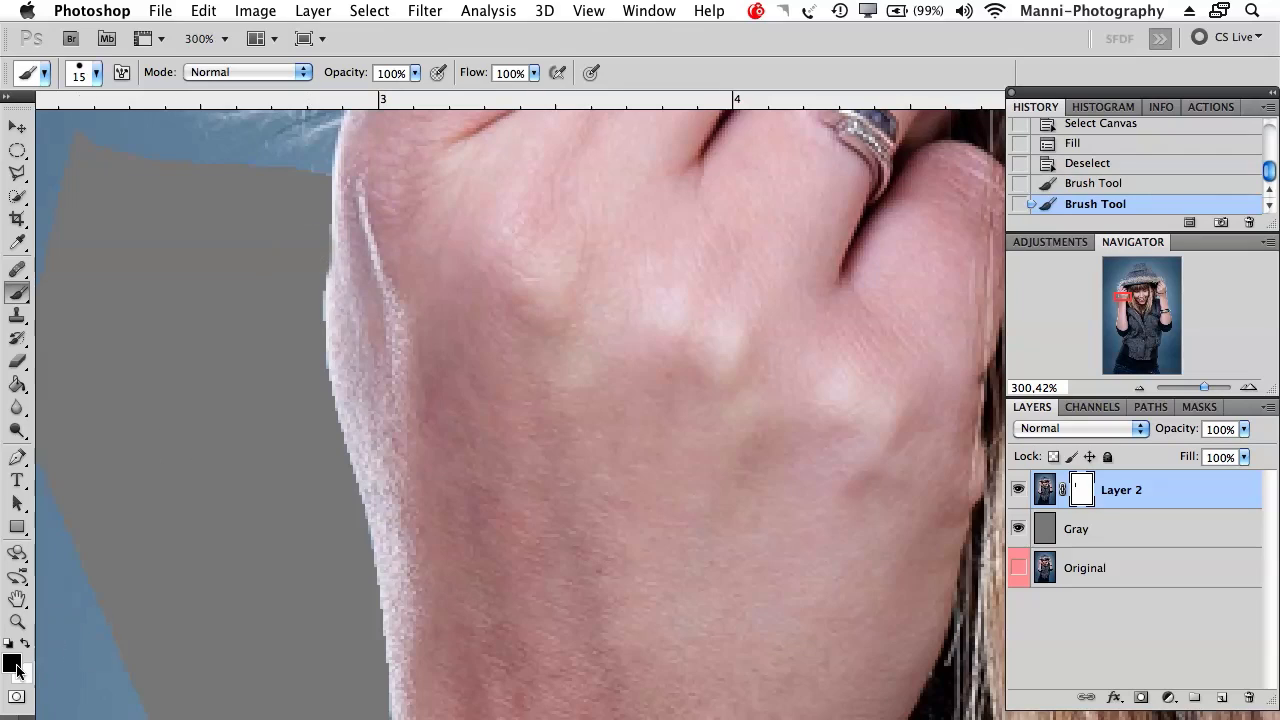
key("x")
mouse_move(305, 290)
left_mouse_down()
mouse_move(307, 390)
mouse_move(300, 340)
mouse_move(279, 314)
left_mouse_up()
left_click(284, 293)
left_click(306, 334)
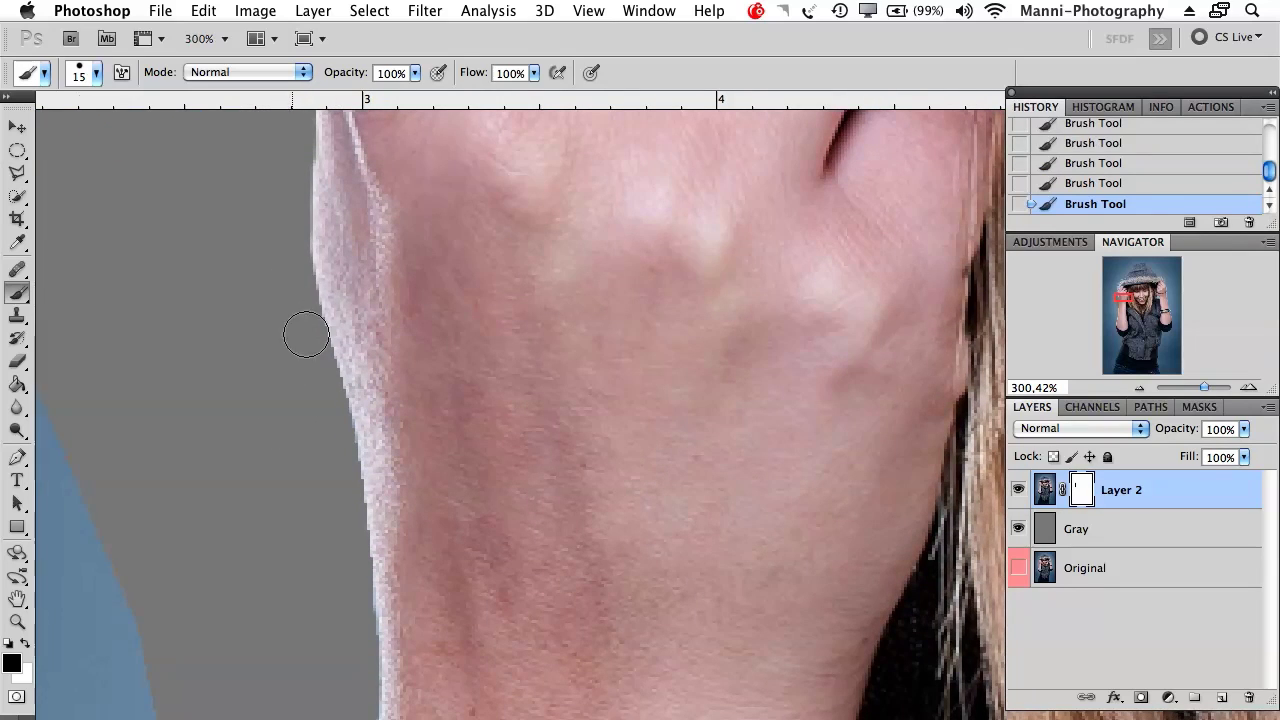
- Continue painting black on the mask down the outer edge of the wrist and forearm
scroll(287, 264, "down", 3)
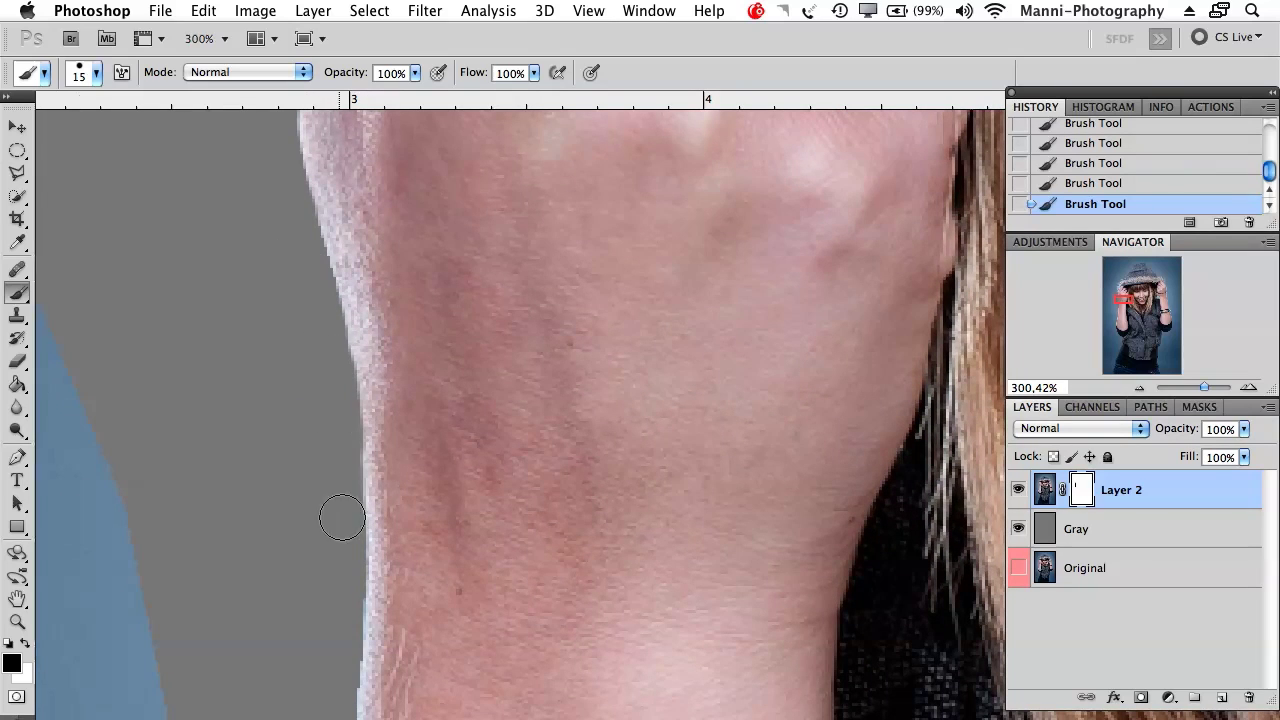
scroll(337, 349, "down", 5)
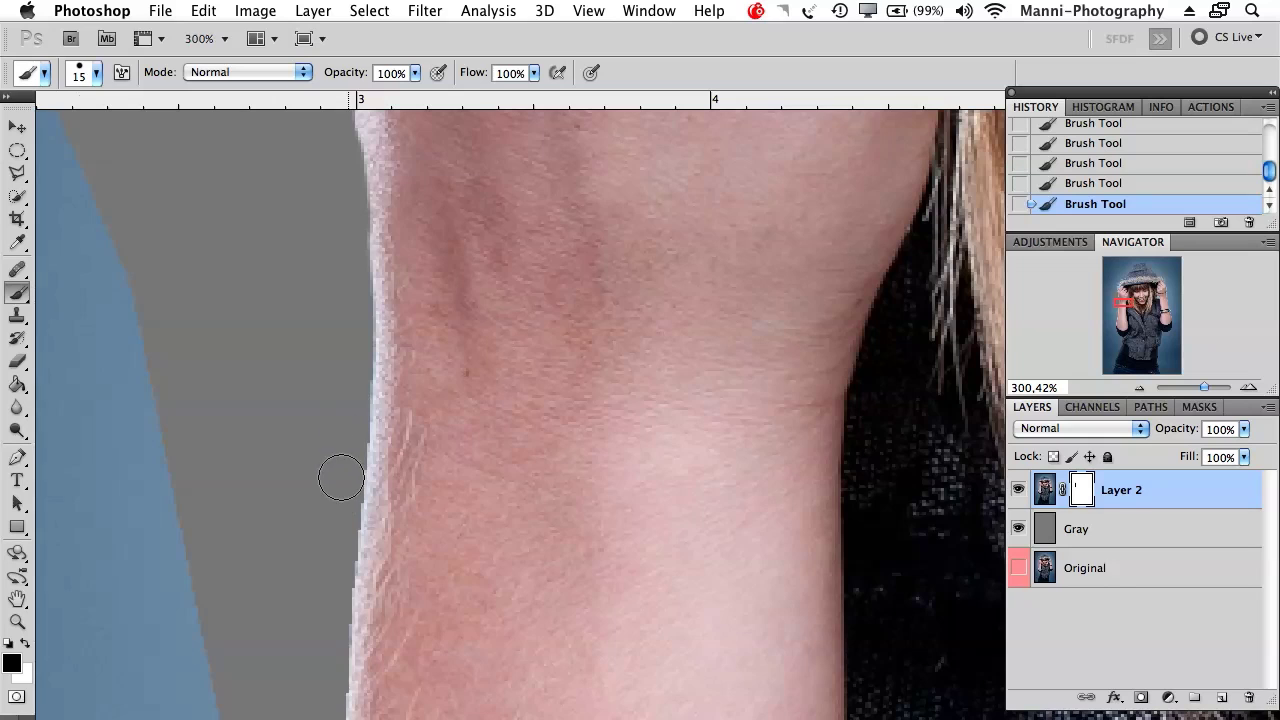
left_click_drag(317, 600, 337, 370)
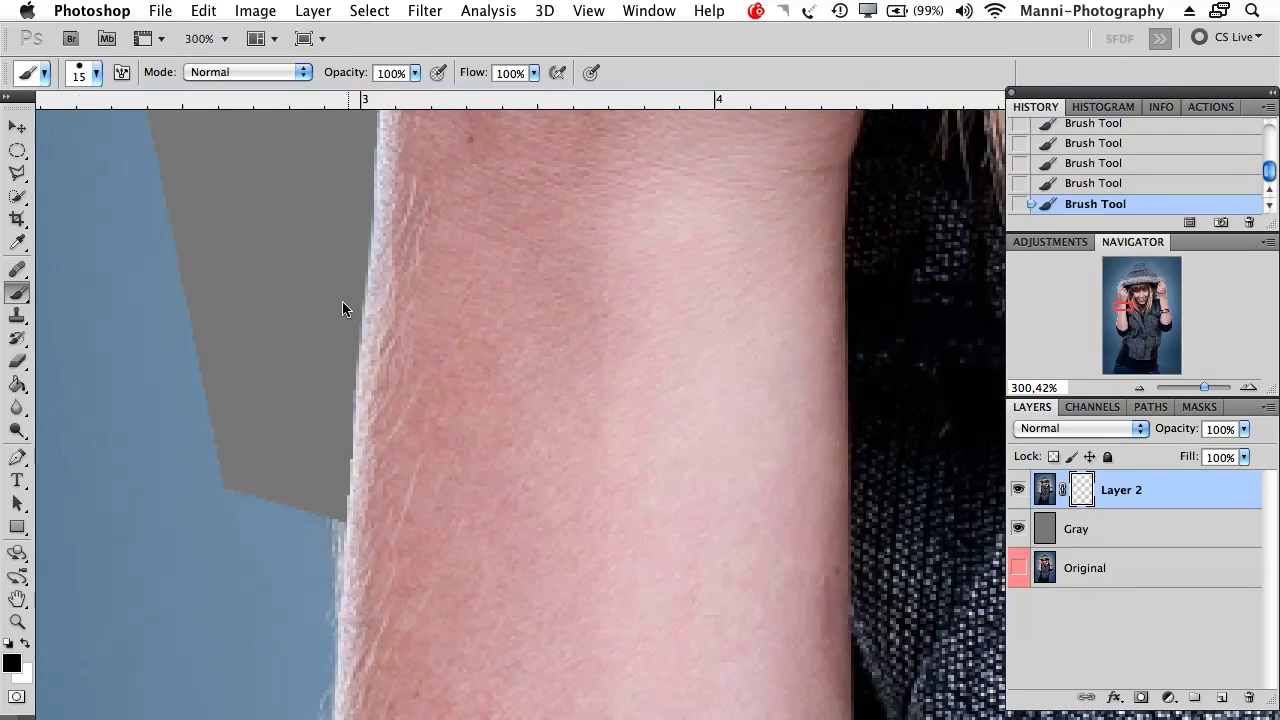
- Return to the back of the hand and paint white on the mask to restore the overpainted skin edge
left_click_drag(314, 337, 334, 560)
left_click_drag(330, 357, 345, 505)
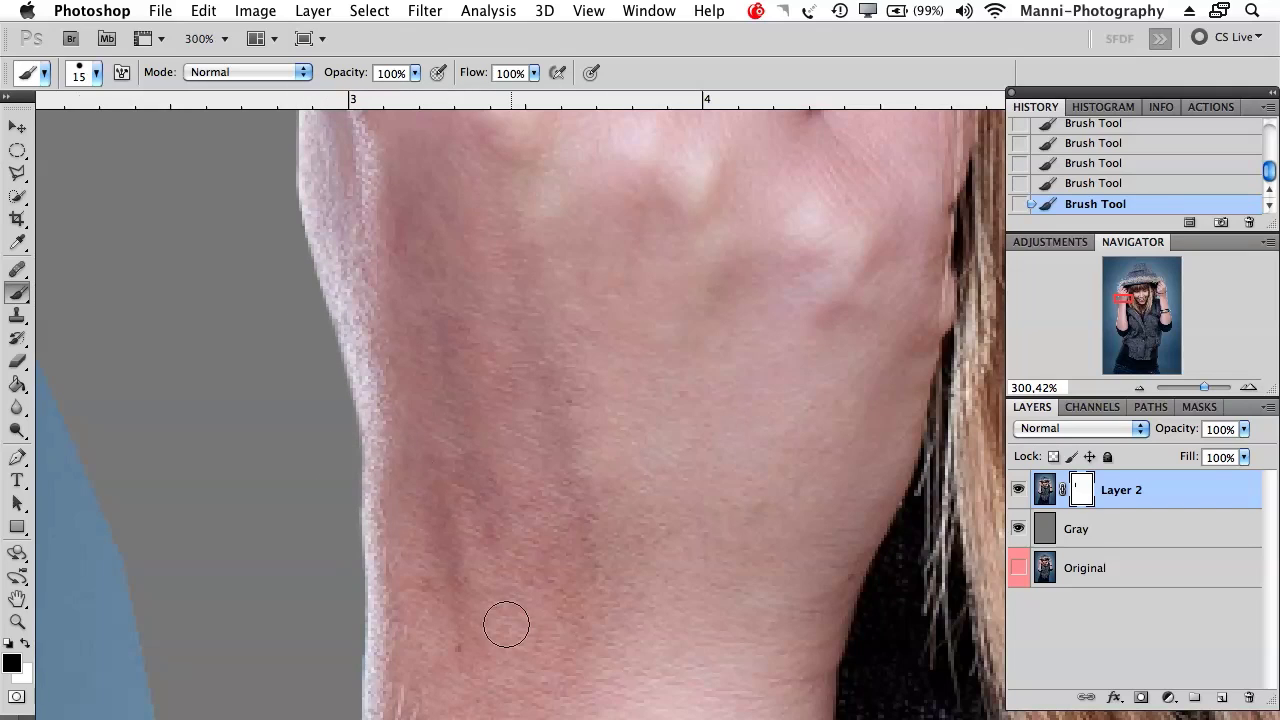
left_click_drag(465, 377, 503, 477)
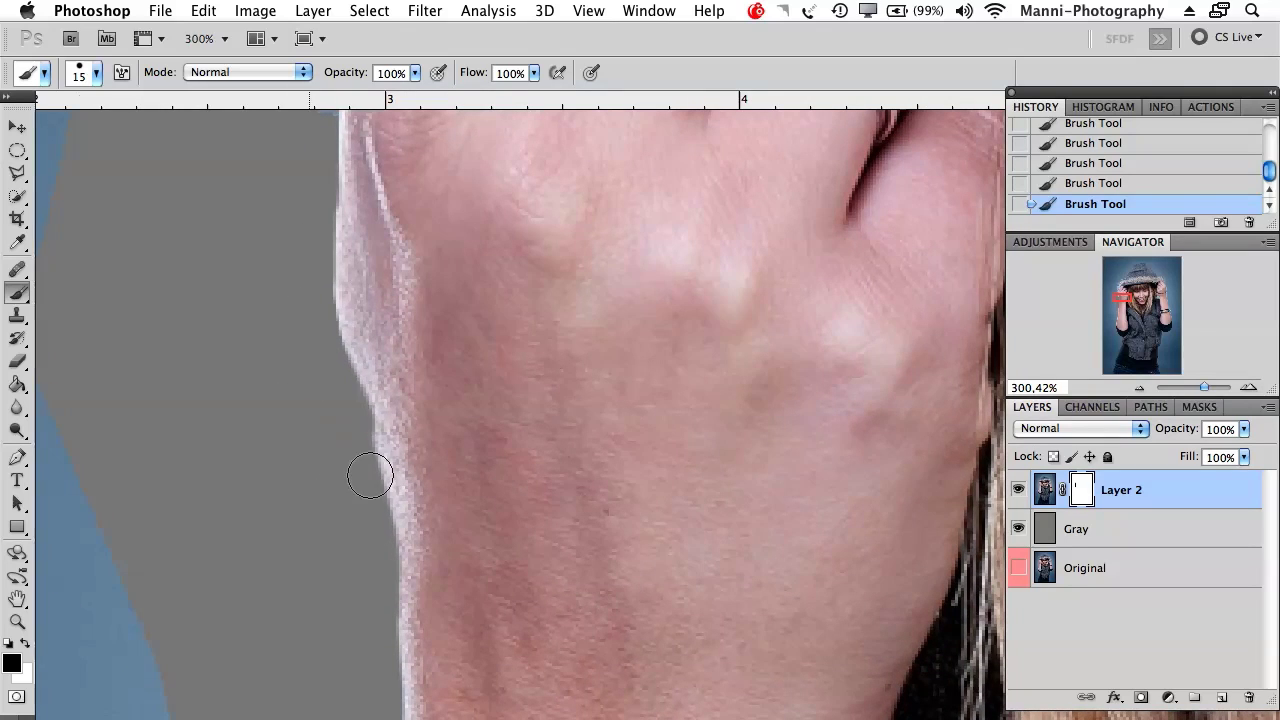
key("x")
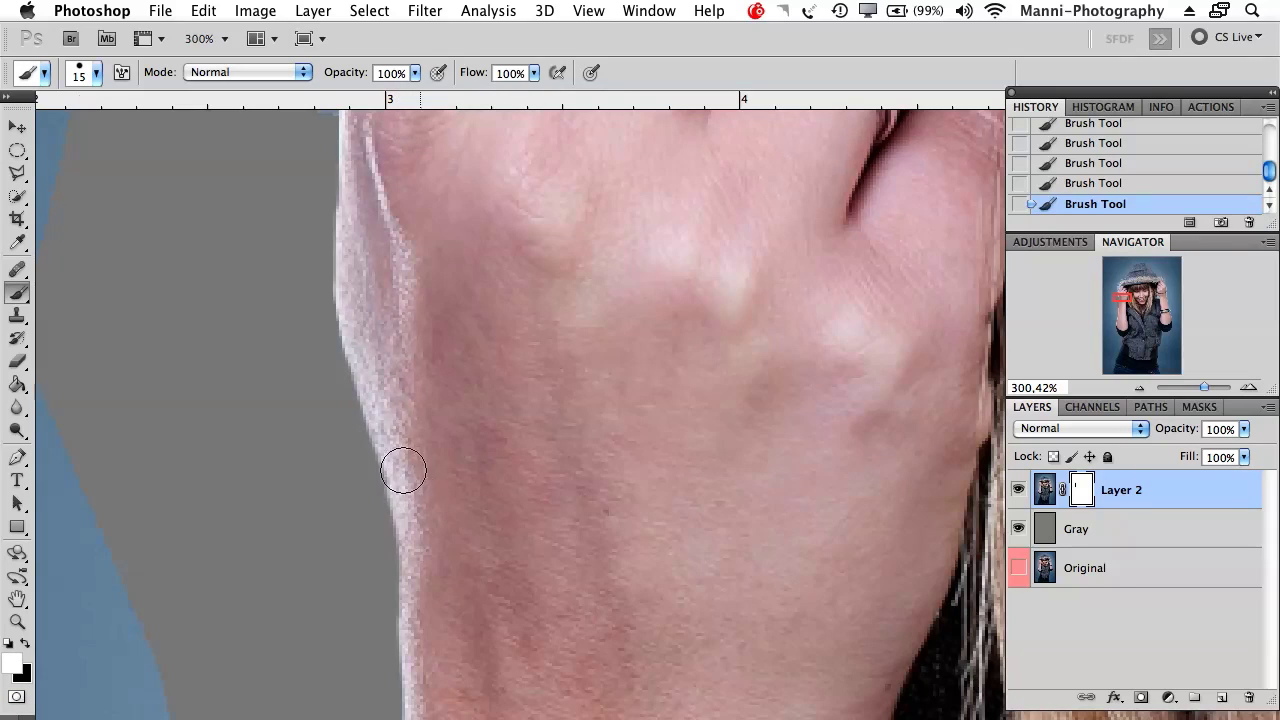
- Hide the Gray layer, inspect the refined edge along the hand and wrist, and show the layer again
left_click(1018, 529)
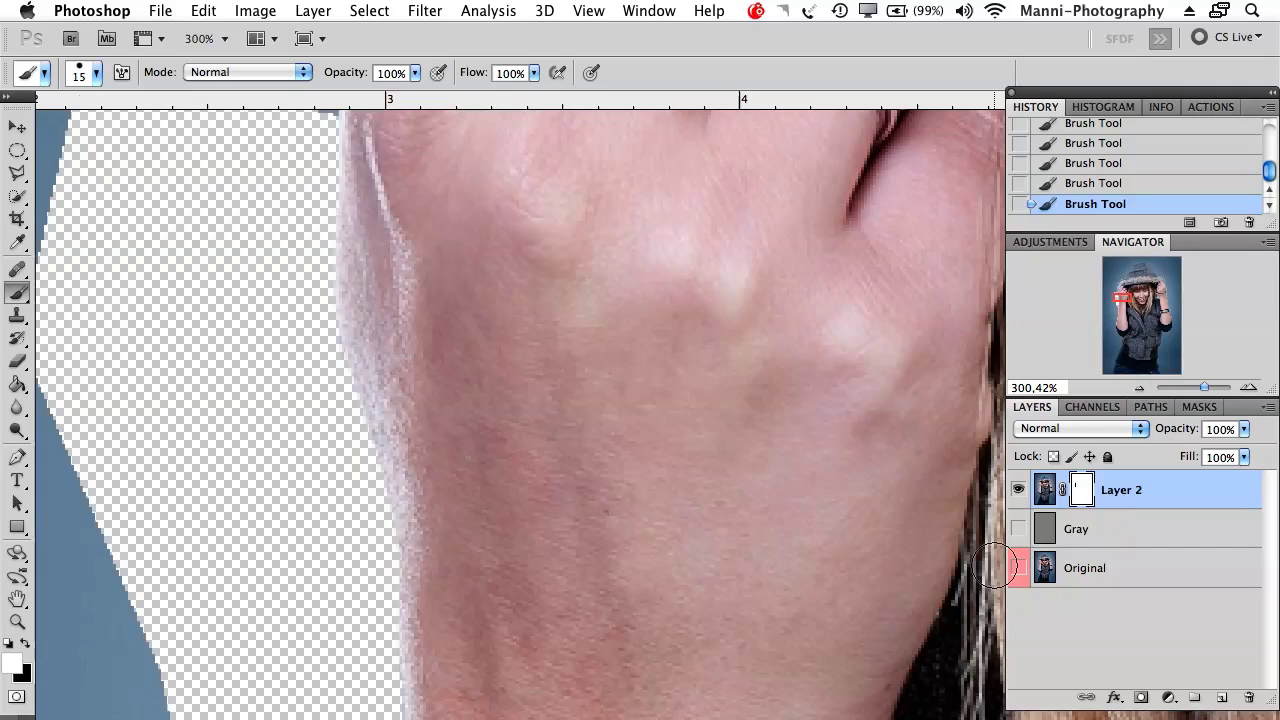
left_click_drag(420, 380, 566, 700)
left_click_drag(357, 640, 612, 323)
left_click(1018, 529)
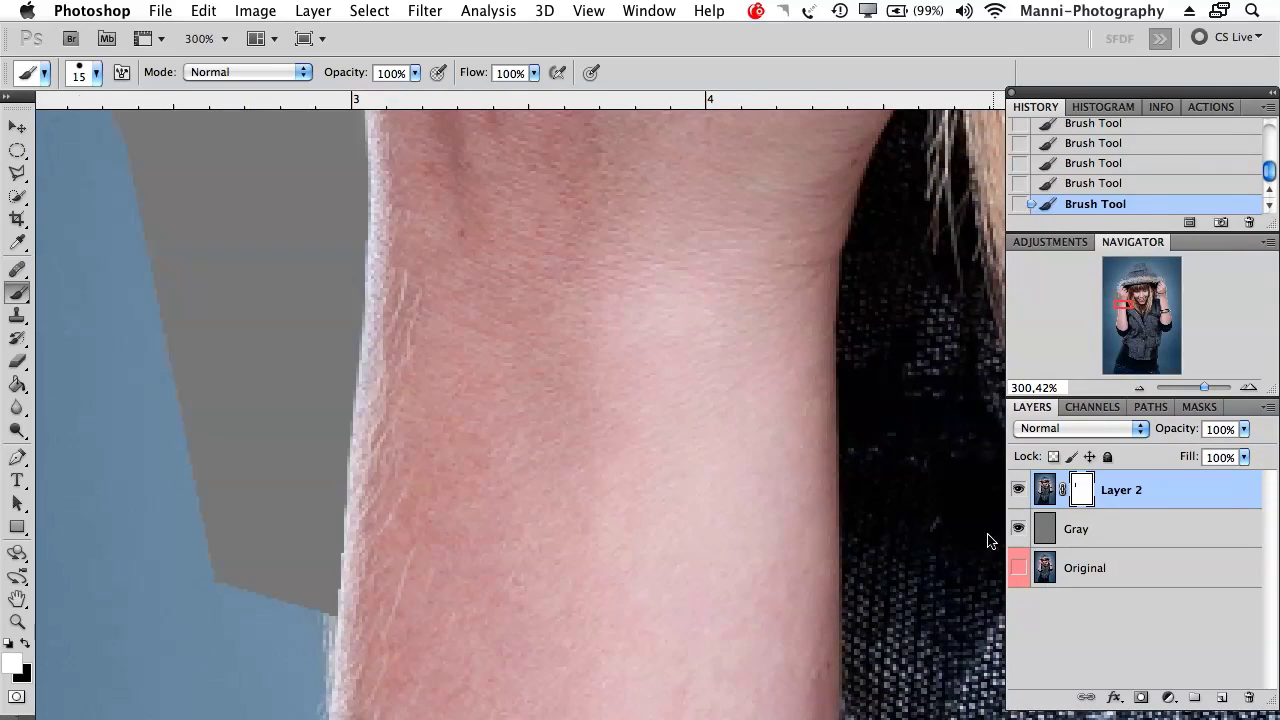
key("x")
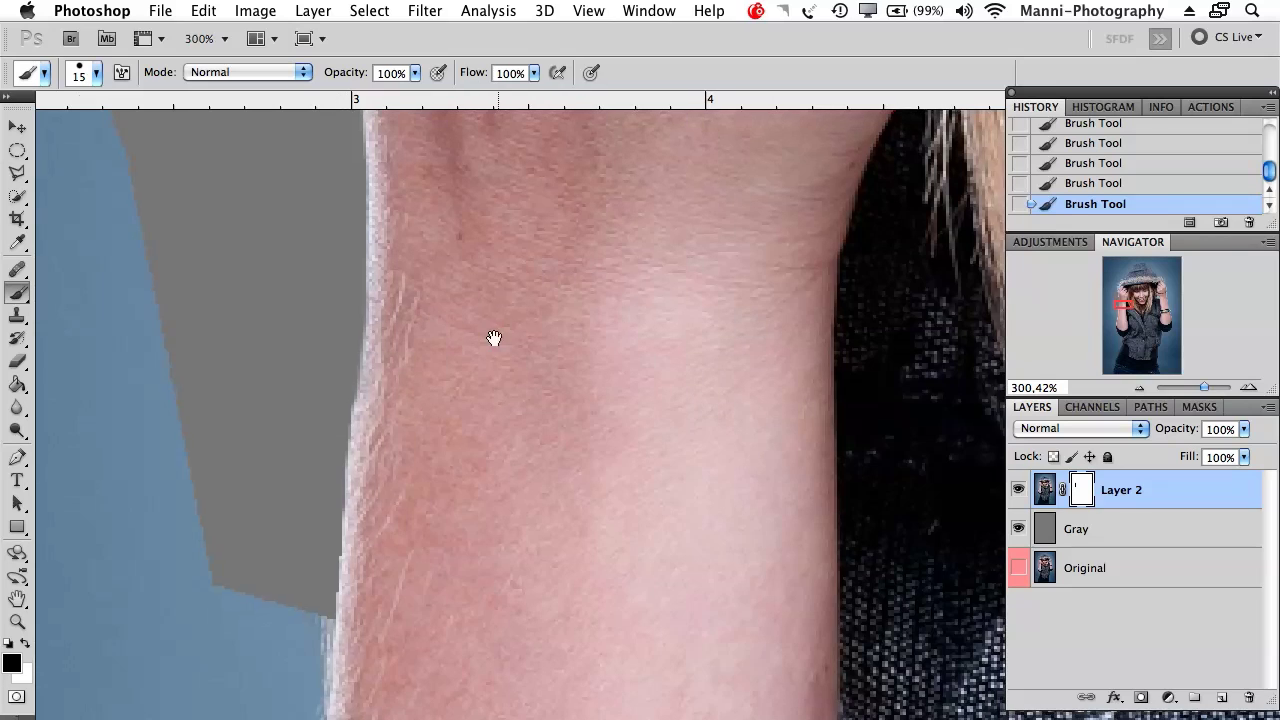
left_click_drag(324, 491, 312, 622)
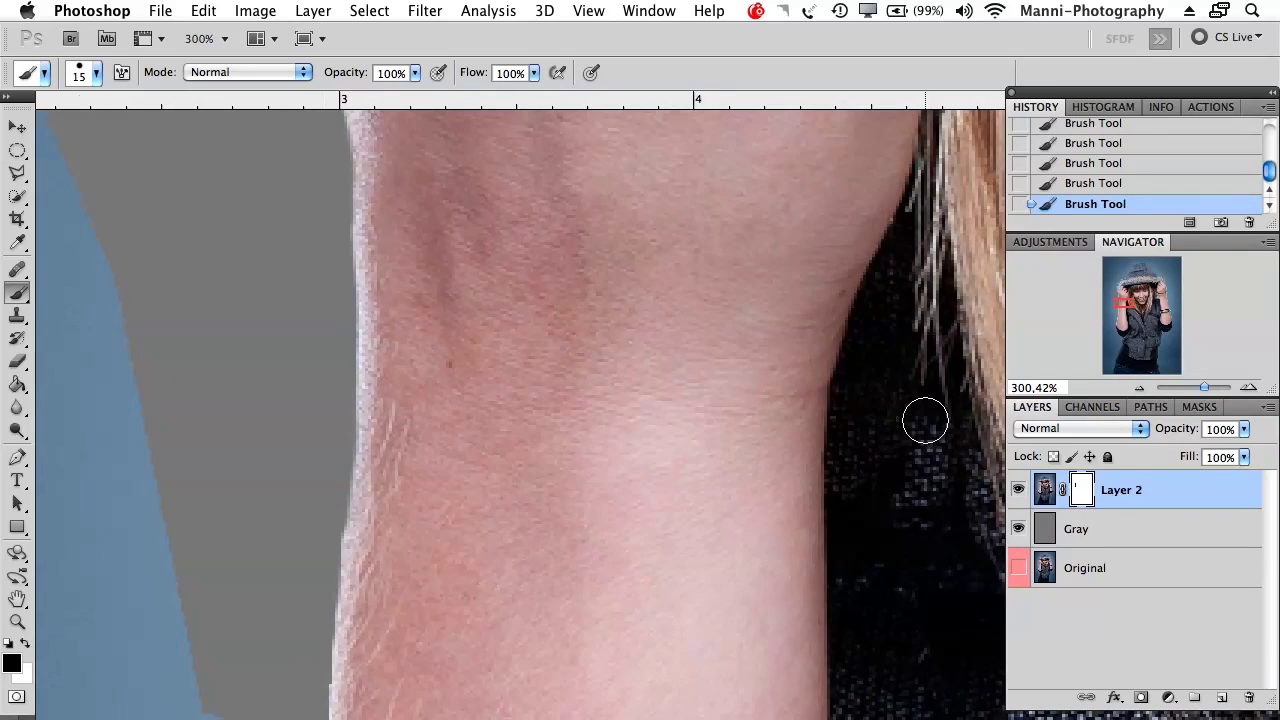
left_click_drag(1204, 388, 1153, 390)
scroll(860, 397, "right", 5)
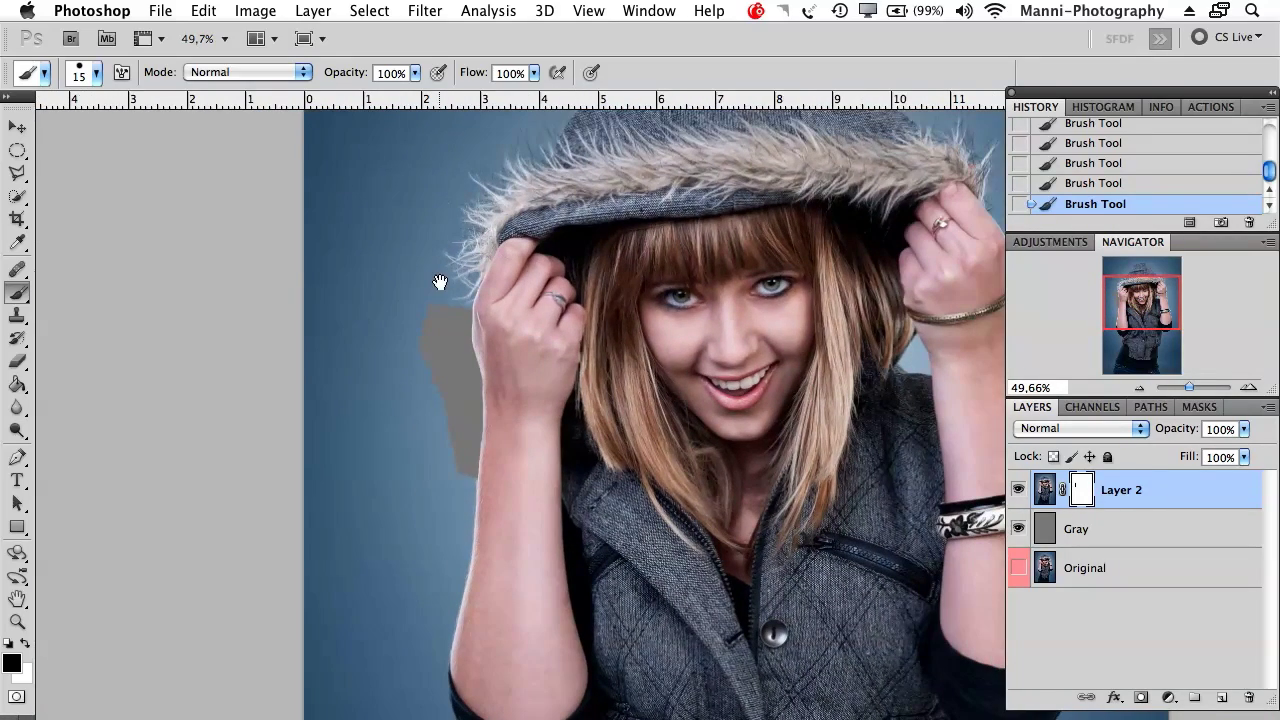
left_click_drag(17, 172, 90, 187)
left_click_drag(594, 343, 540, 371)
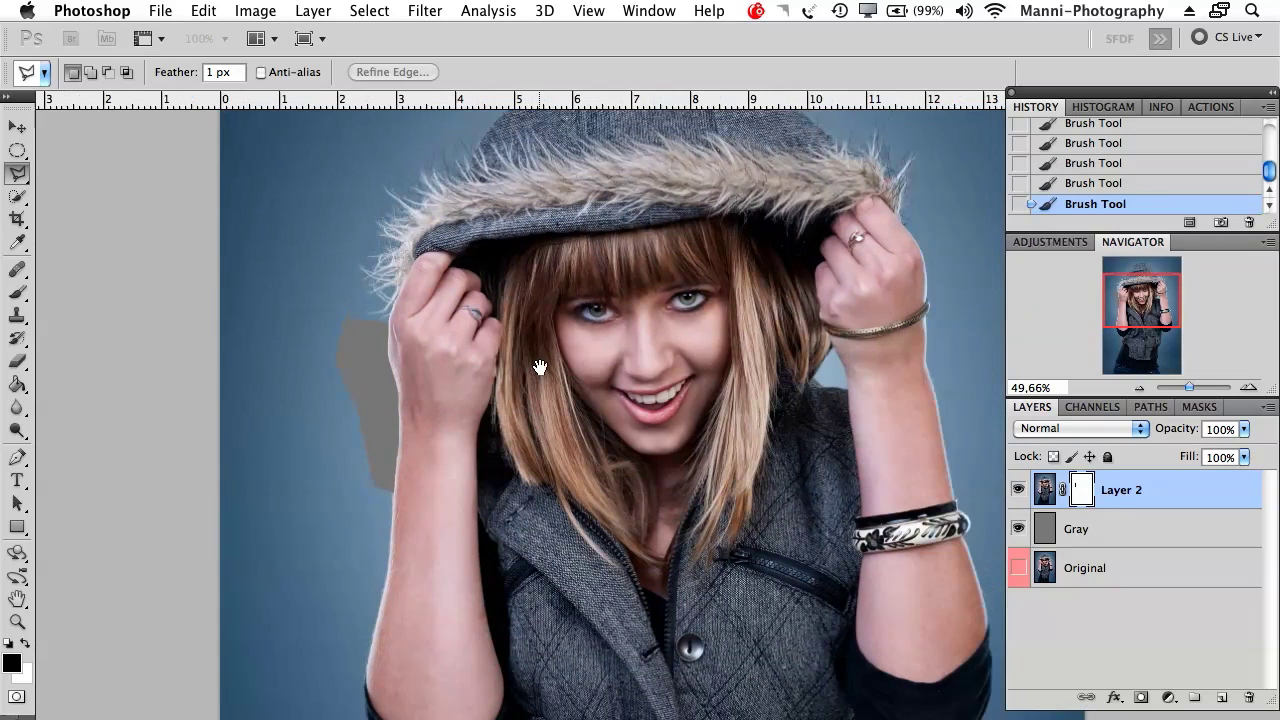
left_click_drag(834, 363, 798, 368)
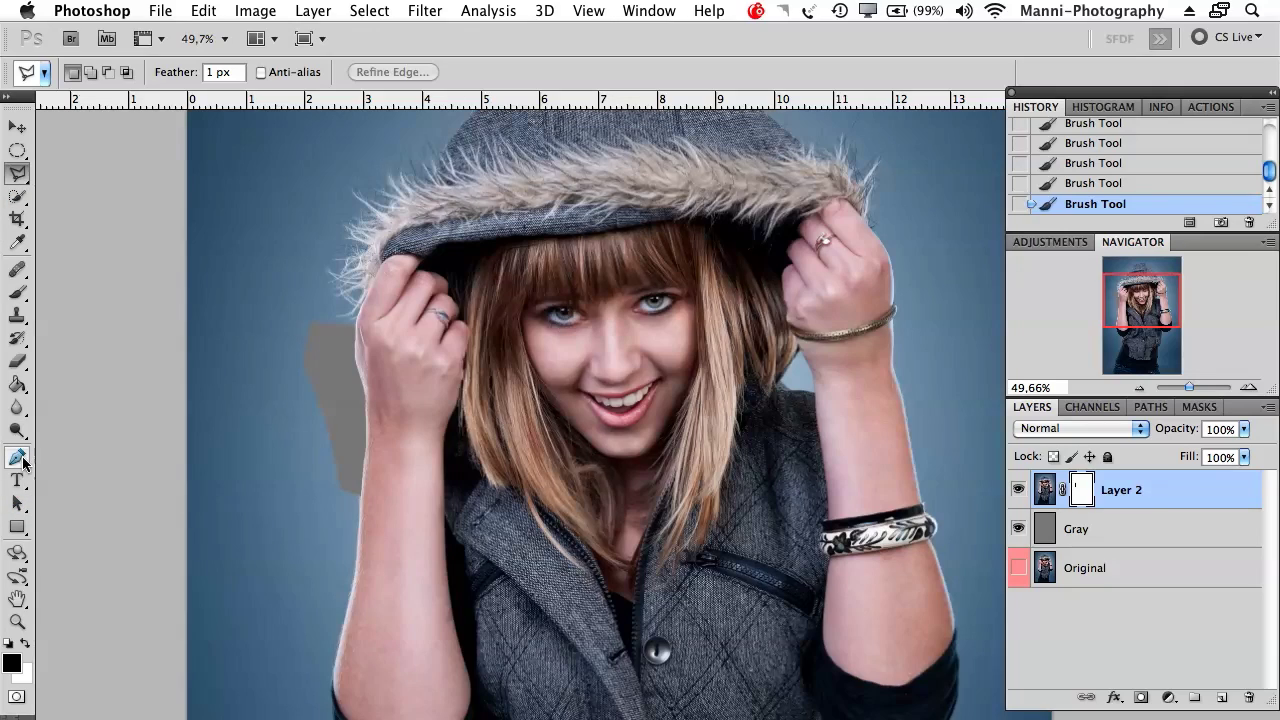
- With the Magnetic Lasso tool, trace a freeform selection across the blue background and down the forearm's outer edge below the masked patch
left_click_drag(1189, 387, 1196, 387)
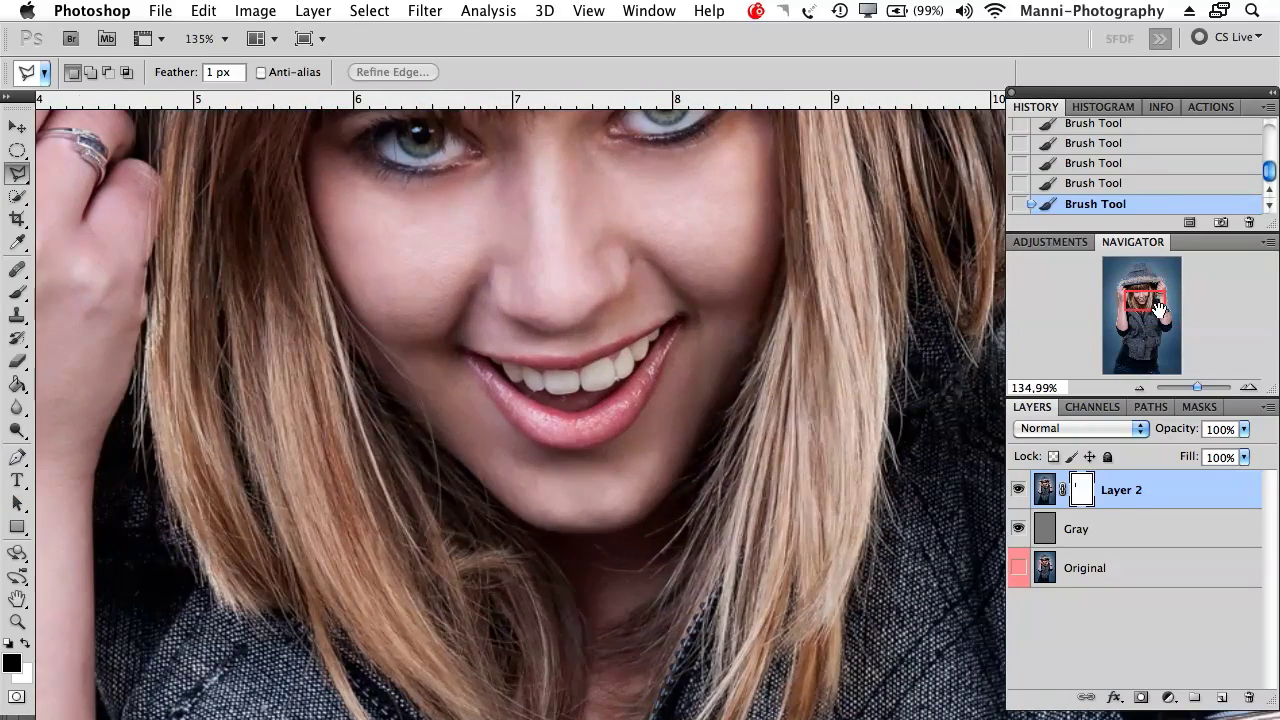
left_click_drag(1157, 303, 1128, 312)
left_click_drag(614, 456, 642, 431)
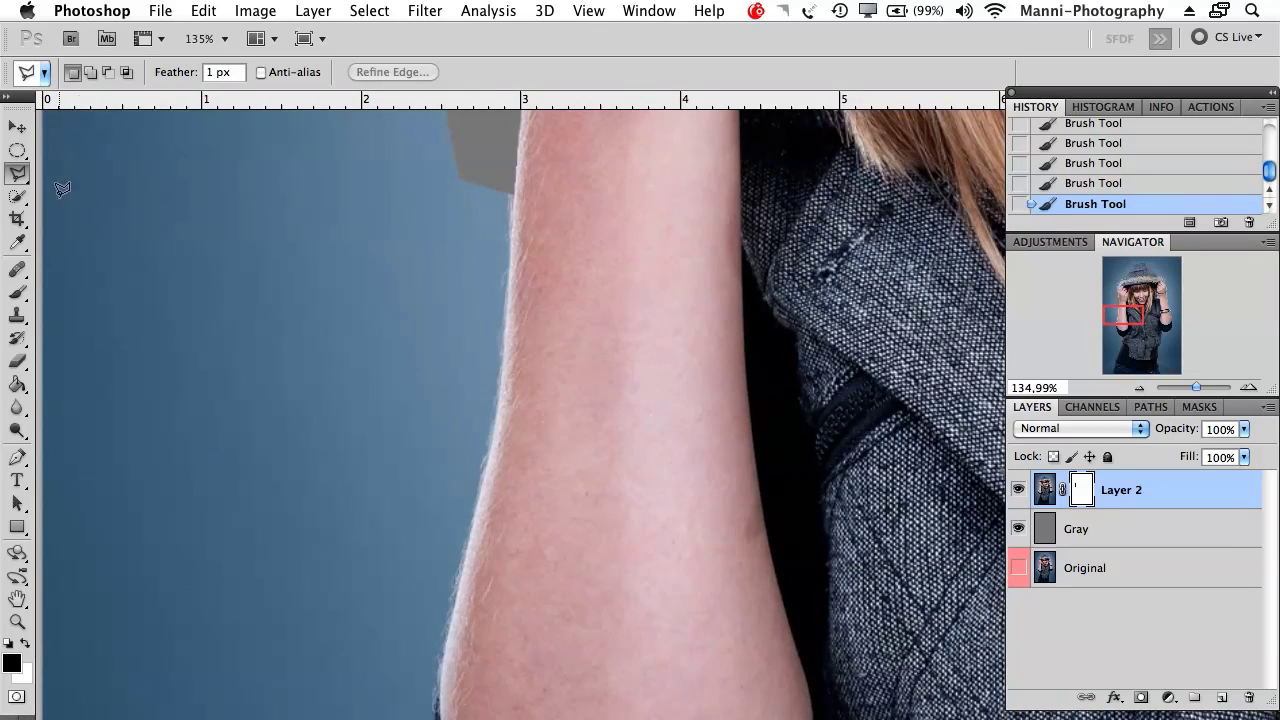
left_click(18, 180)
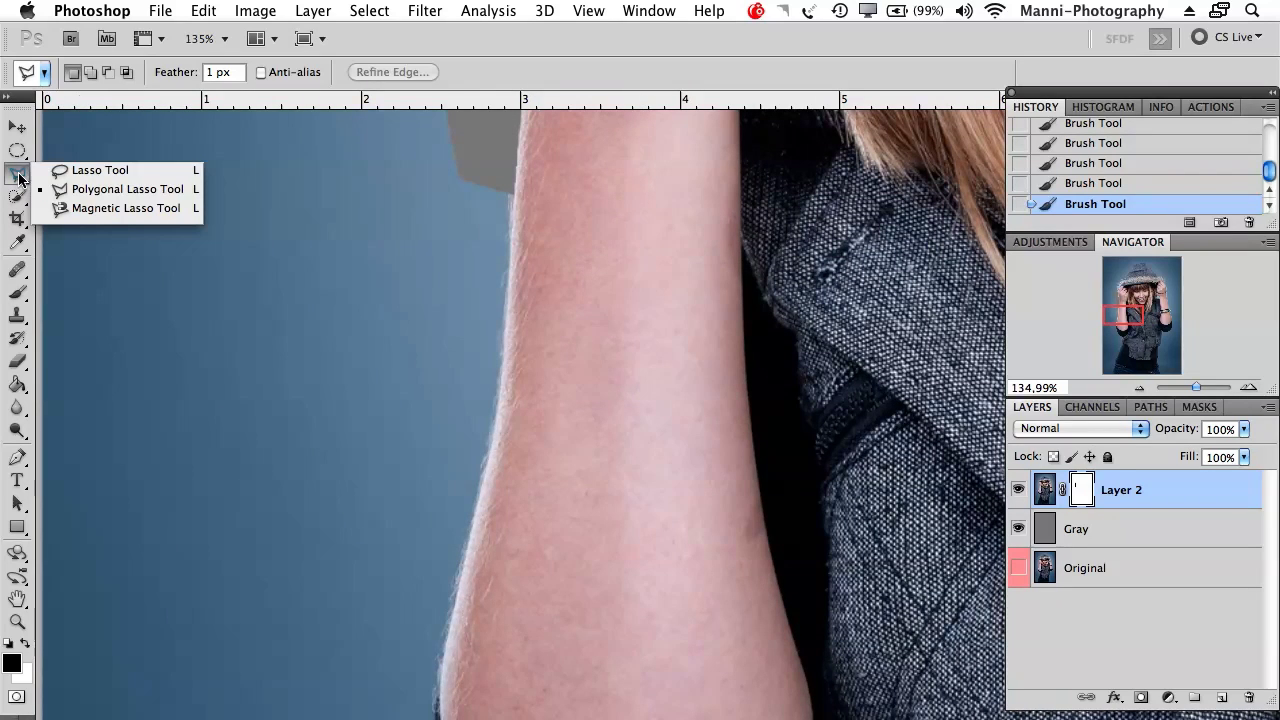
left_click(110, 208)
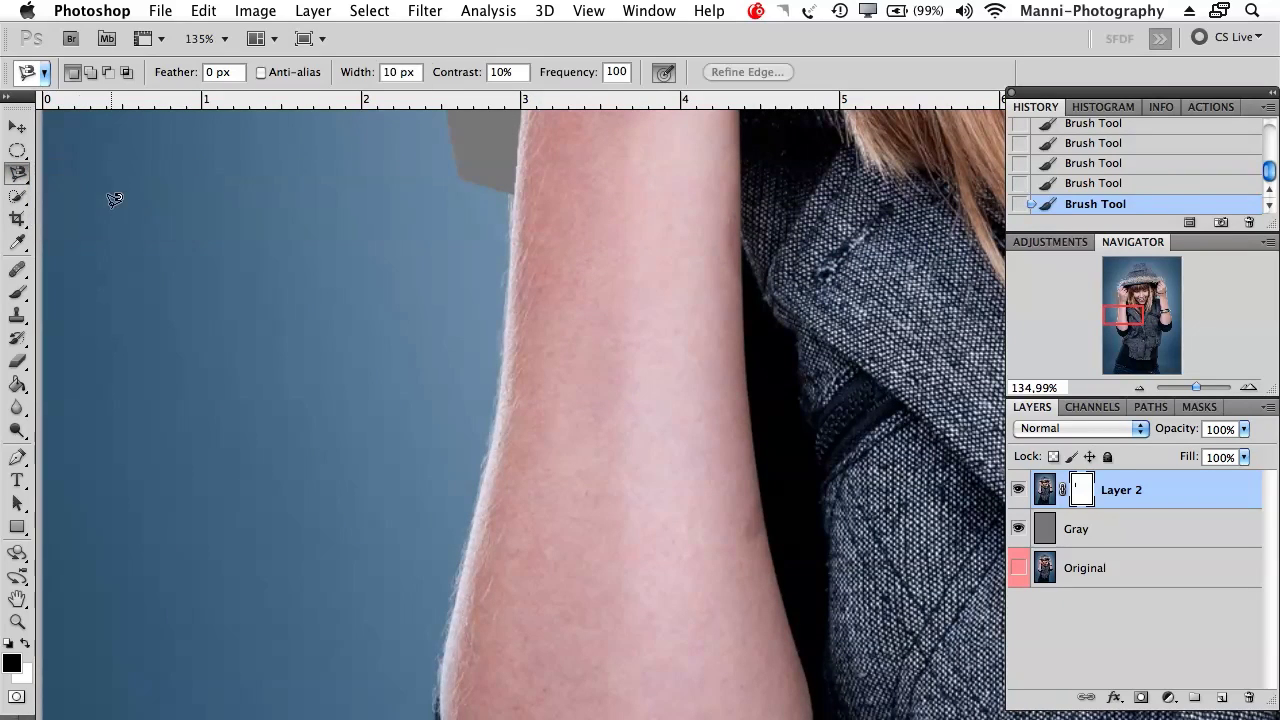
left_click_drag(639, 445, 614, 429)
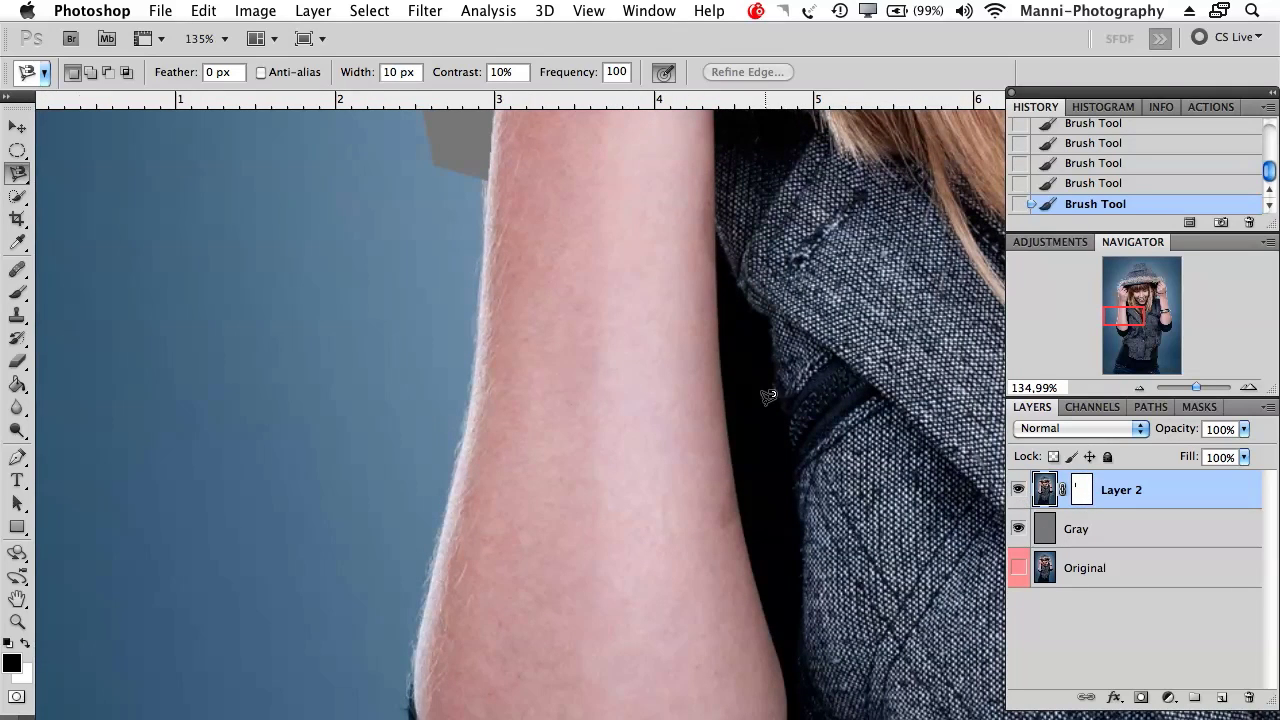
scroll(500, 363, "right", 2)
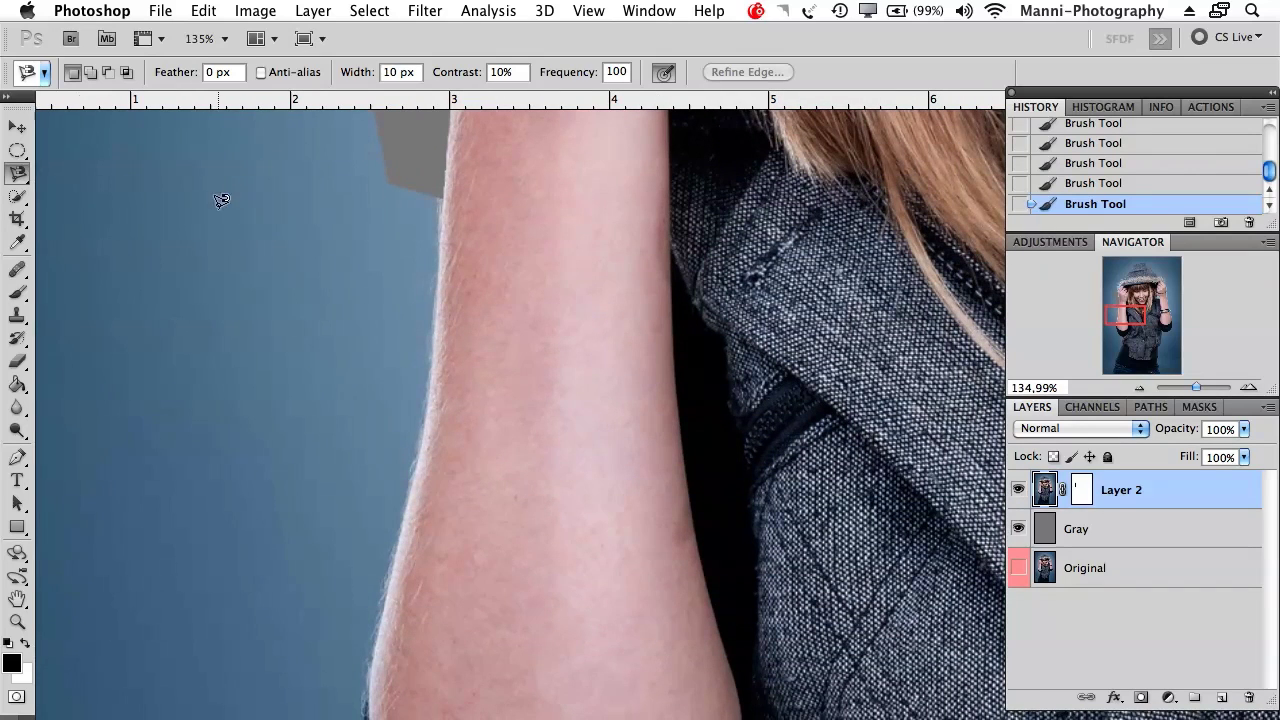
left_click(163, 257)
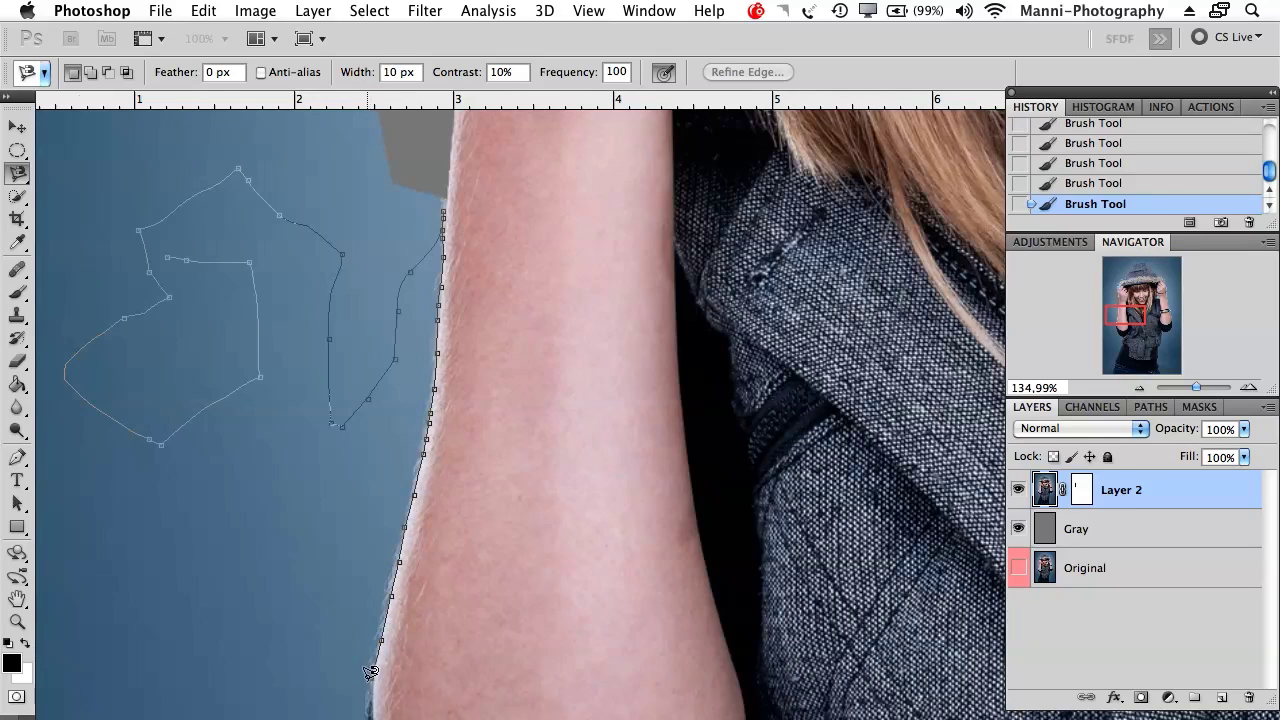
left_click(175, 246)
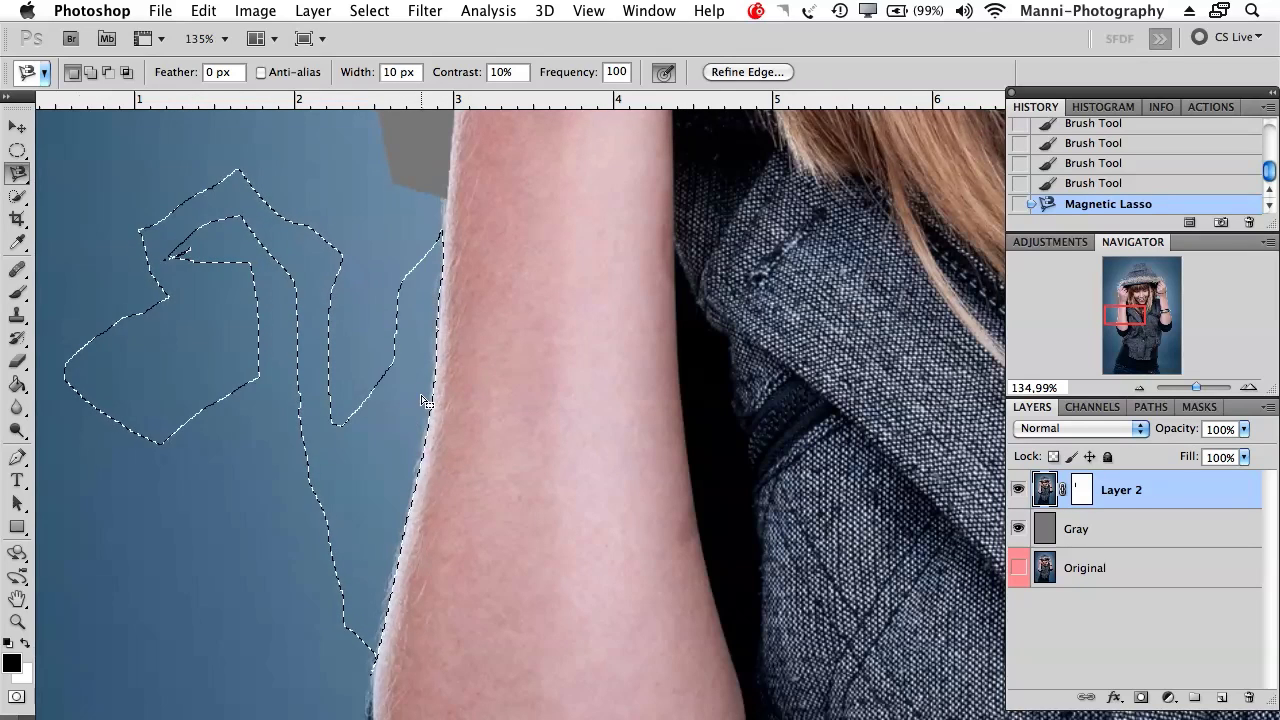
- Start a new Magnetic Lasso outline in the background beside the elbow and trace along the dark sleeve edge around the elbow
scroll(460, 400, "down", 2)
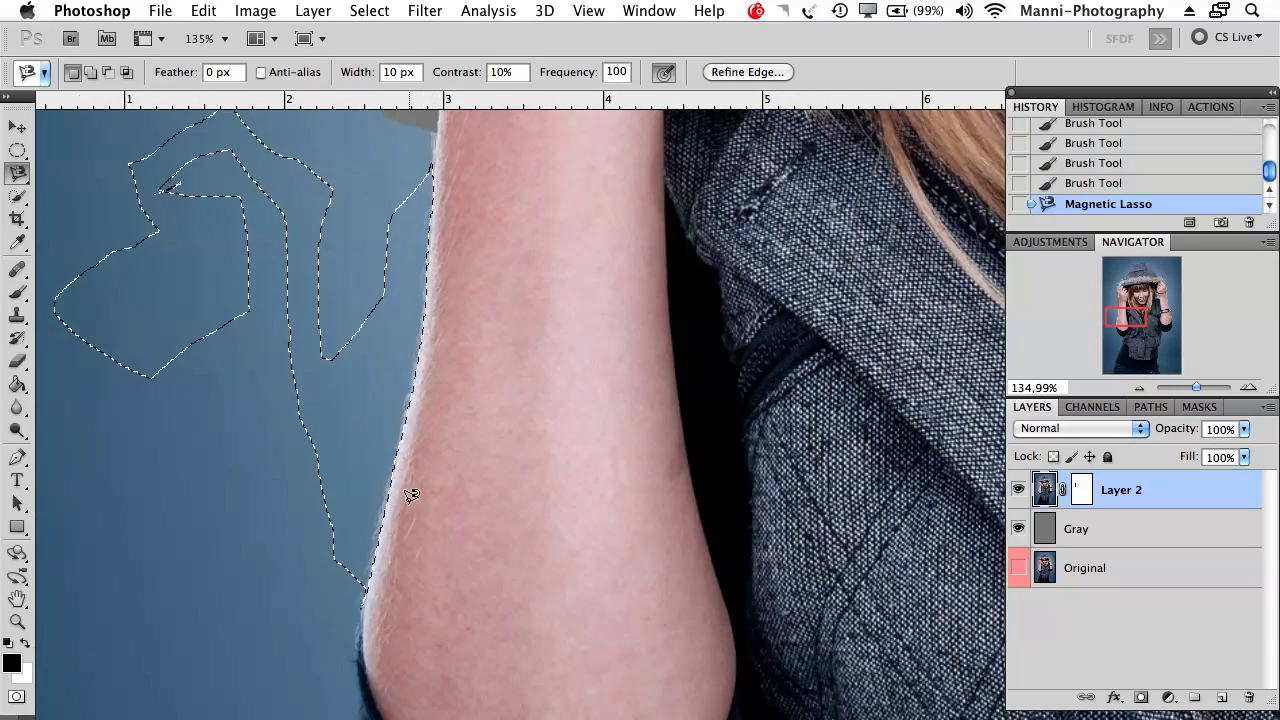
left_click_drag(446, 490, 436, 390)
scroll(436, 390, "down", 5)
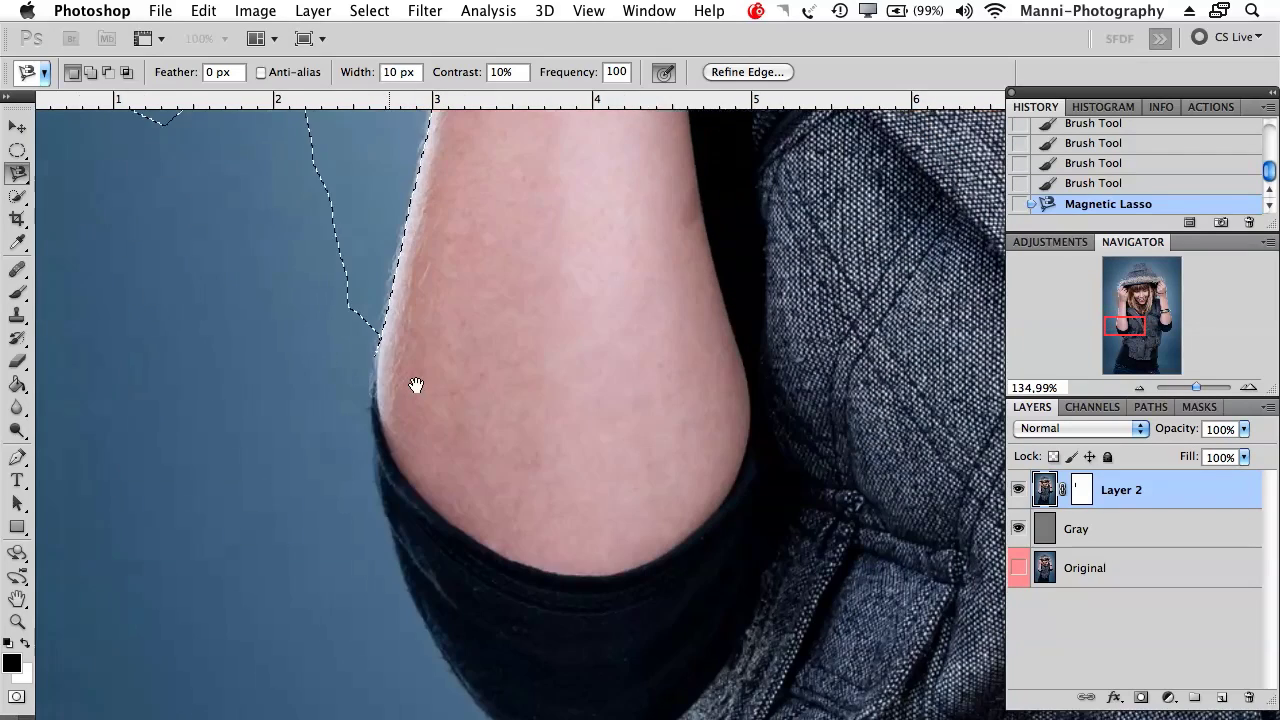
left_click(292, 342)
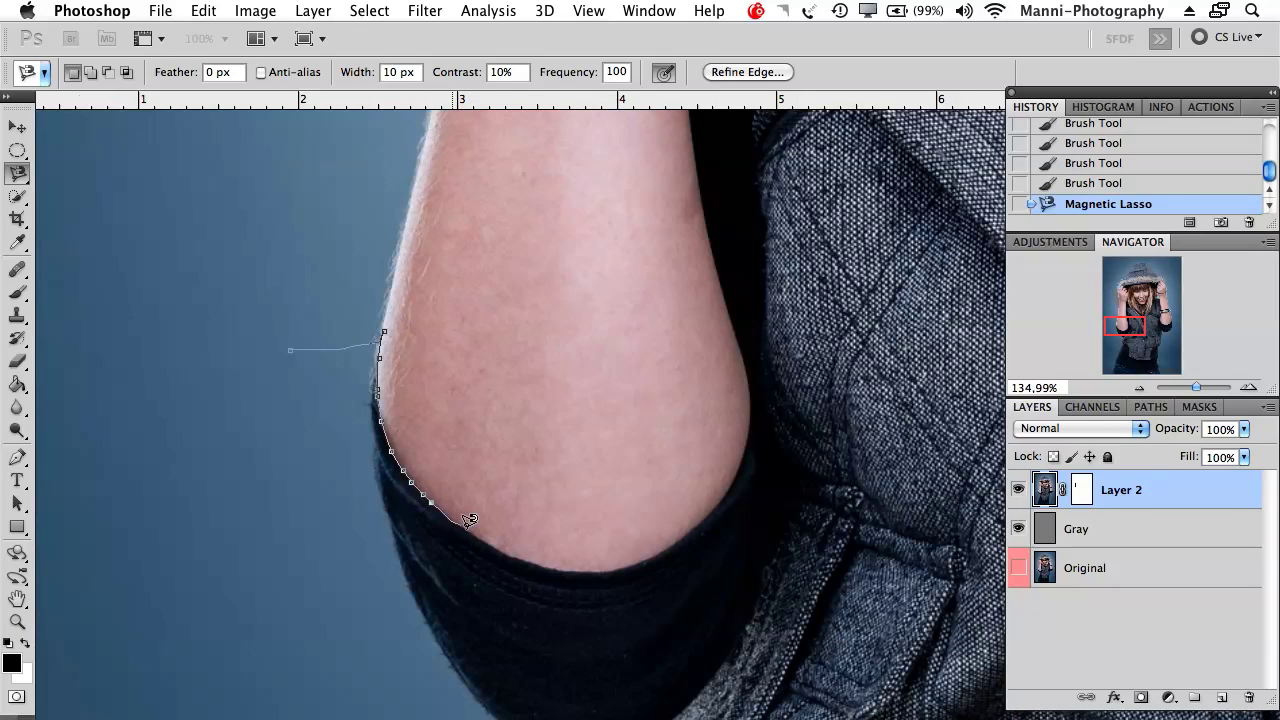
mouse_move(695, 523)
left_mouse_down()
mouse_move(736, 457)
mouse_move(752, 393)
left_mouse_up()
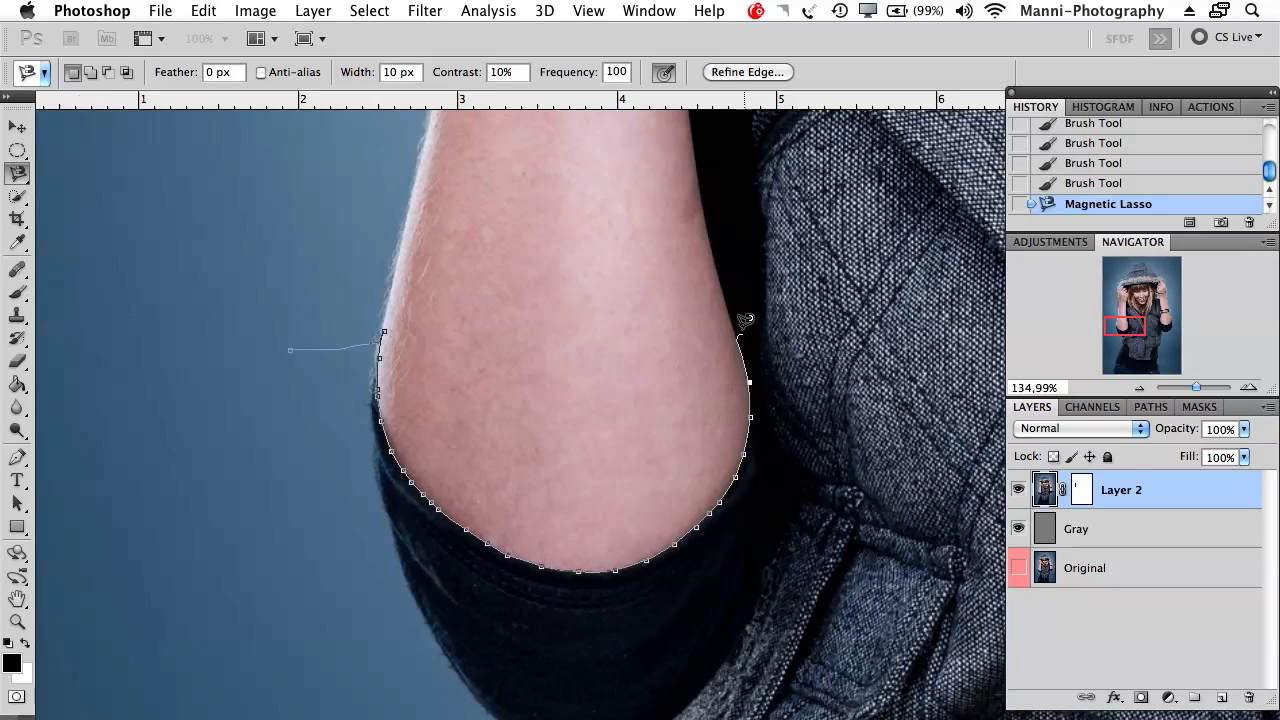
left_click_drag(728, 253, 727, 247)
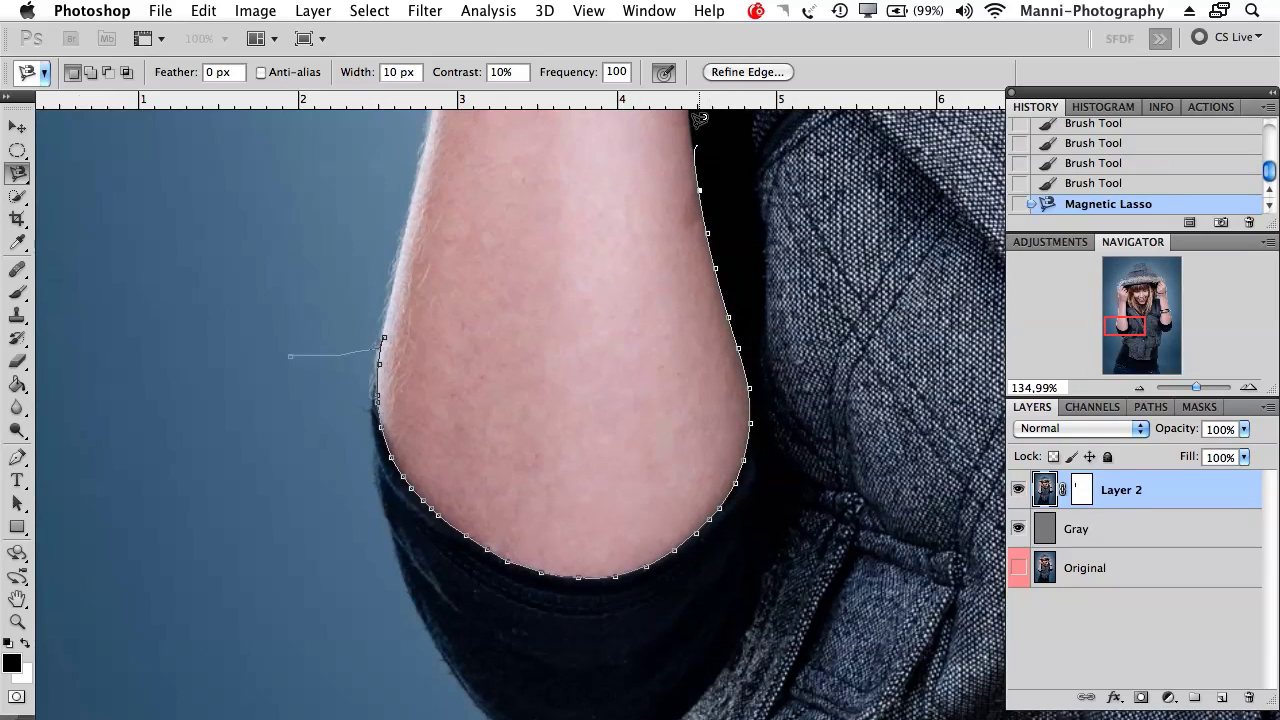
- Continue the Magnetic Lasso outline up the inner forearm edge, bring it back across the skin, and close it near the elbow
mouse_move(686, 403)
left_mouse_down()
mouse_move(680, 534)
mouse_move(700, 500)
mouse_move(686, 294)
left_mouse_up()
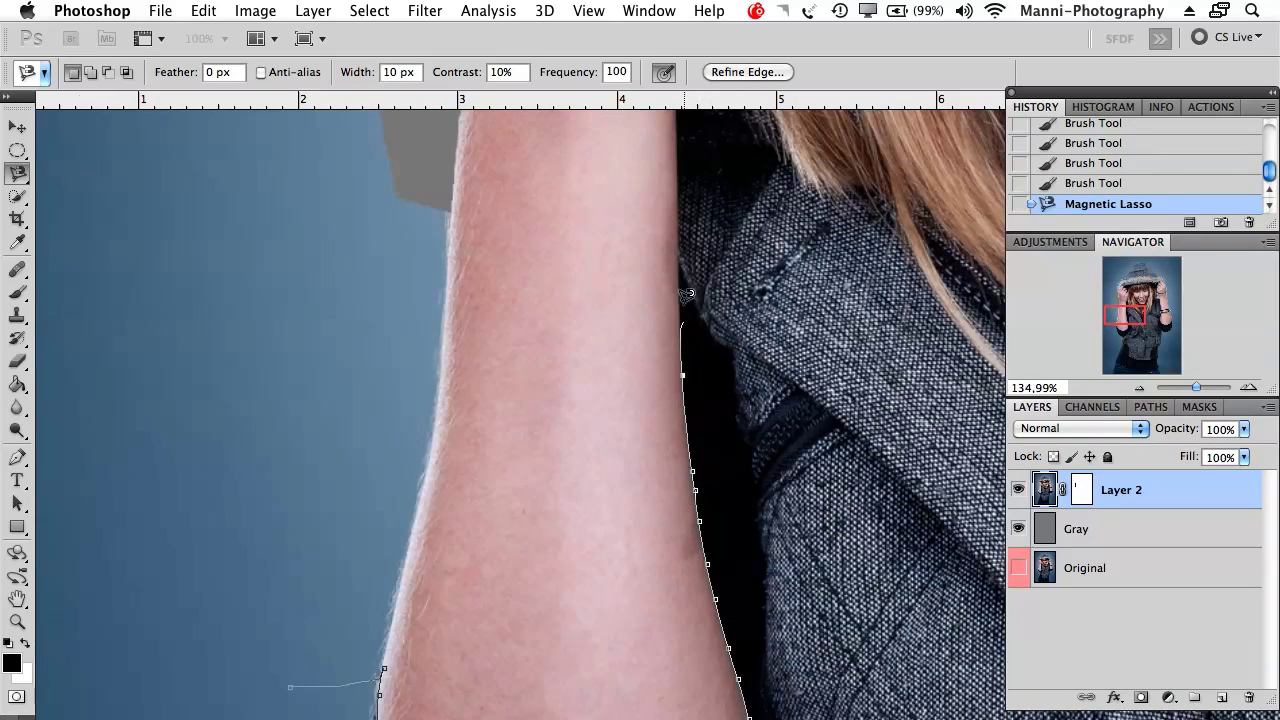
mouse_move(690, 133)
left_mouse_down()
mouse_move(669, 259)
mouse_move(506, 346)
left_mouse_up()
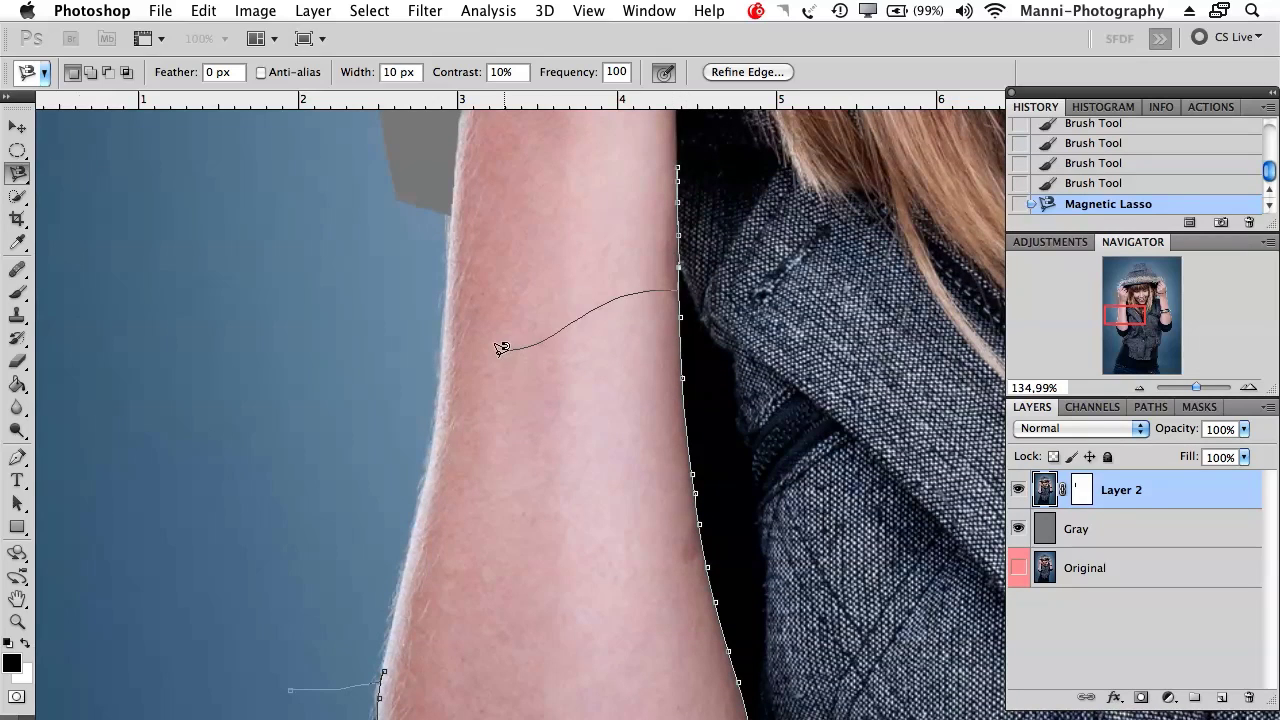
left_click_drag(517, 463, 524, 324)
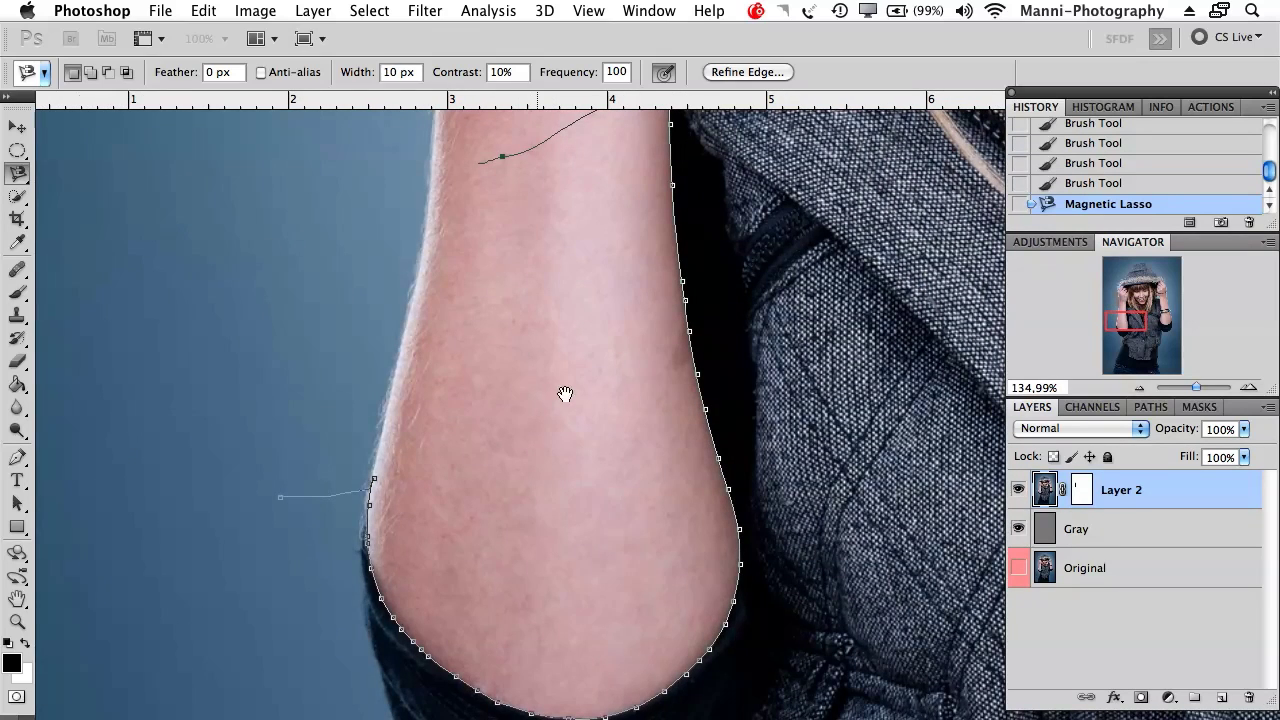
key("space")
left_click_drag(559, 422, 563, 471)
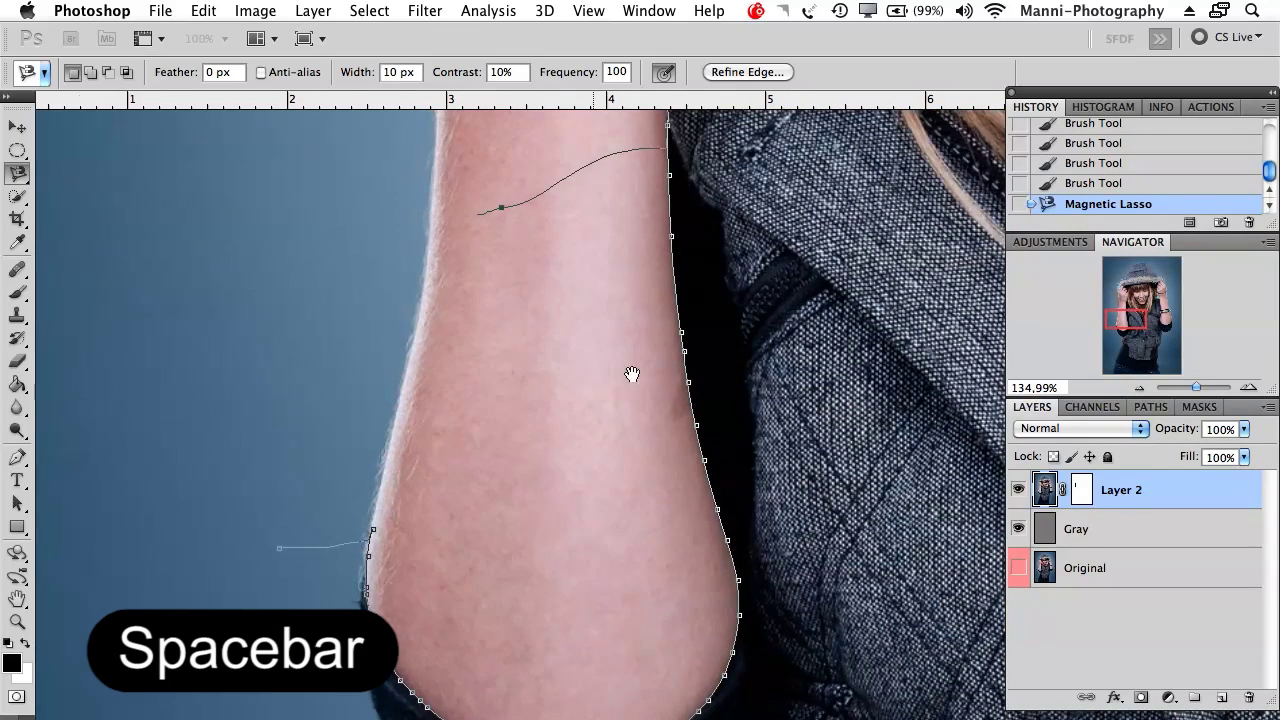
mouse_move(506, 331)
left_mouse_down()
mouse_move(499, 486)
mouse_move(353, 532)
mouse_move(497, 514)
mouse_move(397, 516)
left_mouse_up()
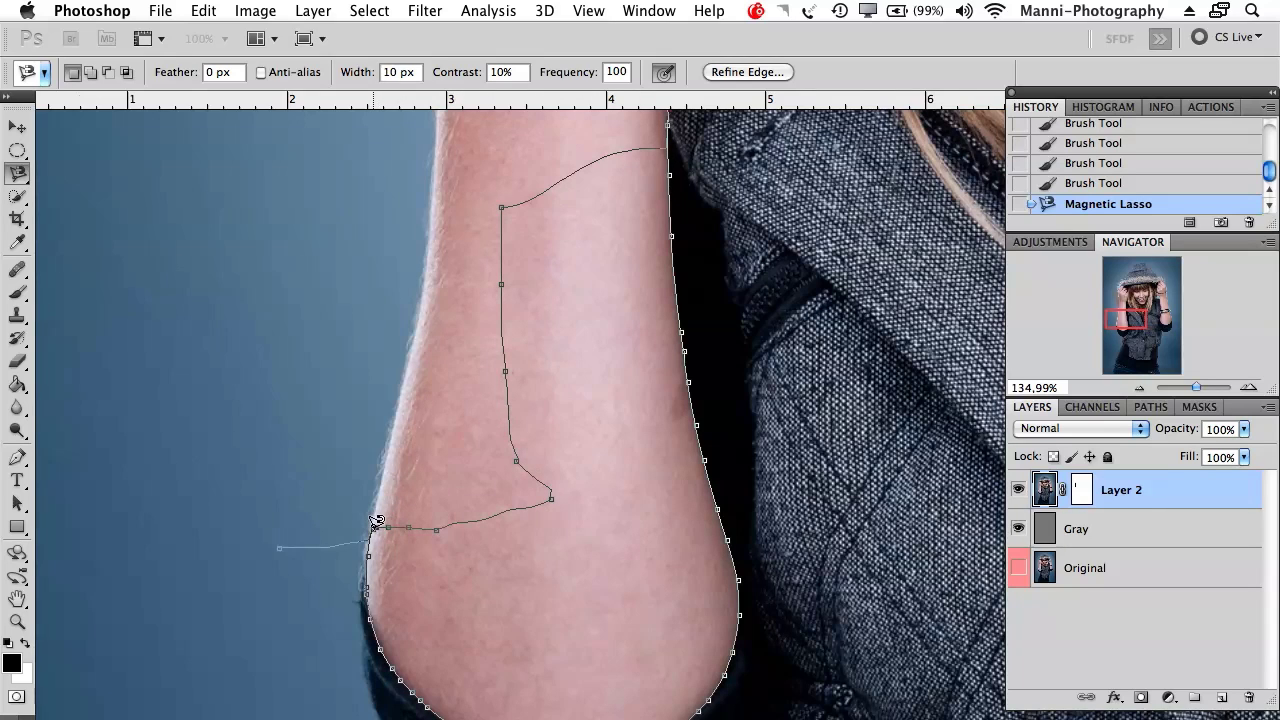
double_click(309, 533)
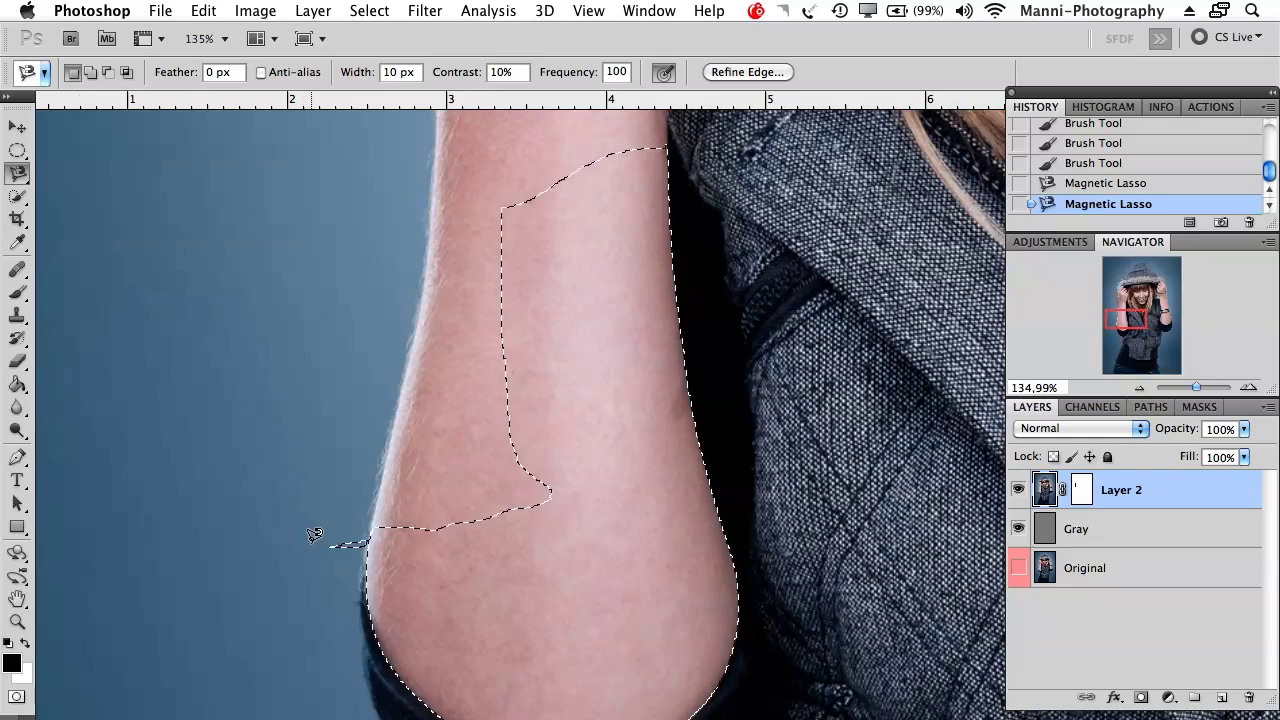
- Target Layer 2's mask and clear the forearm selection
scroll(510, 420, "down", 3)
scroll(510, 420, "right", 3)
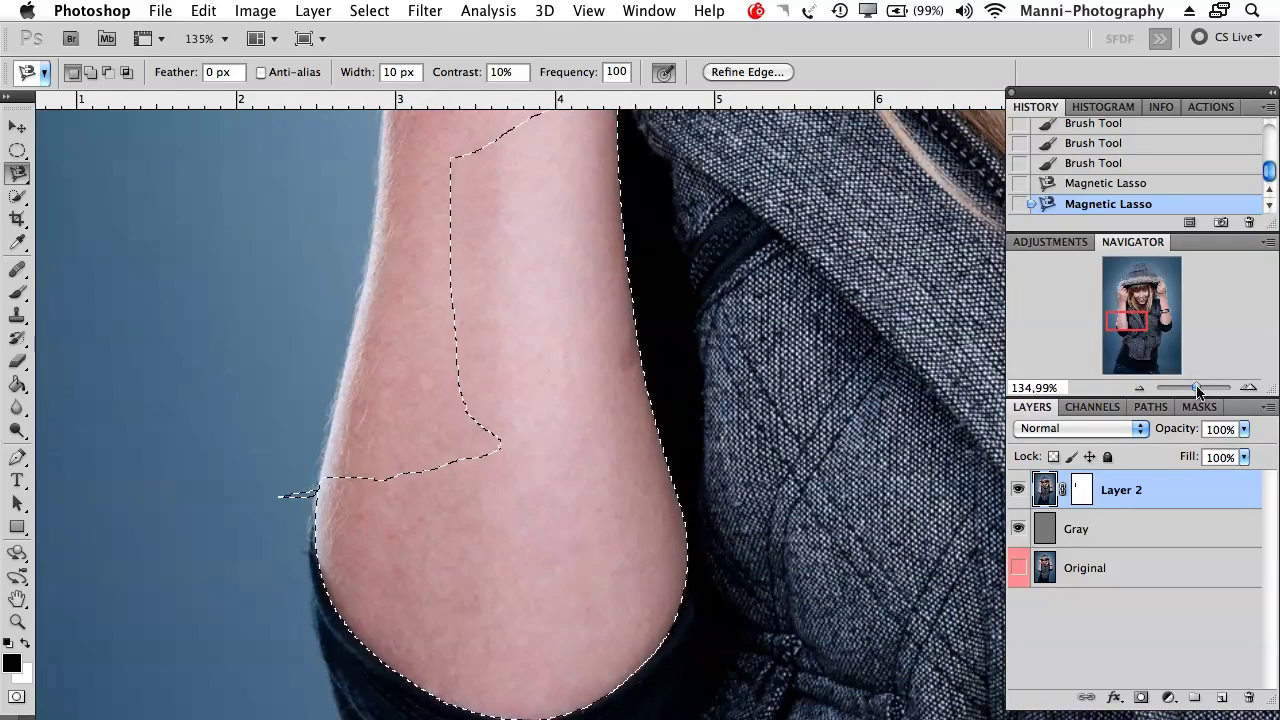
left_click_drag(1196, 388, 1194, 388)
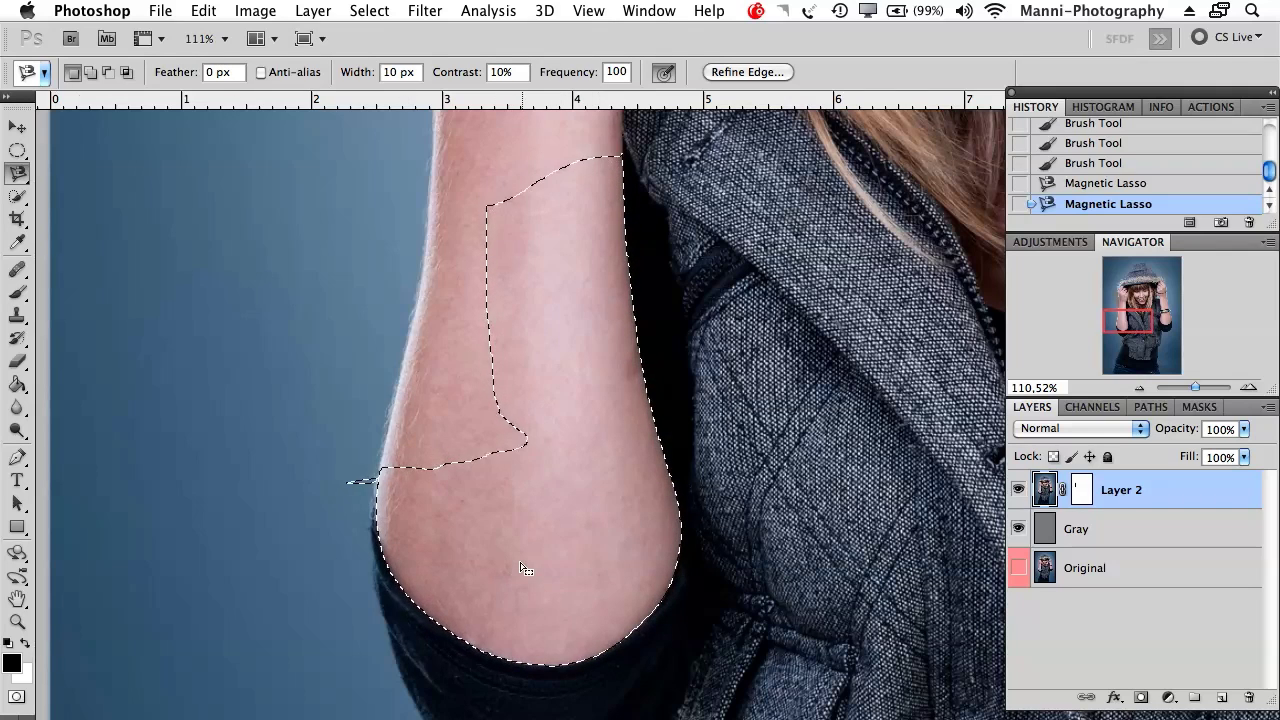
left_click(1082, 490)
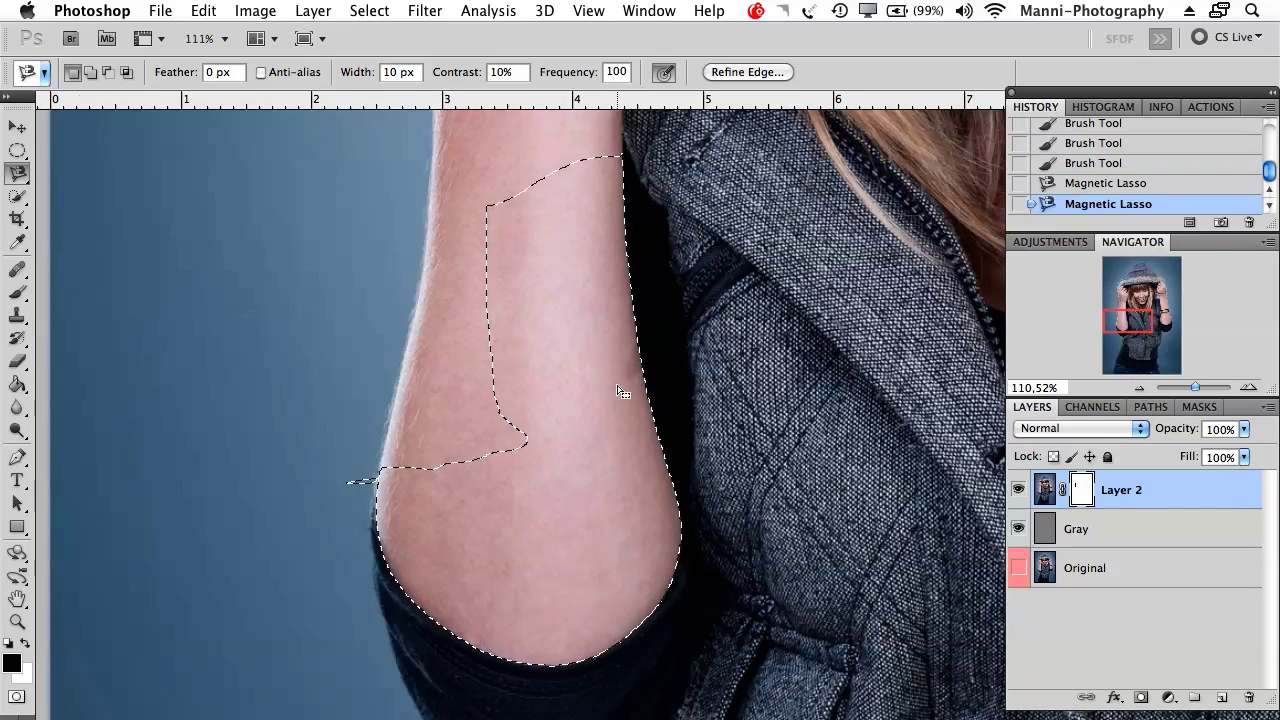
scroll(630, 566, "right", 2)
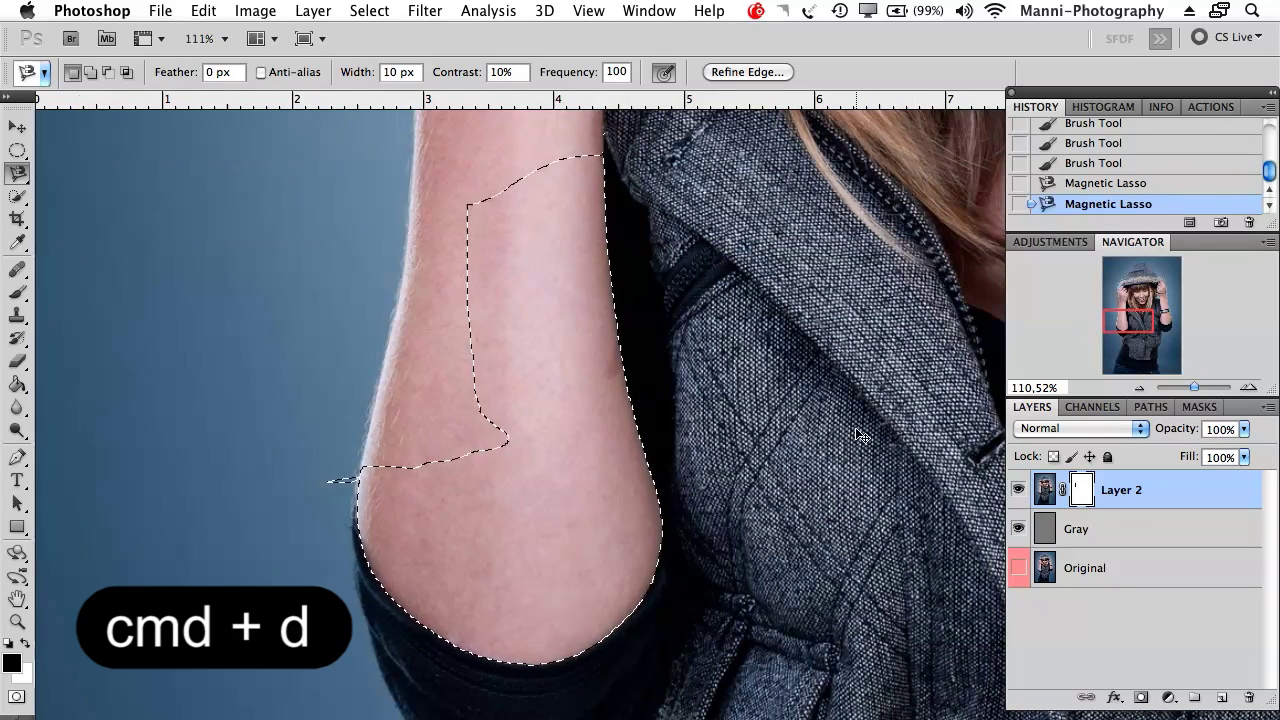
key("super+d")
- Switch to the Quick Selection tool and delete both the Gray layer and the masked Layer 2
left_click_drag(1200, 388, 1183, 388)
scroll(707, 413, "right", 4)
scroll(540, 330, "right", 3)
mouse_move(15, 196)
left_mouse_down()
mouse_move(58, 210)
mouse_move(68, 197)
left_mouse_up()
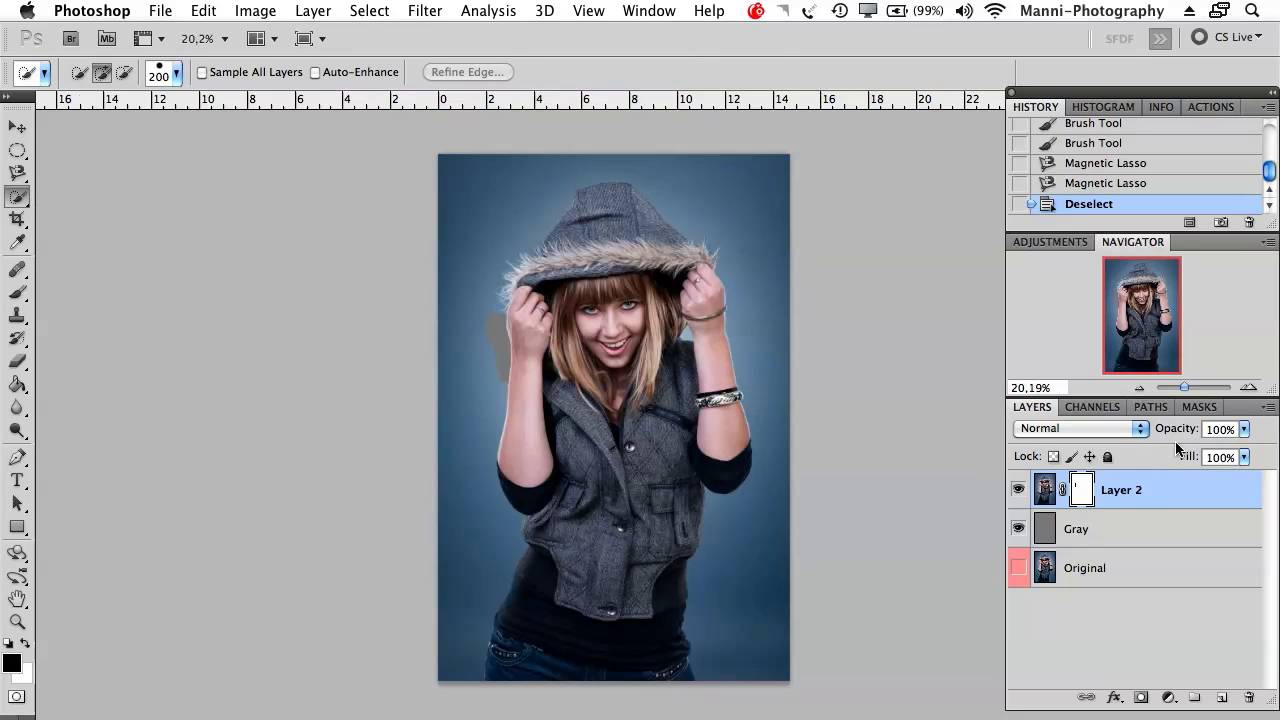
left_click(1163, 541)
key("Delete")
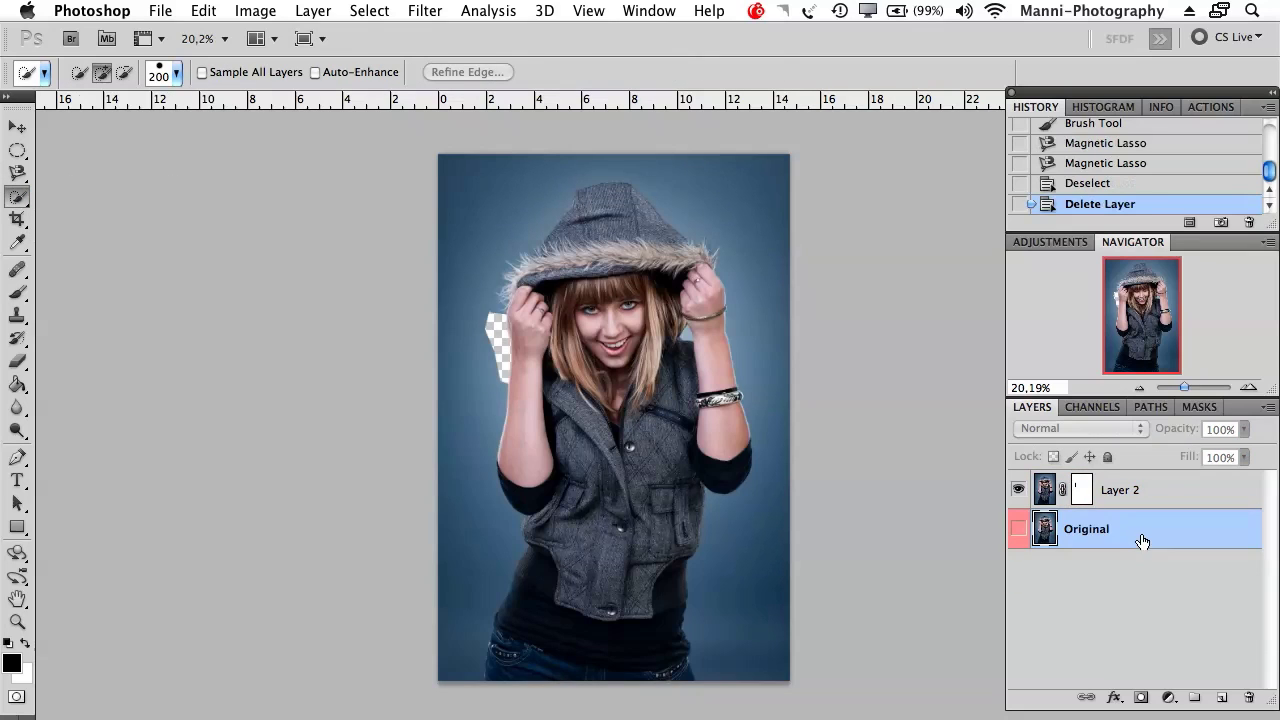
left_click(1076, 497)
key("Delete")
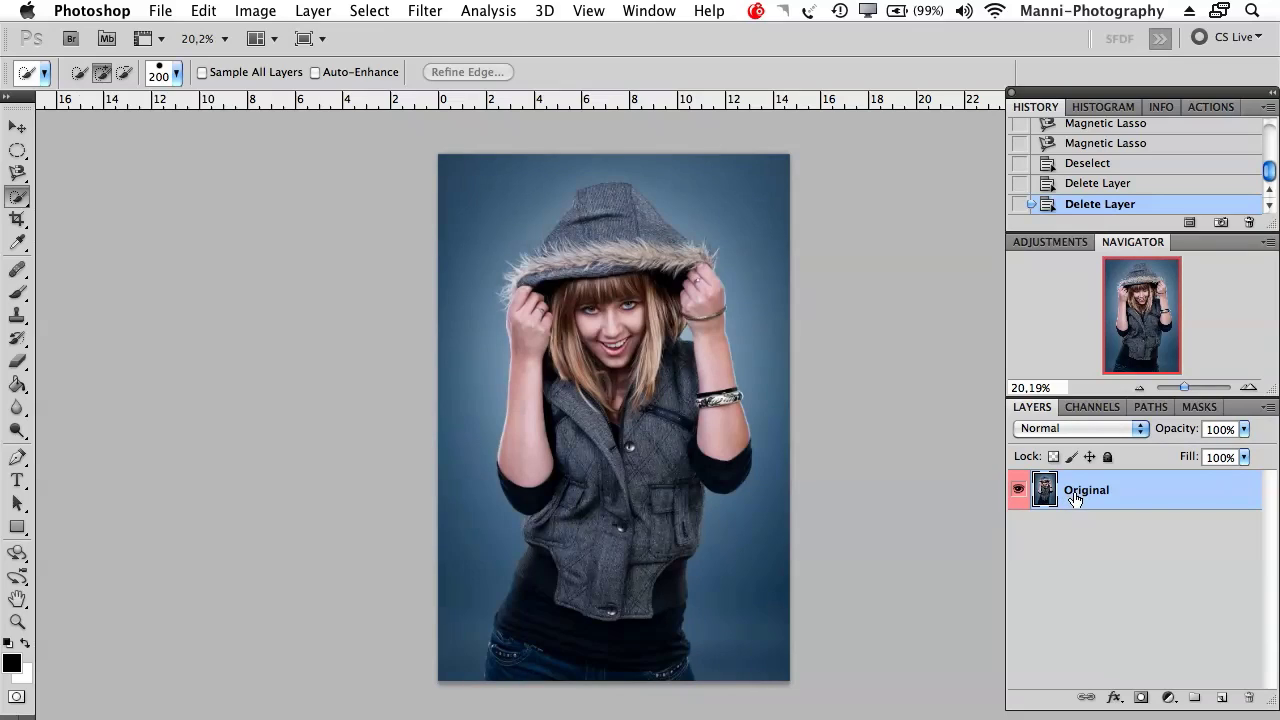
- Duplicate the Original layer and name the copy "Layer 2"
key("super+j")
double_click(1095, 490)
type("Layer 2")
key("Return")
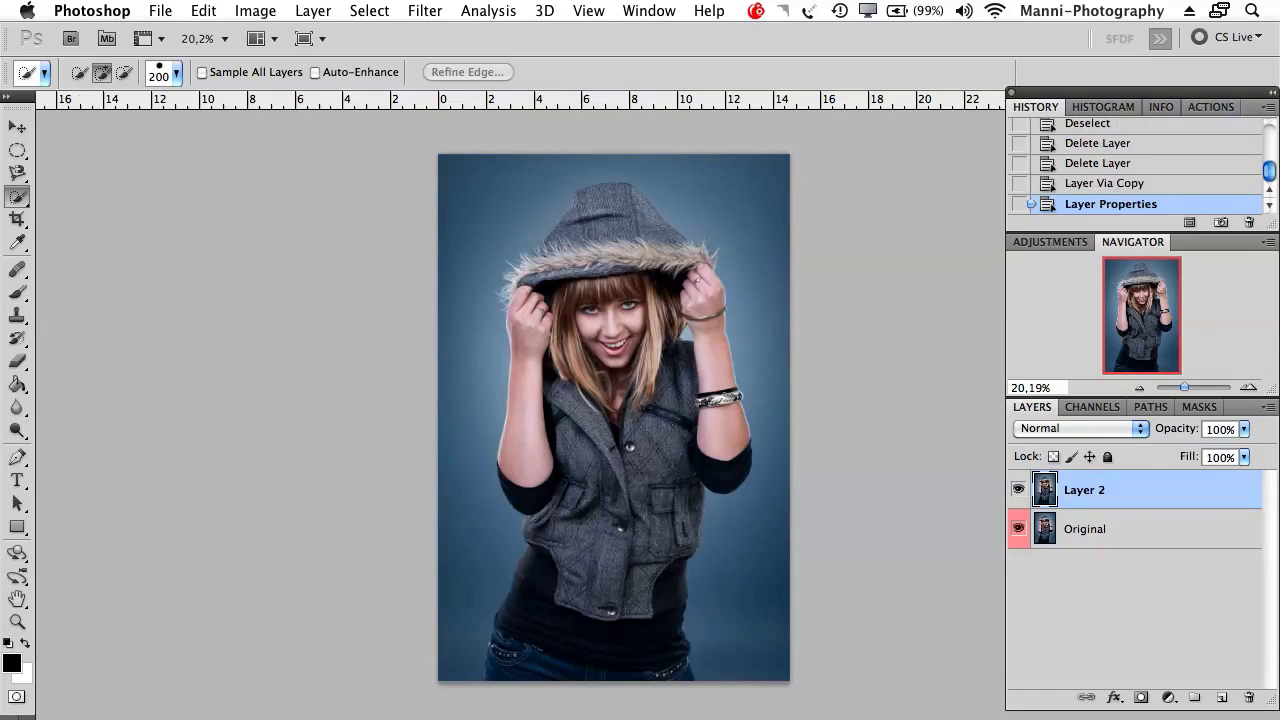
- Choose the Quick Selection tool for working on the whole portrait
left_click_drag(1184, 390, 1191, 388)
left_click_drag(927, 345, 909, 357)
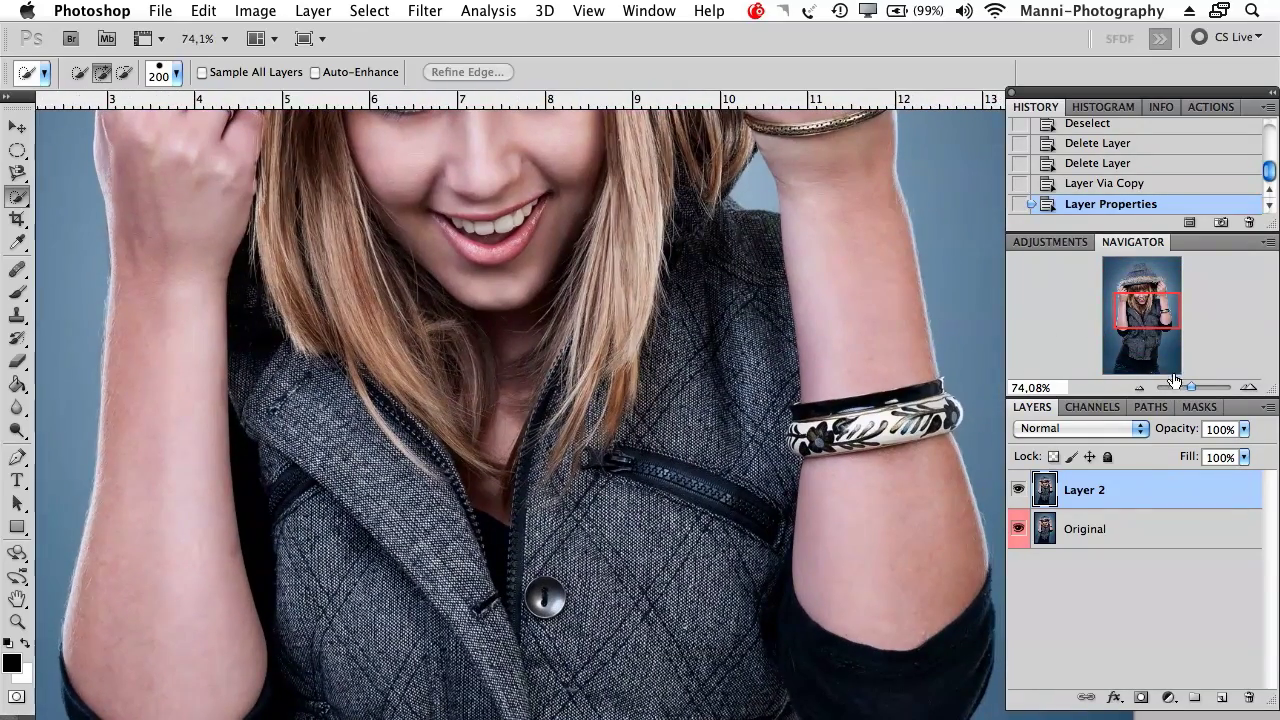
left_click_drag(1190, 392, 1186, 393)
left_click_drag(785, 468, 629, 470)
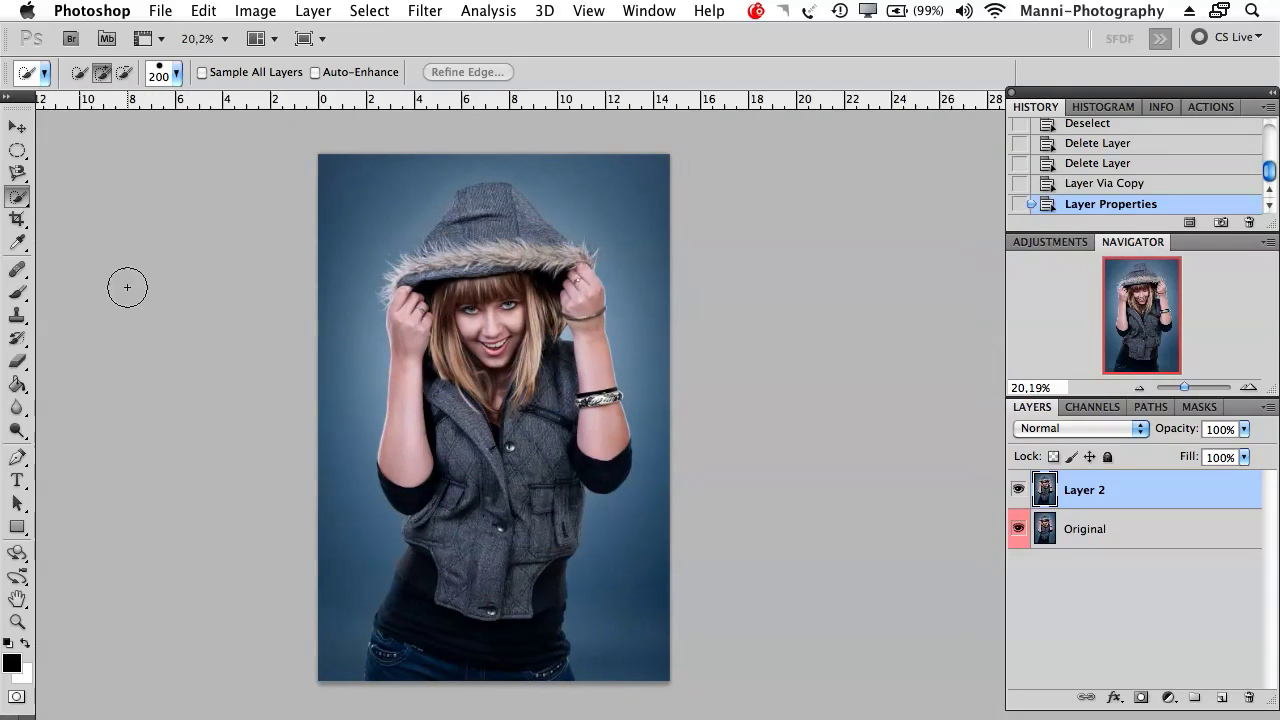
left_click(16, 196)
left_click(83, 199)
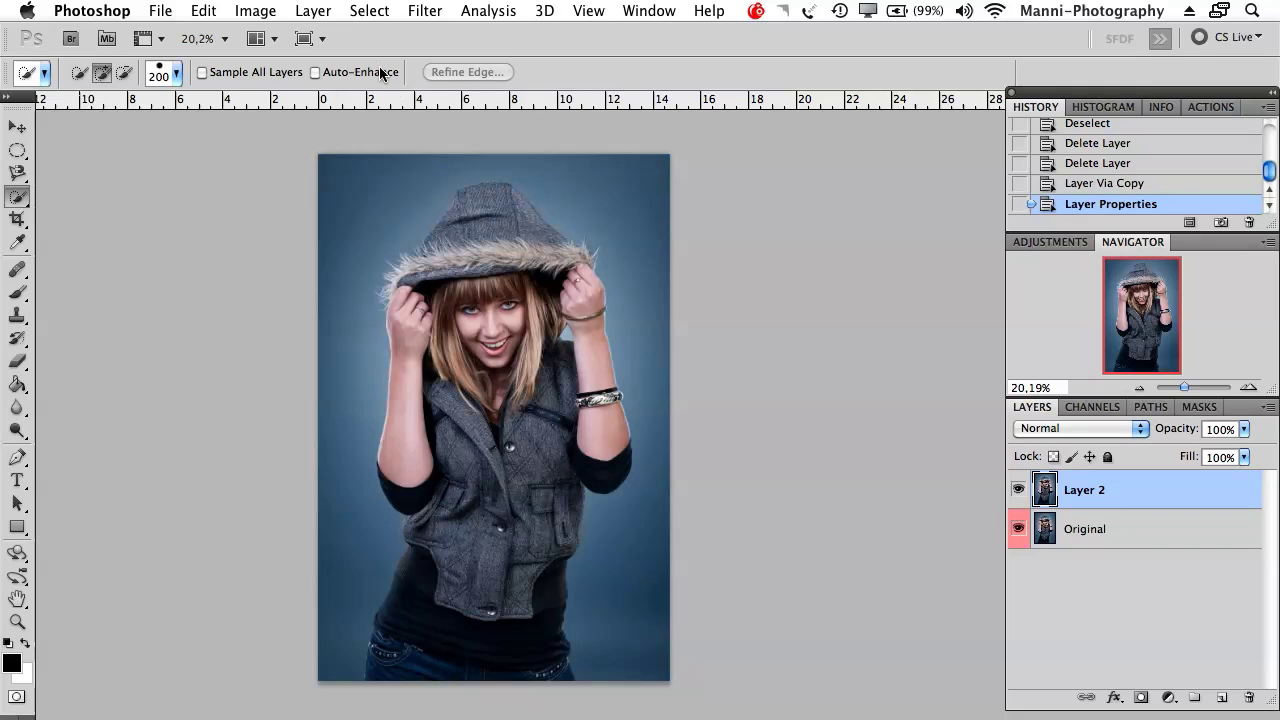
- Start a fresh quick selection over the face, hair and upper vest with the brush size set to 800
left_click(566, 505)
key("ctrl+d")
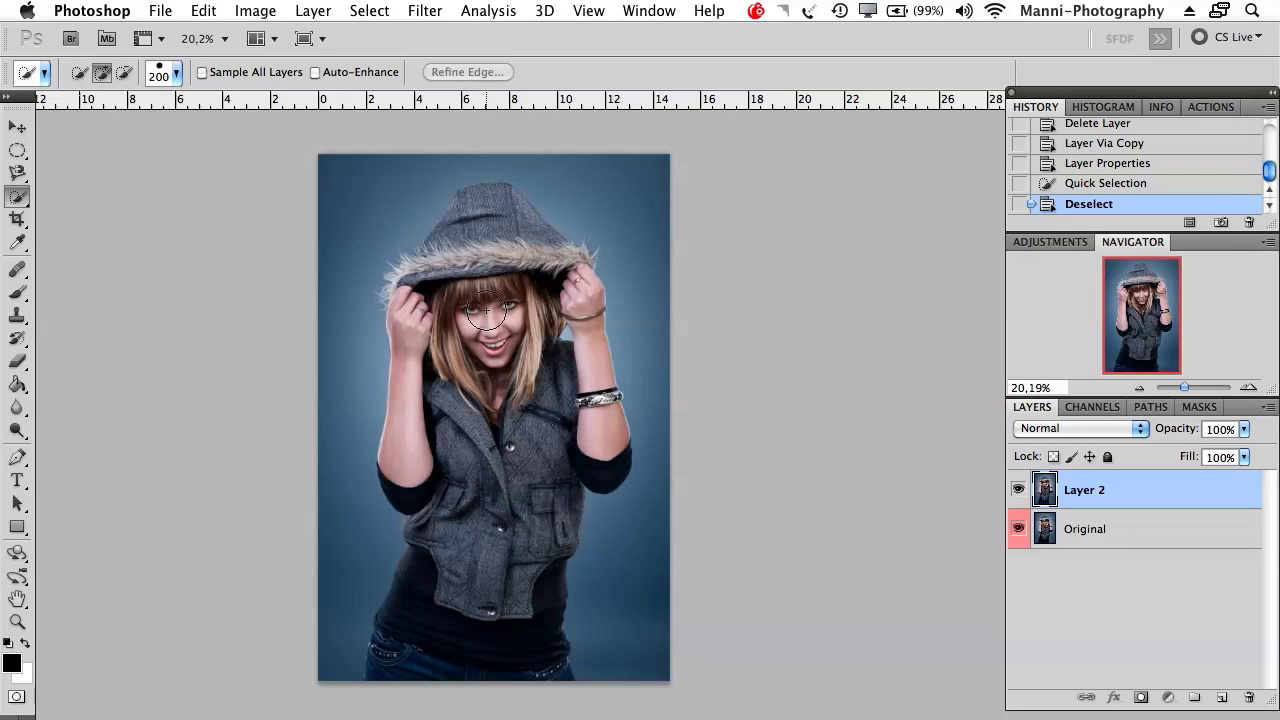
key("bracketright")
key("bracketright")
key("bracketright")
key("bracketright")
key("bracketright")
key("bracketright")
key("bracketright")
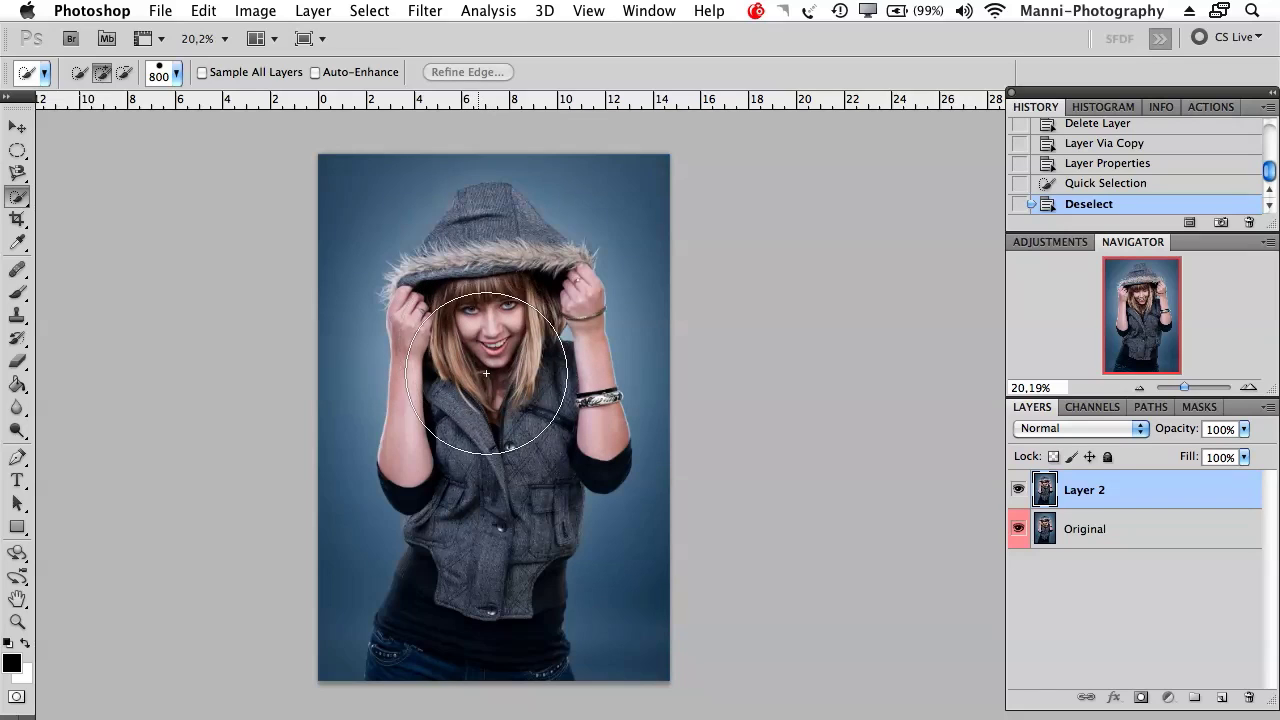
left_click(488, 358)
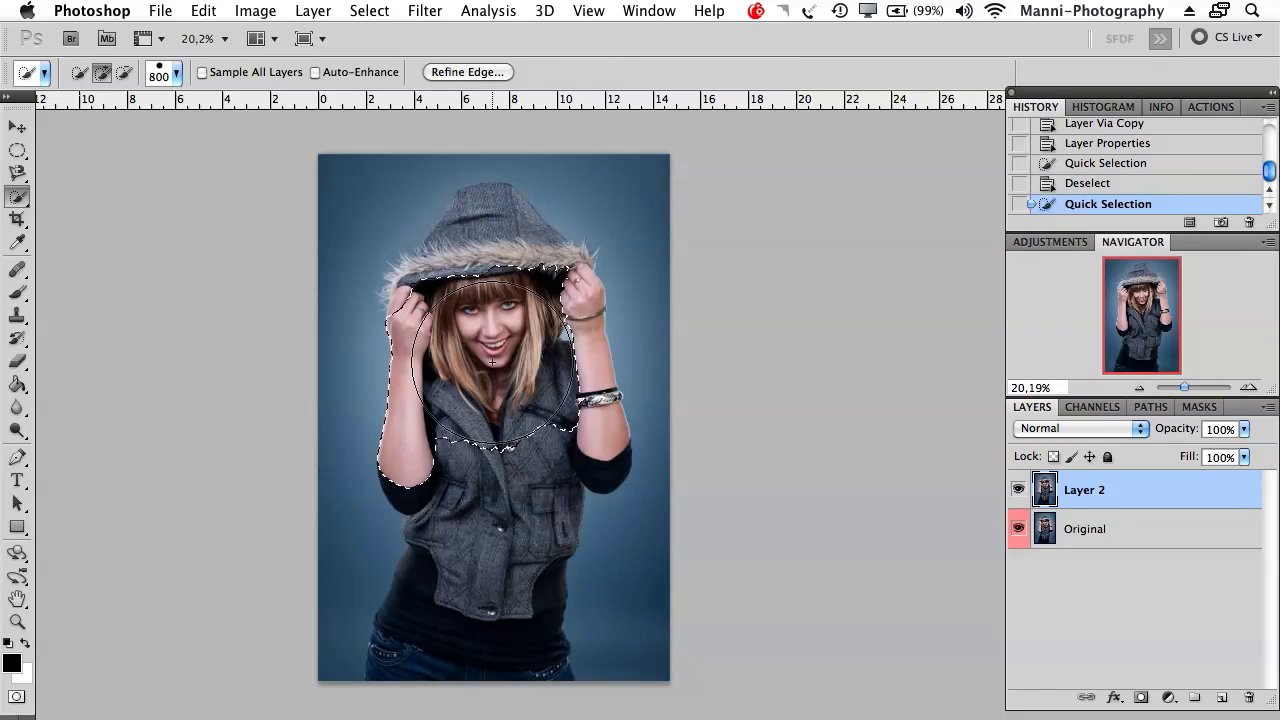
- Set the Quick Selection brush size to 100 and extend the selection over the whole woman, from hood to jeans
key("bracketleft")
key("bracketleft")
key("bracketleft")
key("bracketleft")
key("bracketleft")
key("bracketleft")
key("bracketleft")
key("bracketleft")
key("bracketleft")
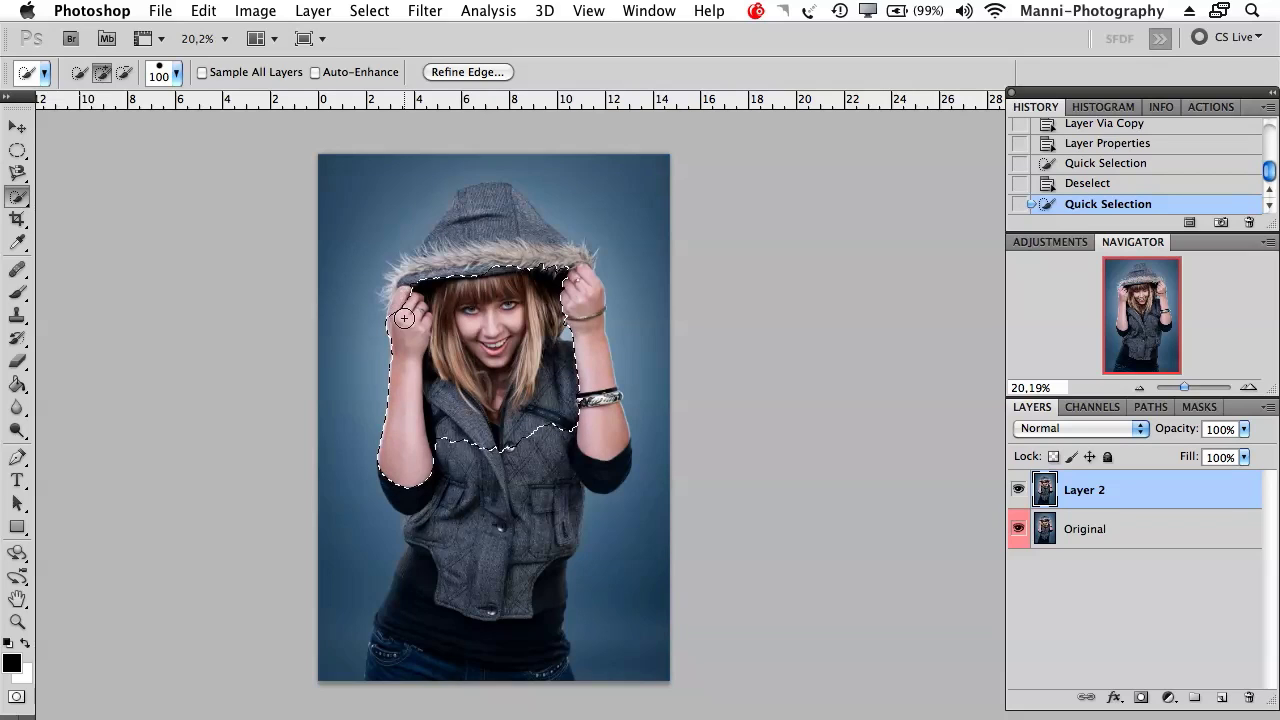
mouse_move(432, 266)
left_mouse_down()
mouse_move(465, 205)
mouse_move(505, 198)
mouse_move(552, 285)
mouse_move(585, 300)
mouse_move(610, 440)
mouse_move(546, 487)
mouse_move(575, 550)
mouse_move(477, 660)
mouse_move(417, 672)
mouse_move(415, 604)
mouse_move(485, 417)
left_mouse_up()
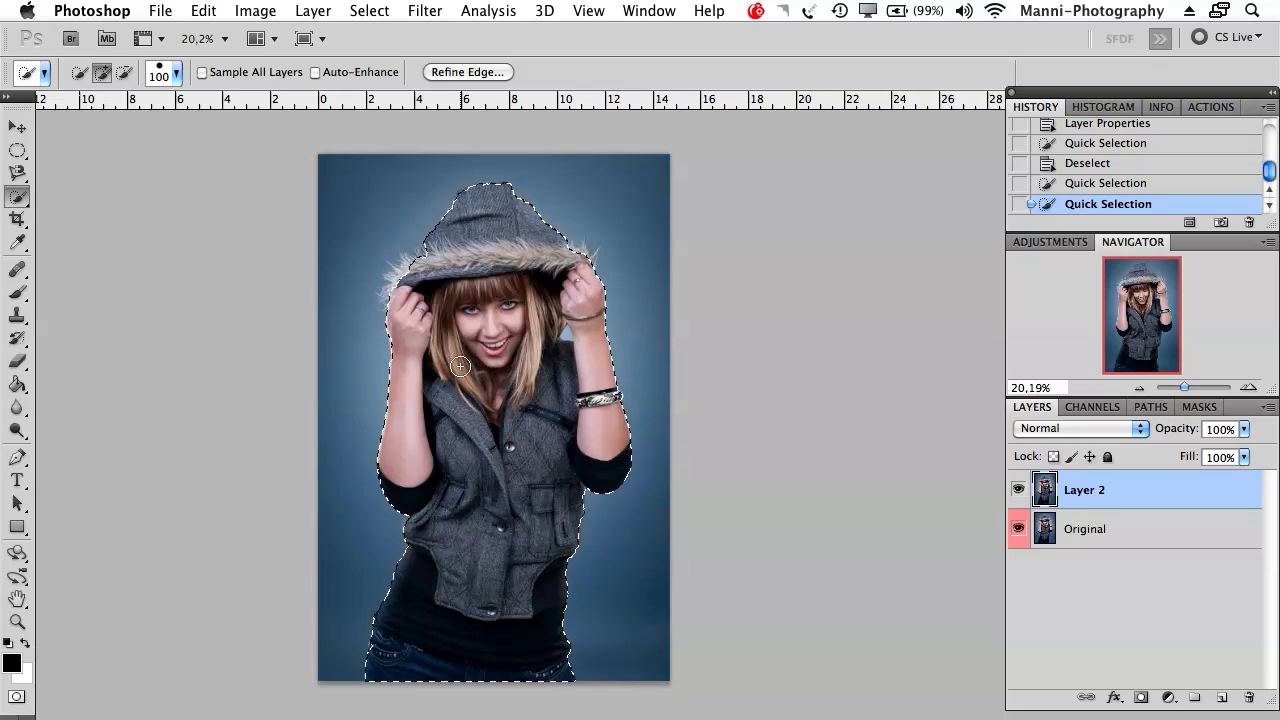
left_click(439, 245)
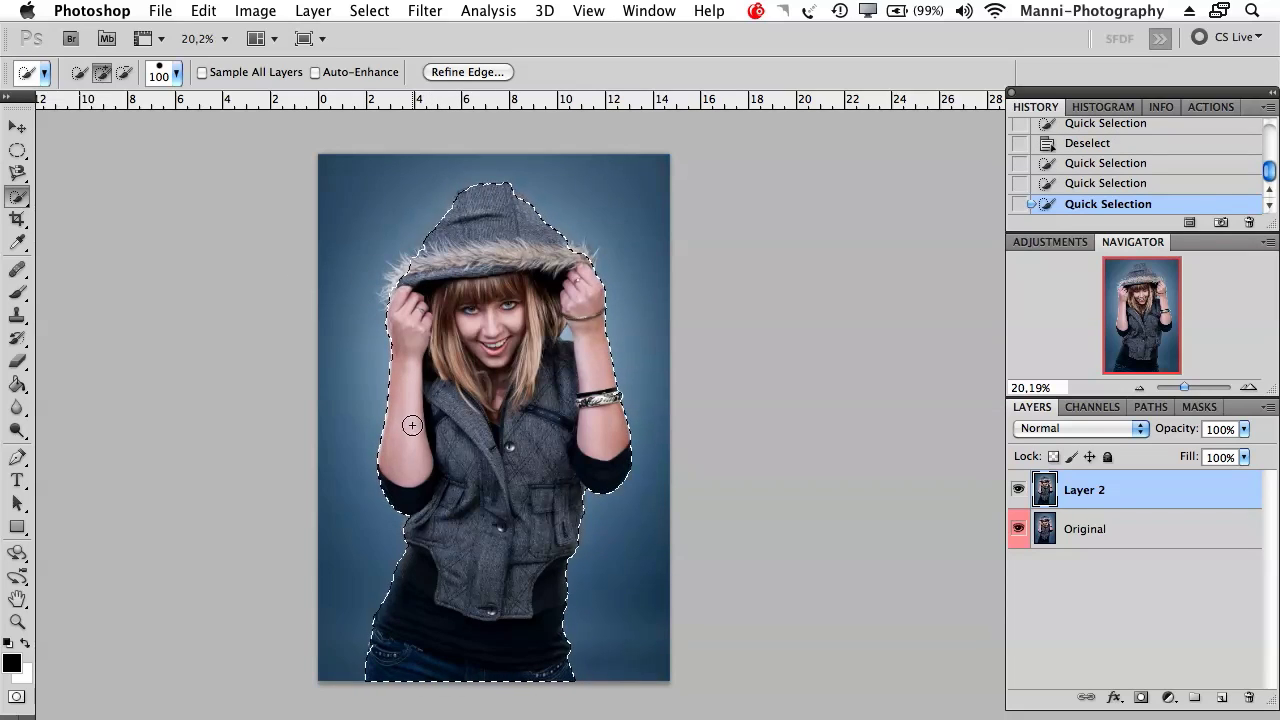
- Try subtracting the blue background from a selection spread over the whole image, and clear the selection
left_click_drag(405, 305, 433, 318)
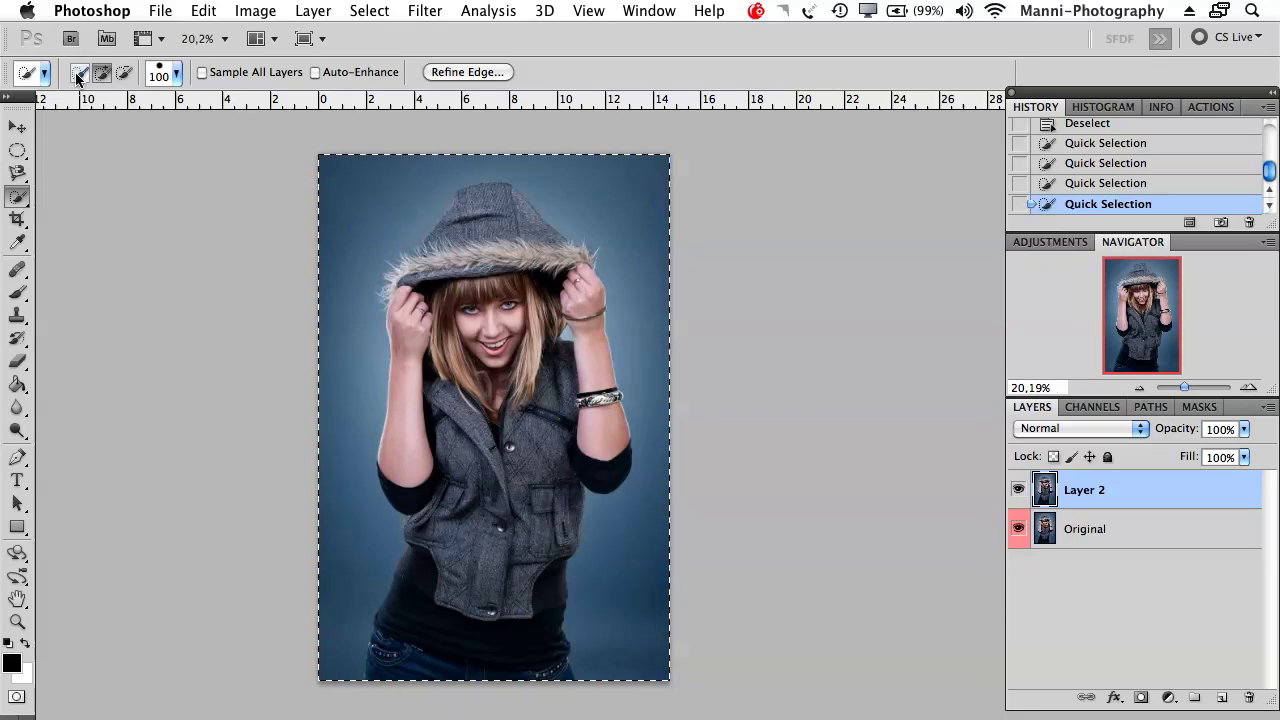
left_click(124, 72)
mouse_move(326, 149)
left_mouse_down()
mouse_move(330, 168)
mouse_move(363, 178)
mouse_move(407, 288)
left_mouse_up()
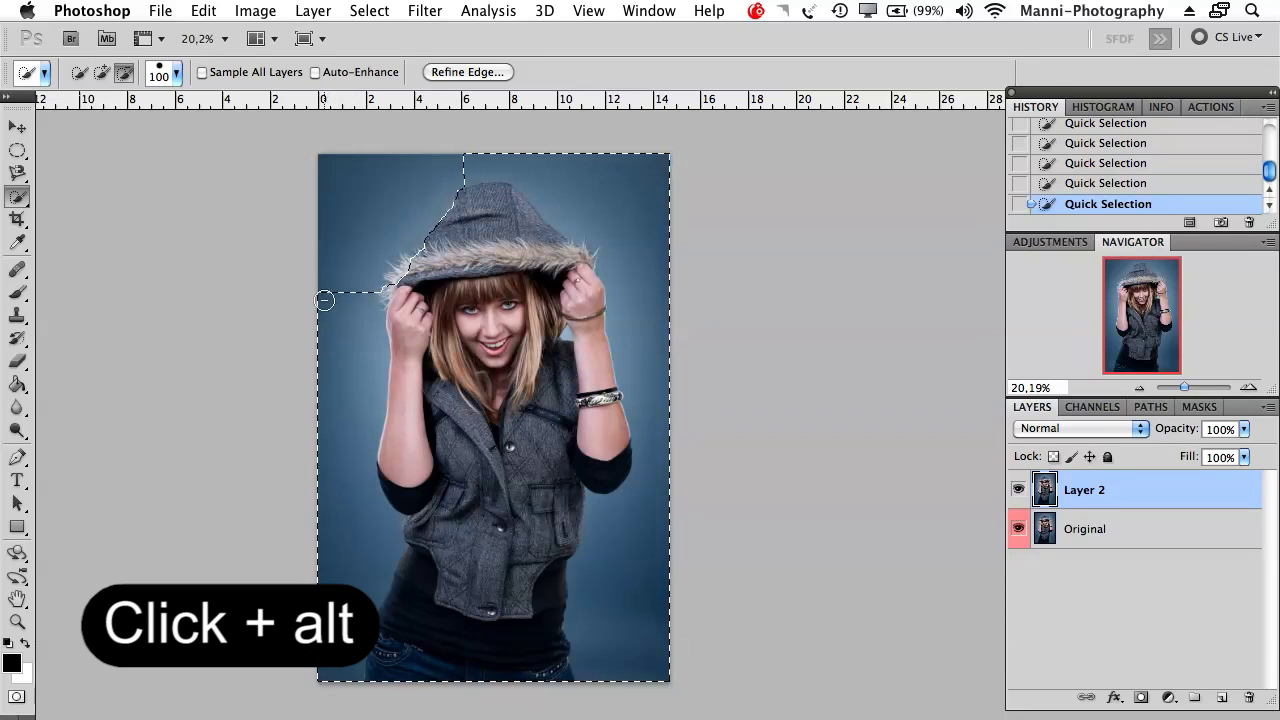
mouse_move(347, 306)
left_mouse_down()
mouse_move(372, 370)
mouse_move(375, 523)
mouse_move(337, 401)
mouse_move(428, 191)
mouse_move(657, 197)
mouse_move(657, 394)
mouse_move(623, 620)
mouse_move(602, 542)
left_mouse_up()
key("super+d")
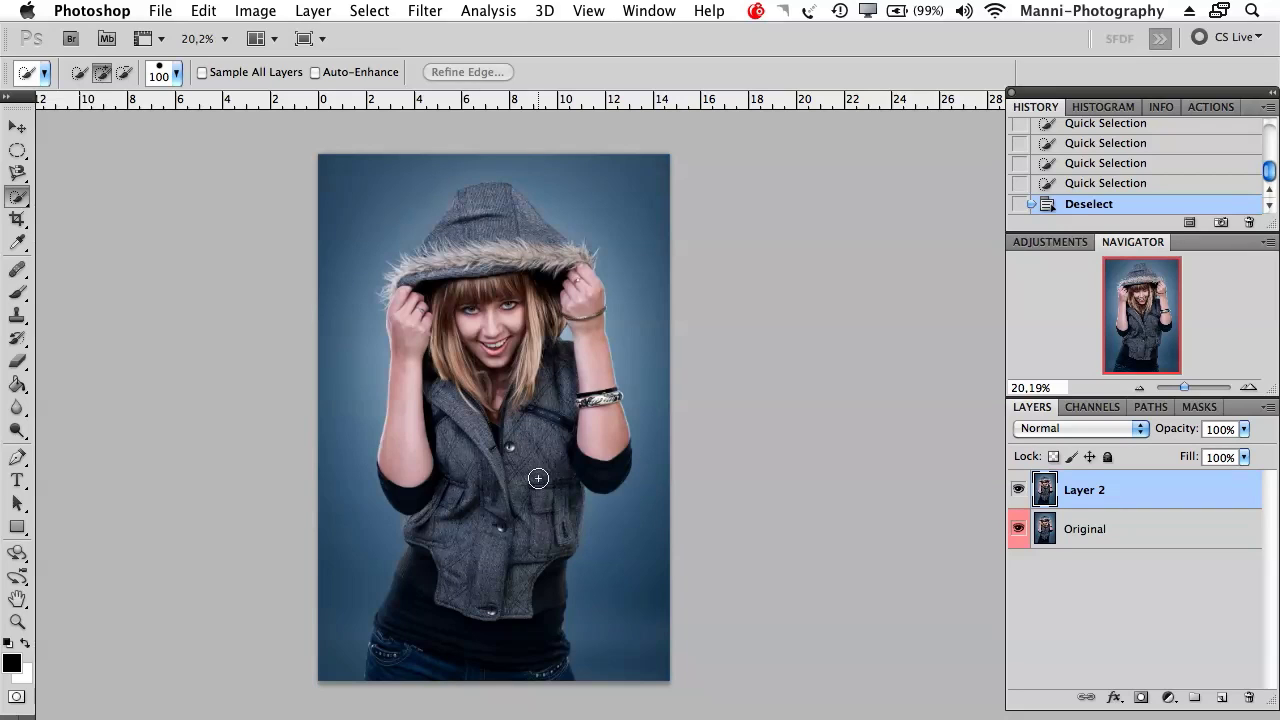
- Select both bare forearms and hands with the Quick Selection brush reduced to size 60
key("bracketright")
left_click_drag(404, 413, 404, 413)
key("bracketleft")
key("bracketleft")
left_click_drag(583, 288, 576, 294)
left_click_drag(603, 419, 583, 432)
mouse_move(18, 172)
left_mouse_down()
mouse_move(91, 190)
mouse_move(95, 212)
mouse_move(112, 181)
mouse_move(18, 182)
mouse_move(21, 197)
left_mouse_up()
mouse_move(21, 197)
left_mouse_down()
mouse_move(90, 217)
mouse_move(143, 197)
left_mouse_up()
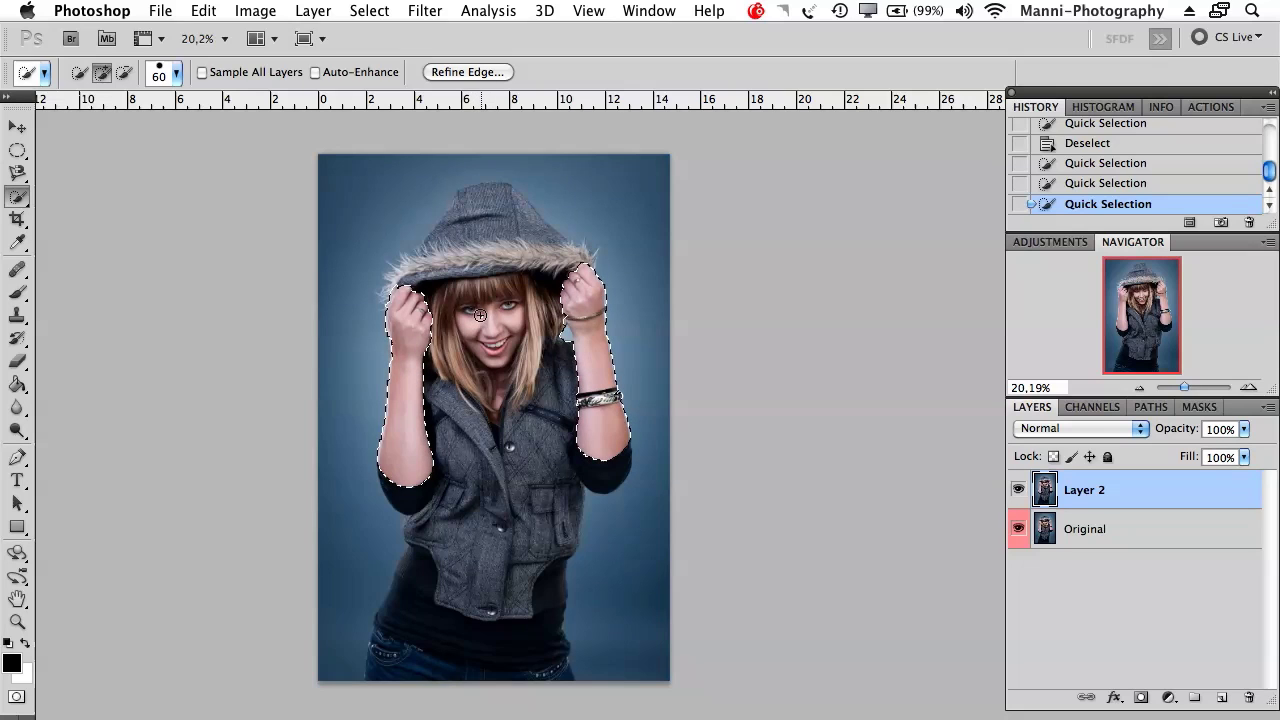
- Add the face and hair to the arm selection and touch up its edge beside the hair
left_click_drag(484, 318, 493, 357)
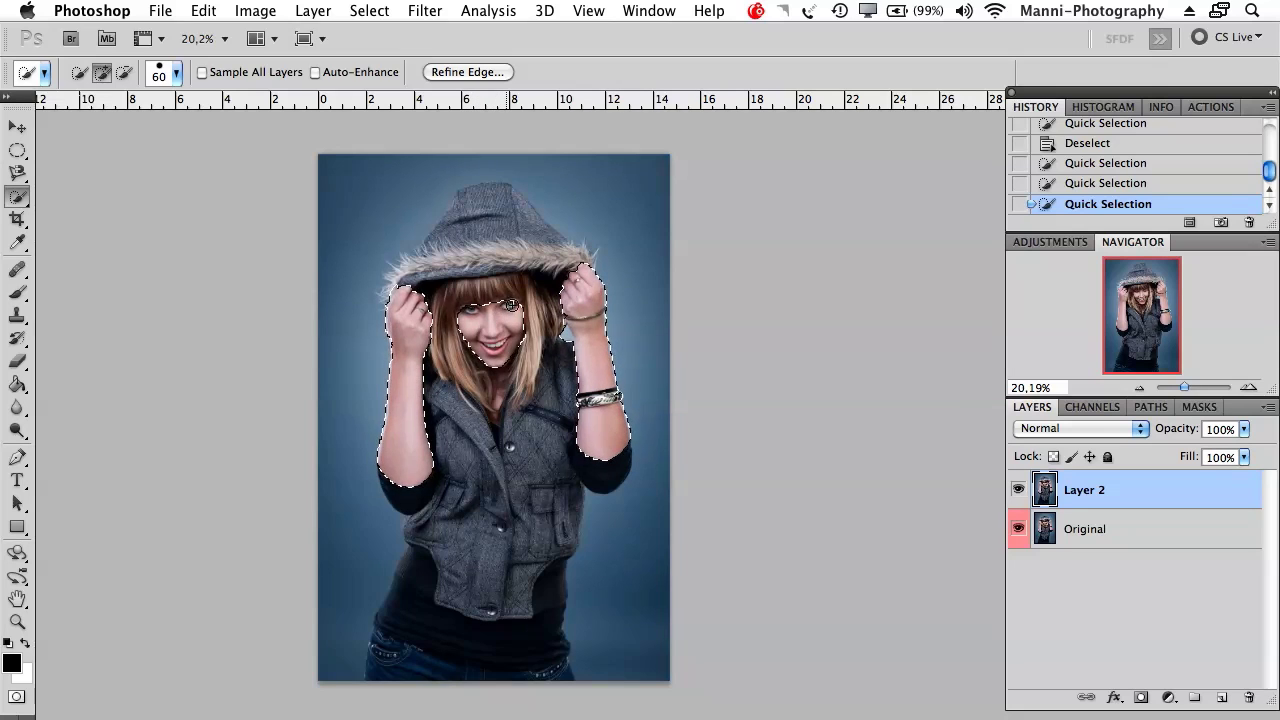
left_click(472, 296)
mouse_move(465, 294)
left_mouse_down()
mouse_move(448, 347)
mouse_move(478, 379)
left_mouse_up()
left_click_drag(538, 291, 444, 268)
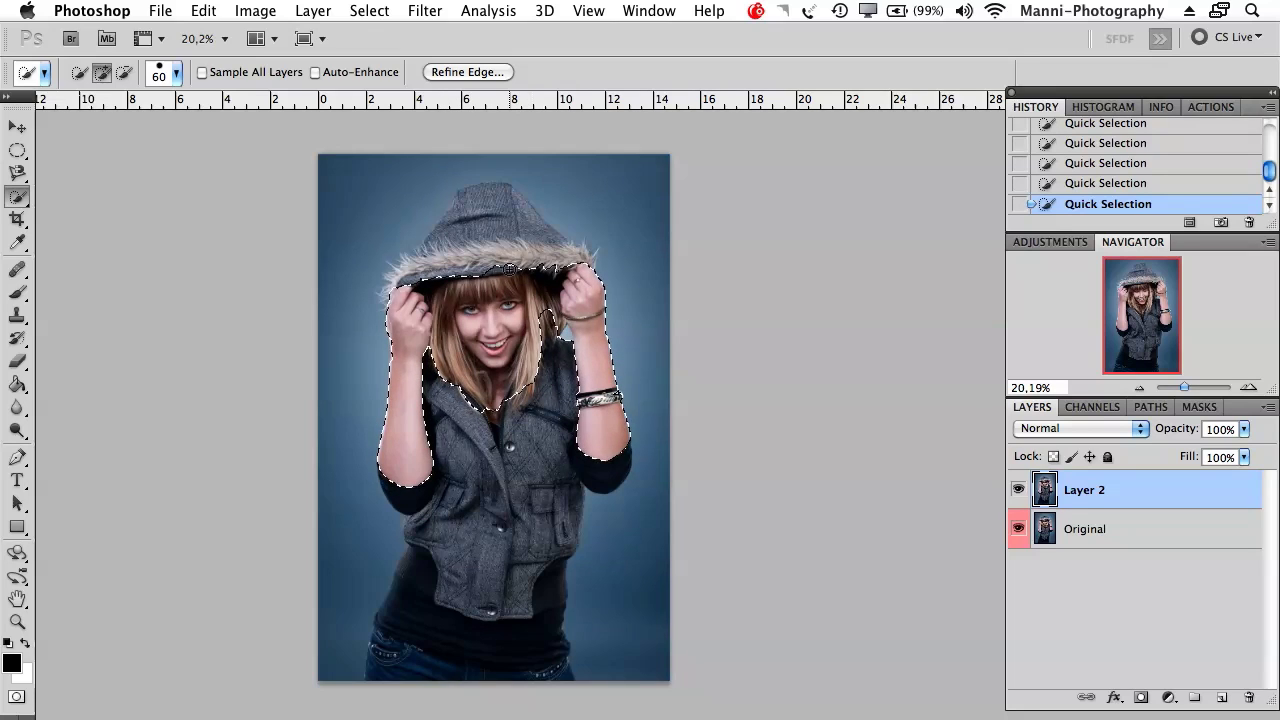
key("alt")
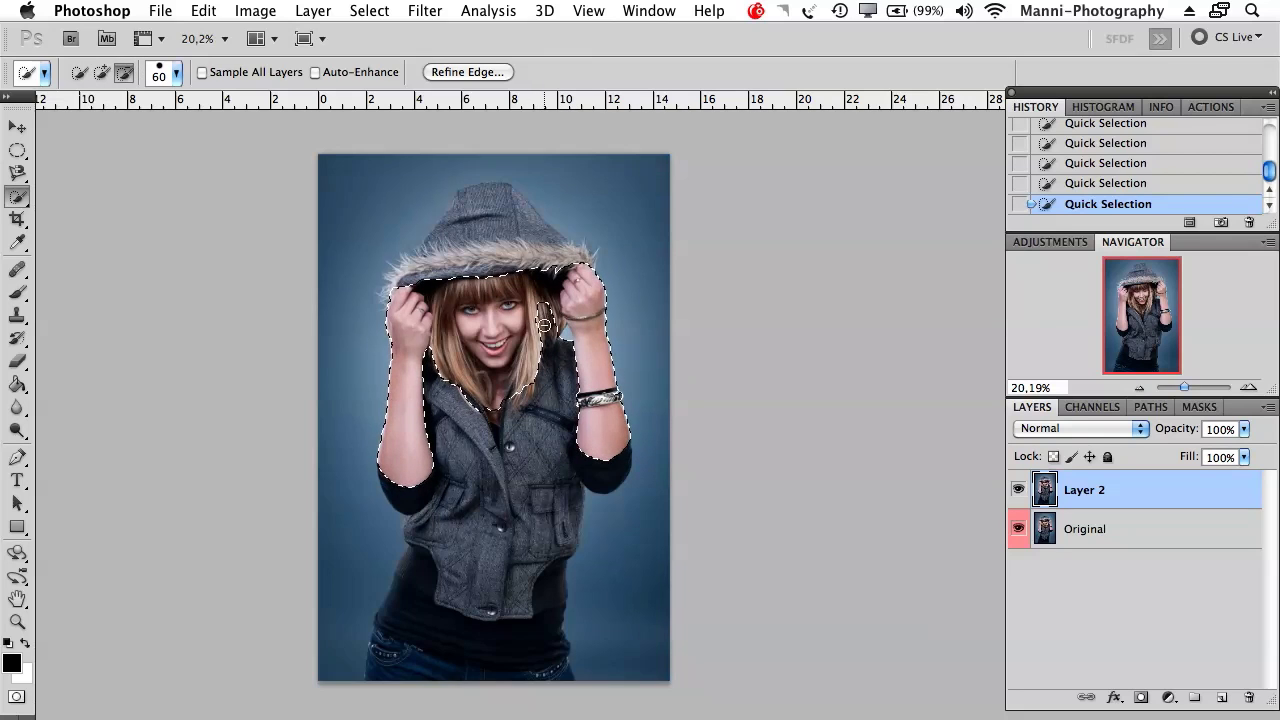
key("alt")
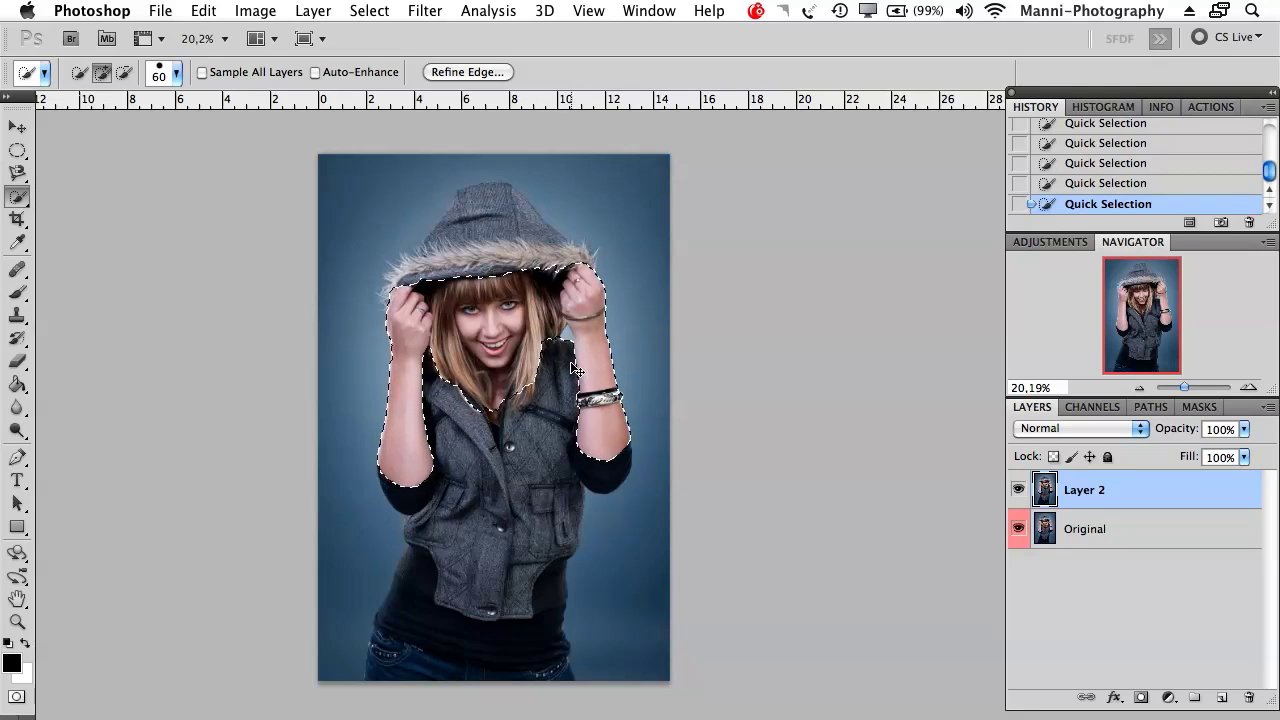
- Clear the selection and select the face and hair anew with the Quick Selection brush size set to 200
key("super+d")
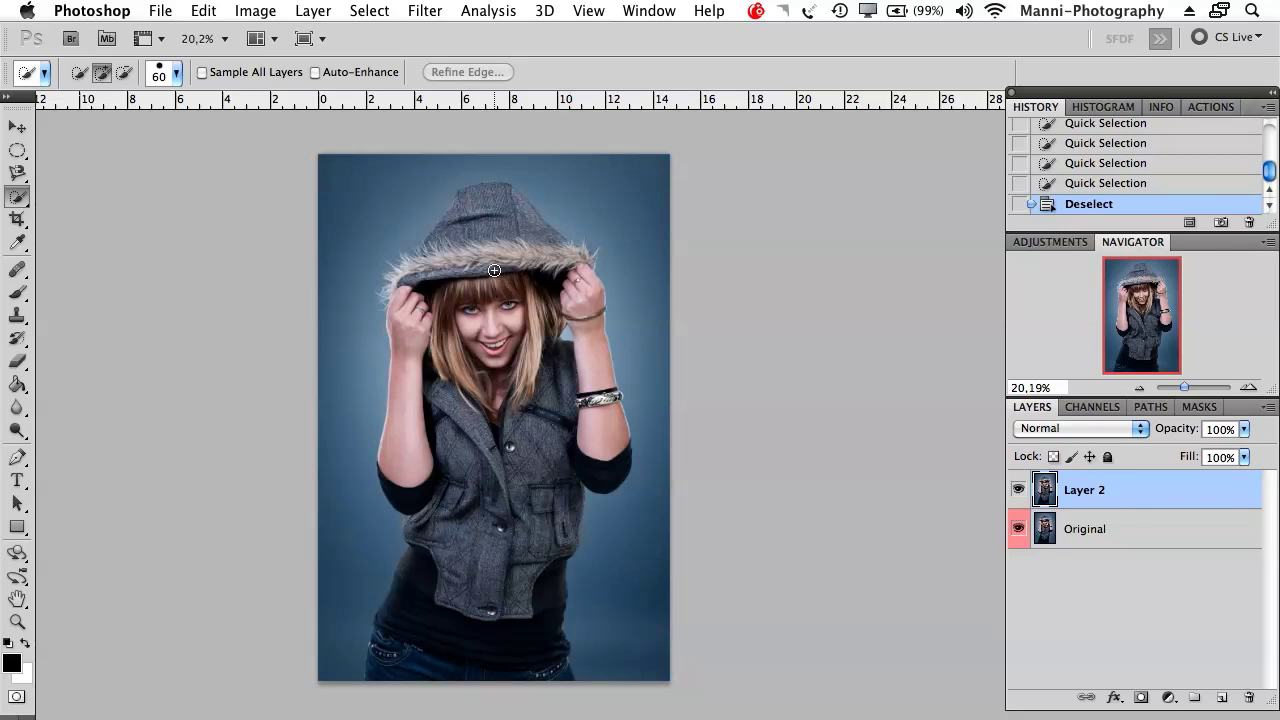
key("bracketright")
key("bracketright")
key("bracketright")
key("bracketright")
key("bracketright")
key("bracketright")
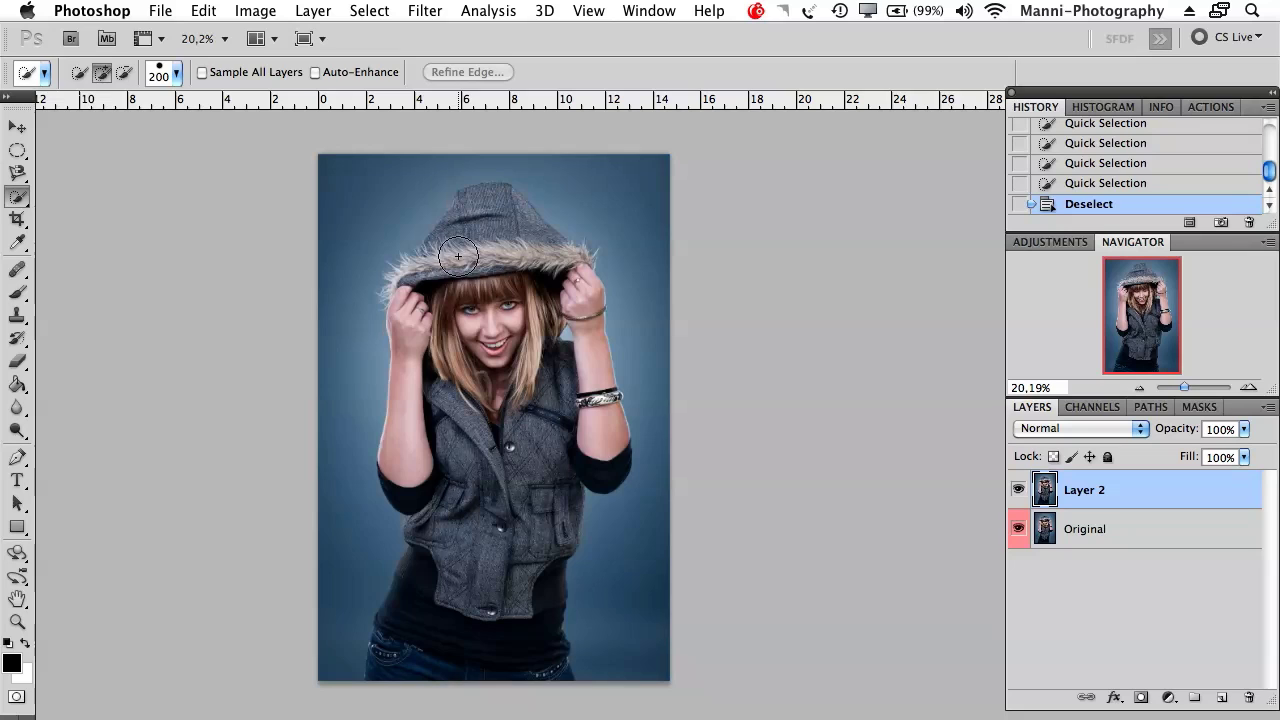
left_click_drag(491, 314, 508, 303)
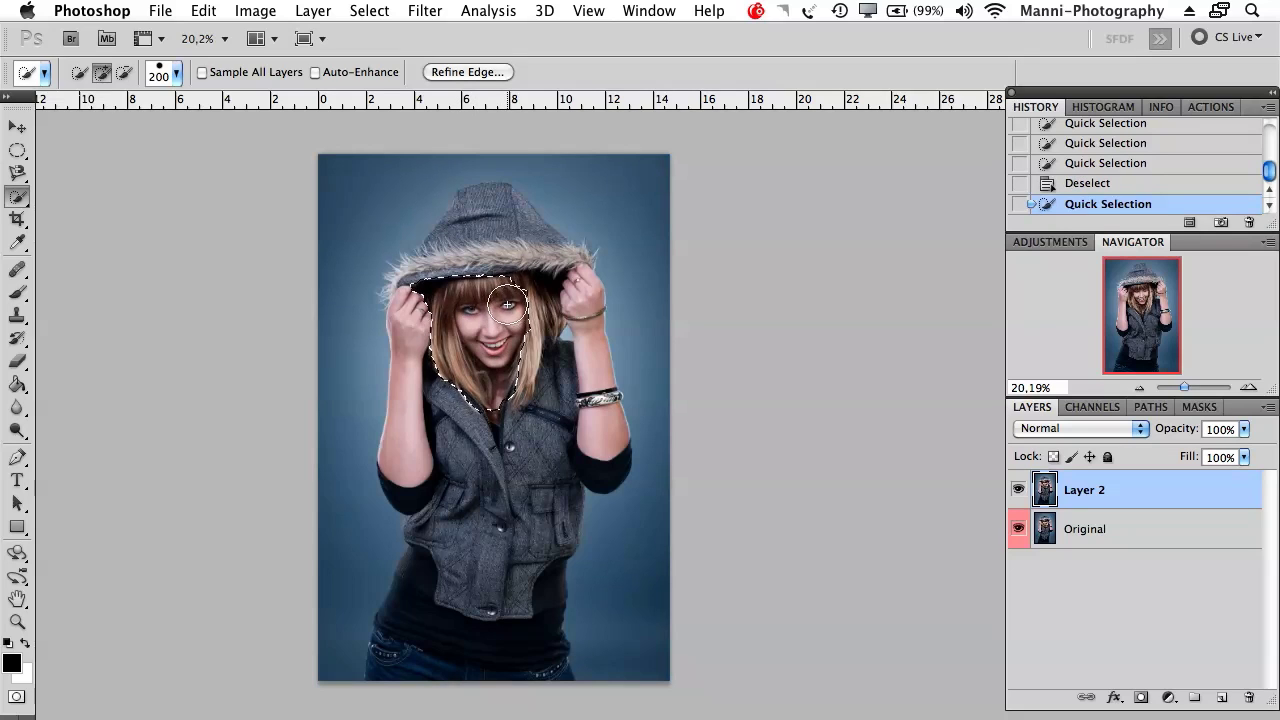
- Extend the face selection over the hood, arms, vest and jeans so it covers the whole woman
key("alt")
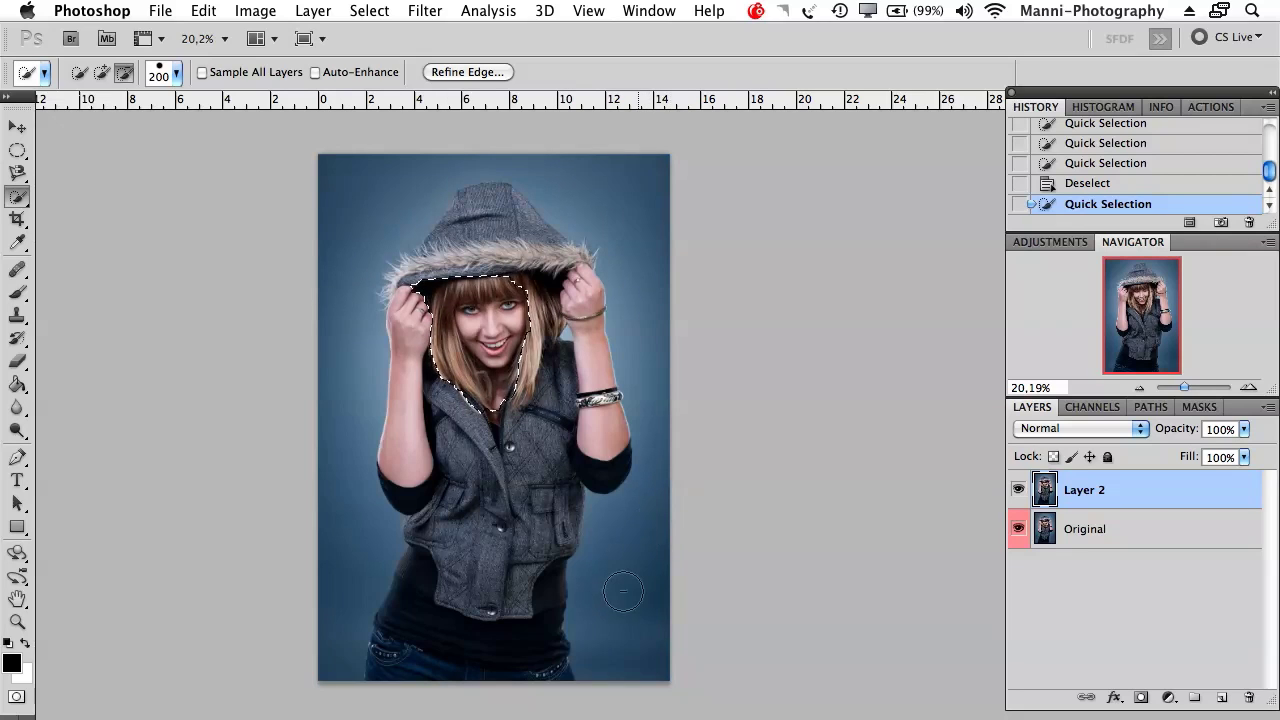
left_click(690, 560, "alt")
mouse_move(544, 442)
left_mouse_down()
mouse_move(472, 398)
mouse_move(446, 417)
mouse_move(448, 301)
mouse_move(484, 214)
mouse_move(526, 236)
mouse_move(556, 290)
mouse_move(579, 443)
mouse_move(531, 523)
mouse_move(496, 716)
mouse_move(458, 695)
mouse_move(412, 468)
left_mouse_up()
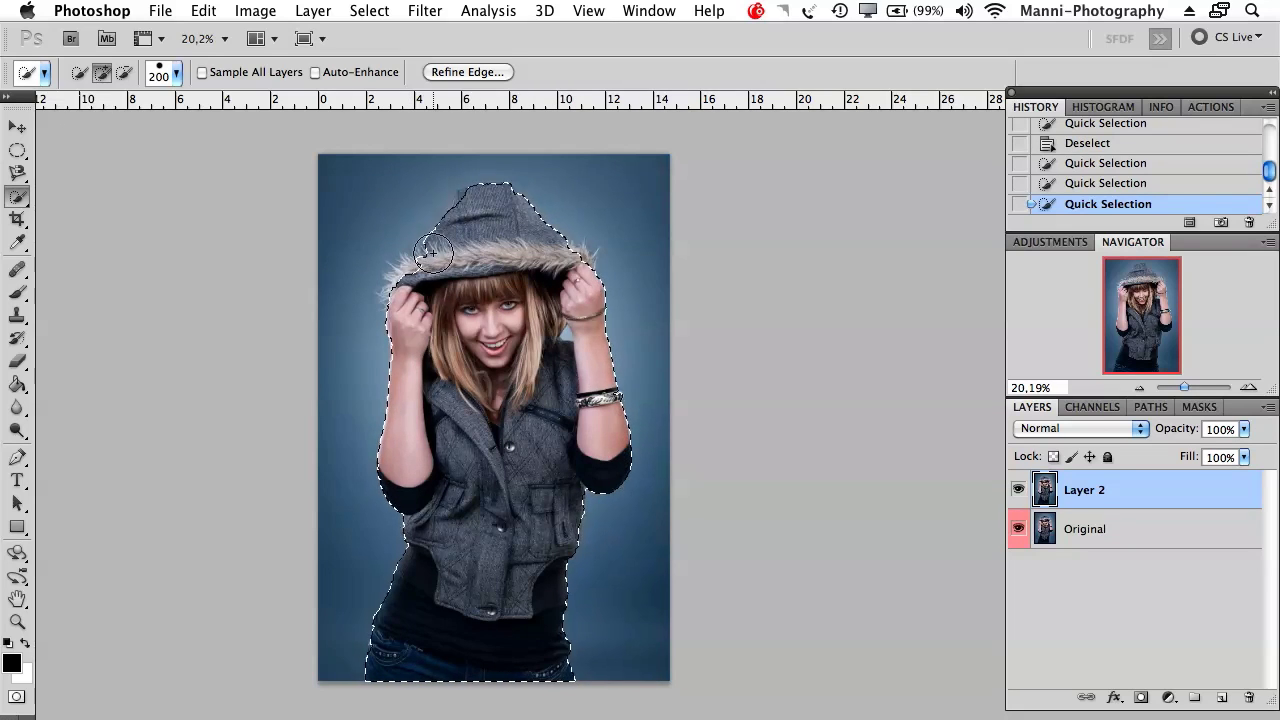
left_click(562, 278)
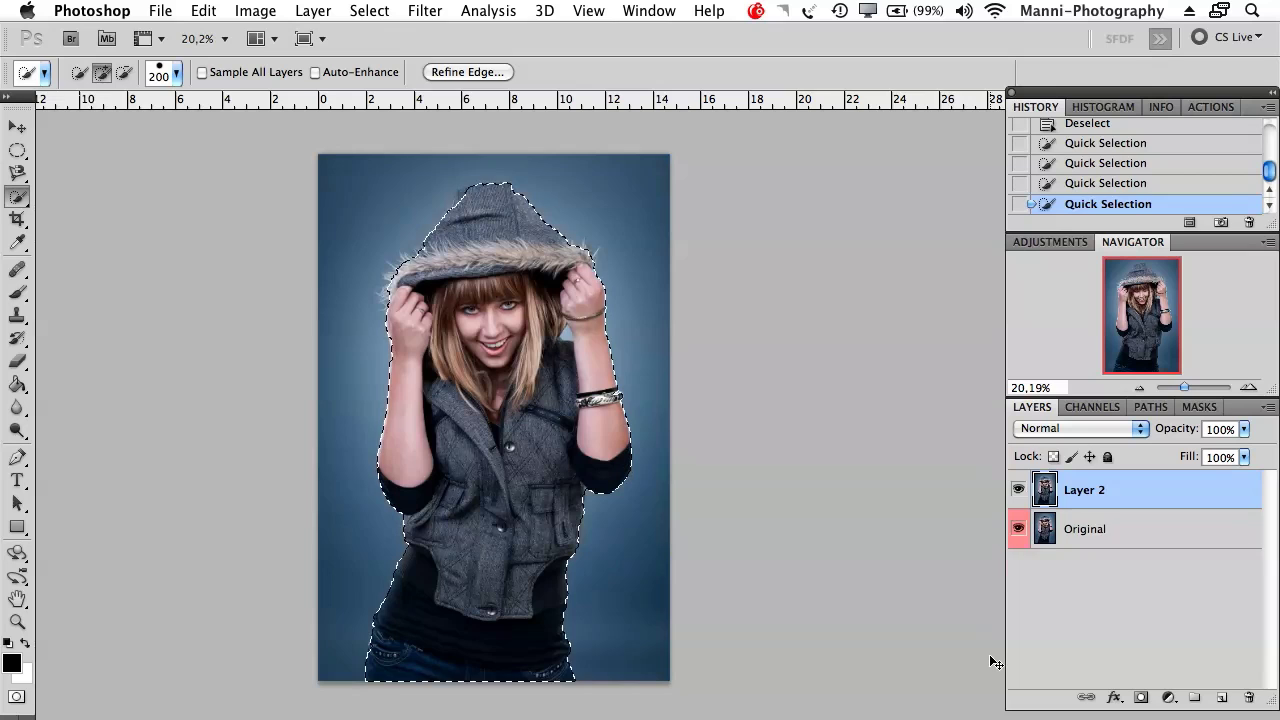
- Copy the selected woman to a new layer and hide both Layer 2 and Original
key("super+j")
left_click(1018, 567)
left_click(1018, 528)
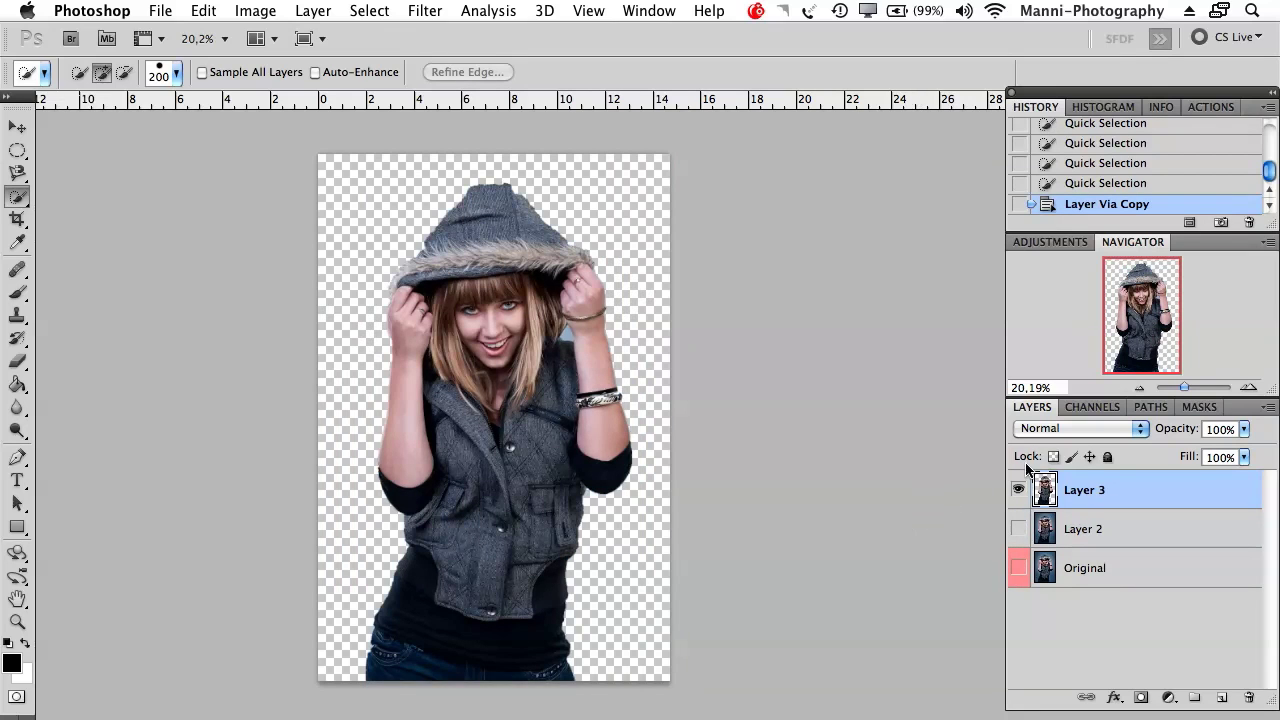
- Show Layer 2 and Original again and delete the cutout layer, Layer 3
left_click(1018, 528)
left_click(1018, 567)
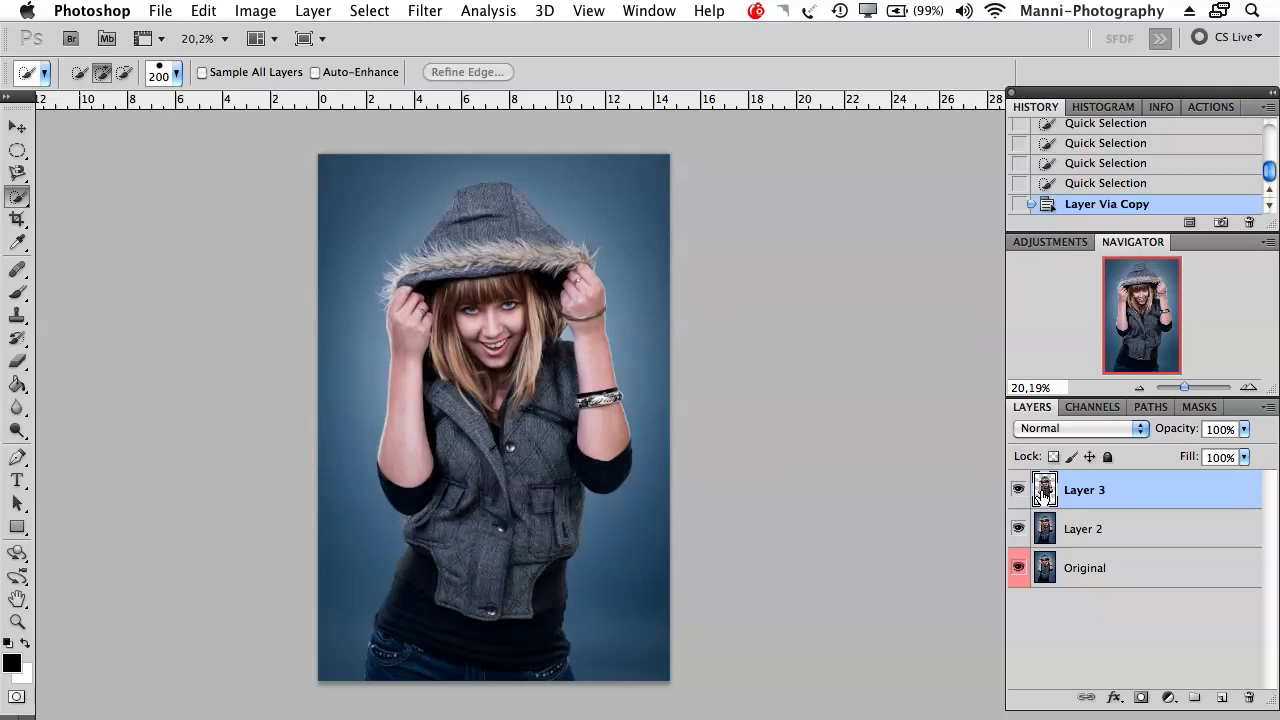
key("BackSpace")
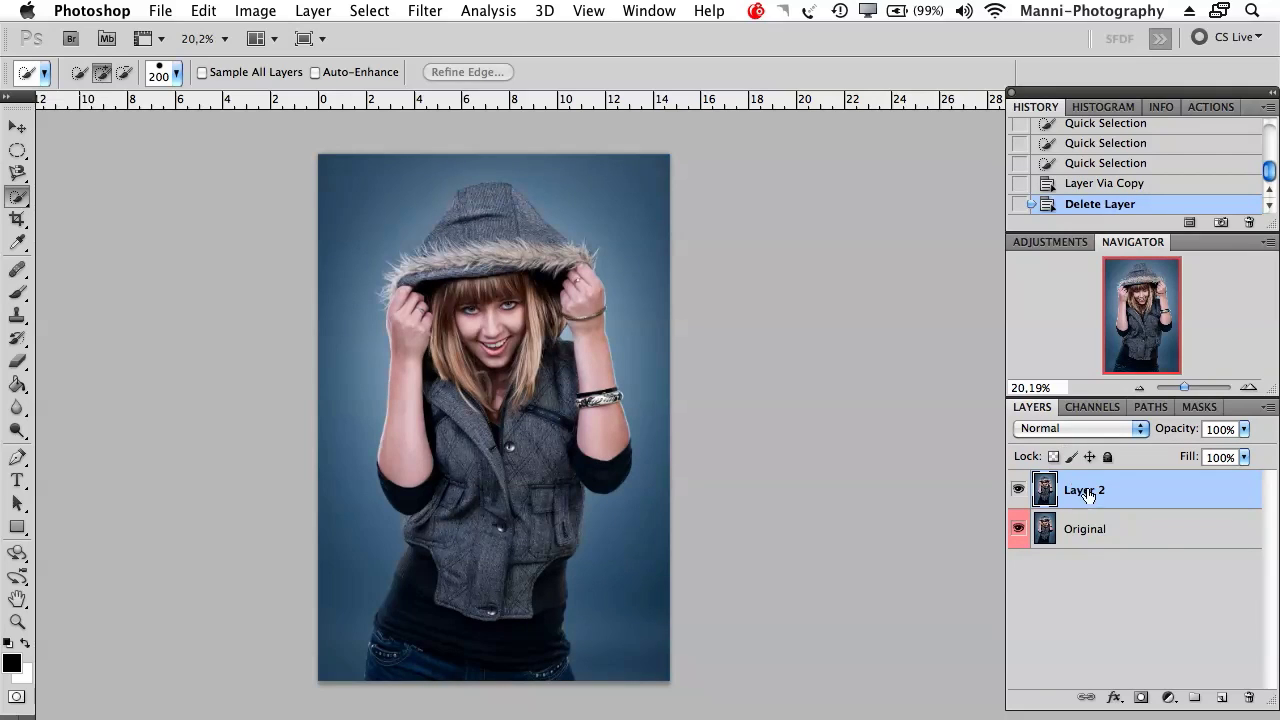
- Select the darker outer background on both sides of the woman with the Magic Wand tool at tolerance 30
right_click(13, 202)
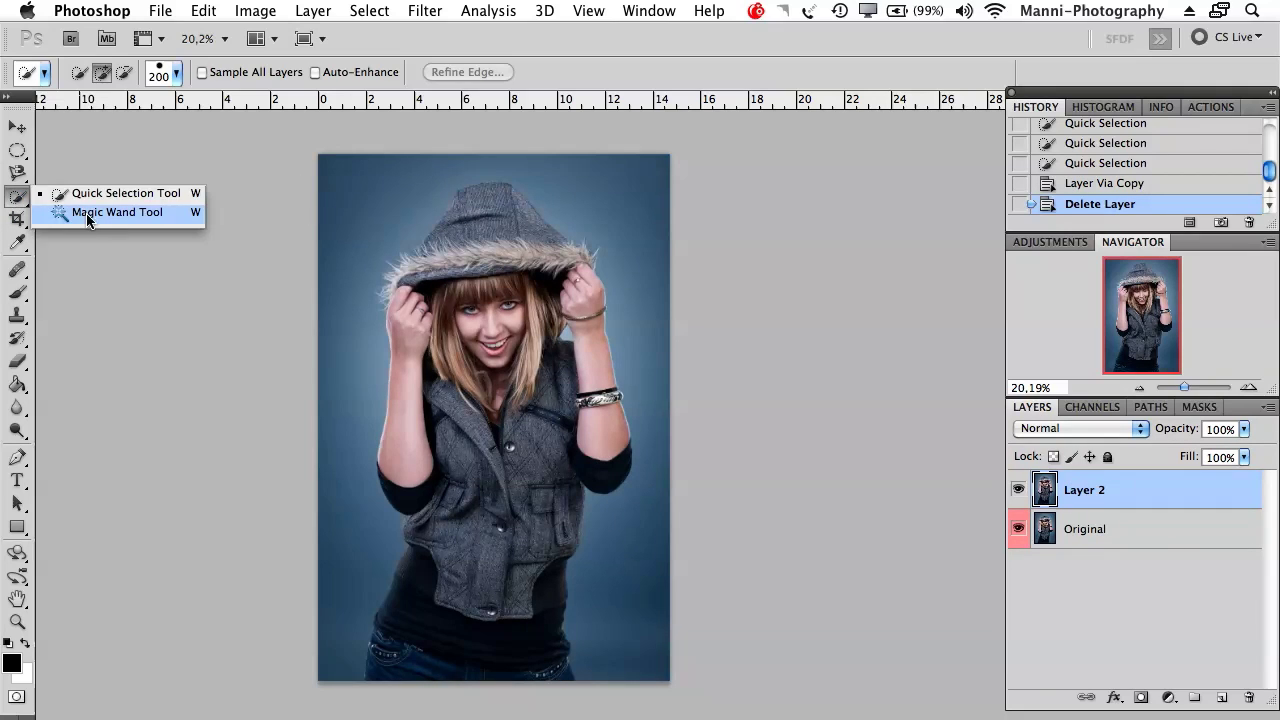
left_click(88, 214)
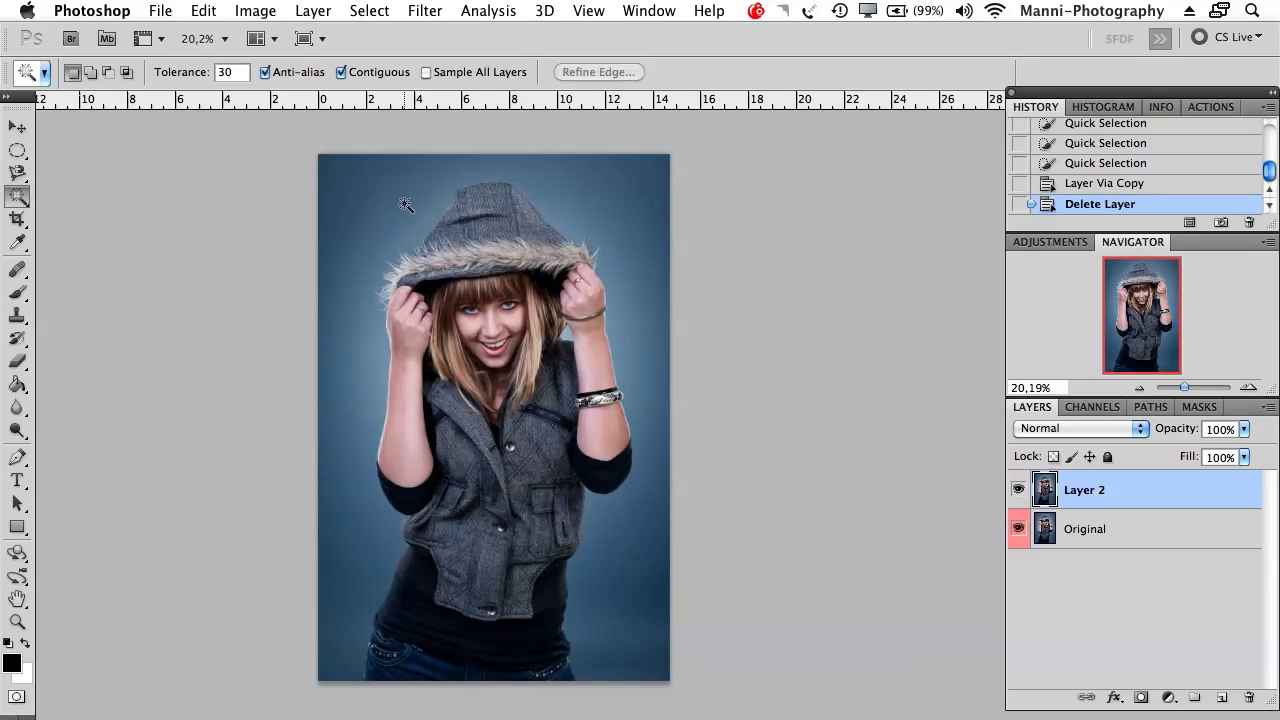
left_click(337, 169)
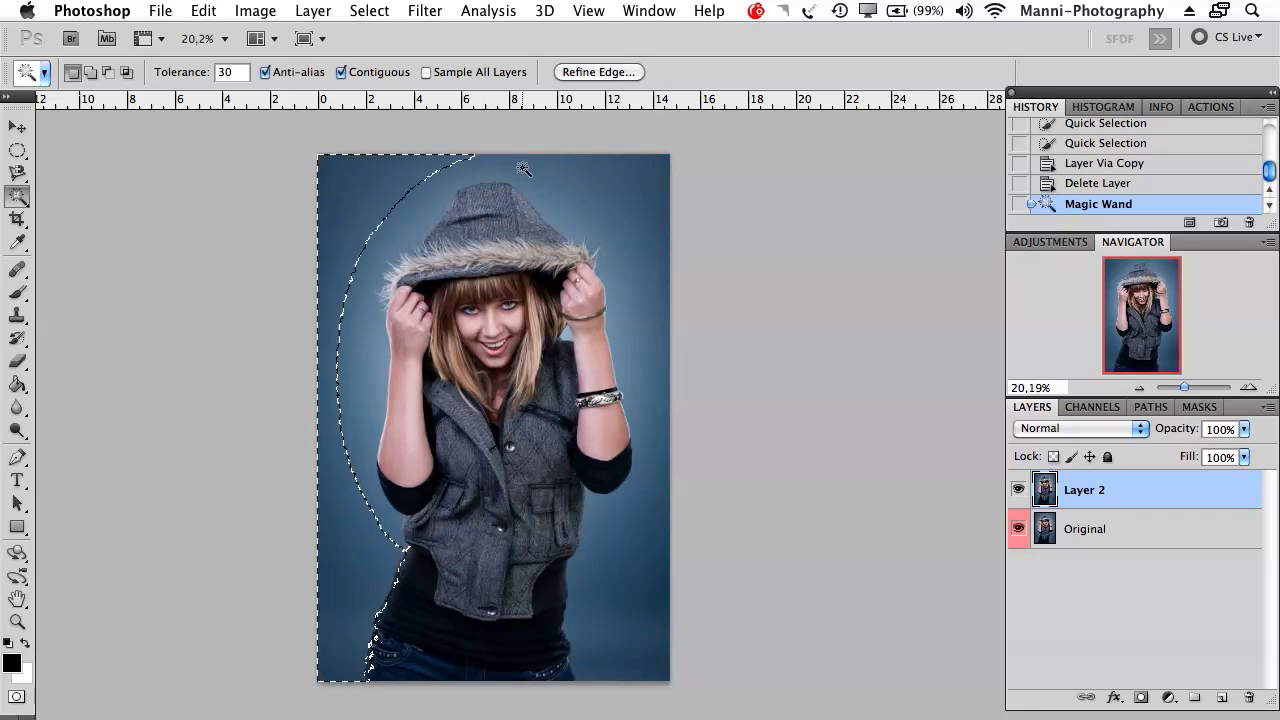
left_click(660, 166, "shift")
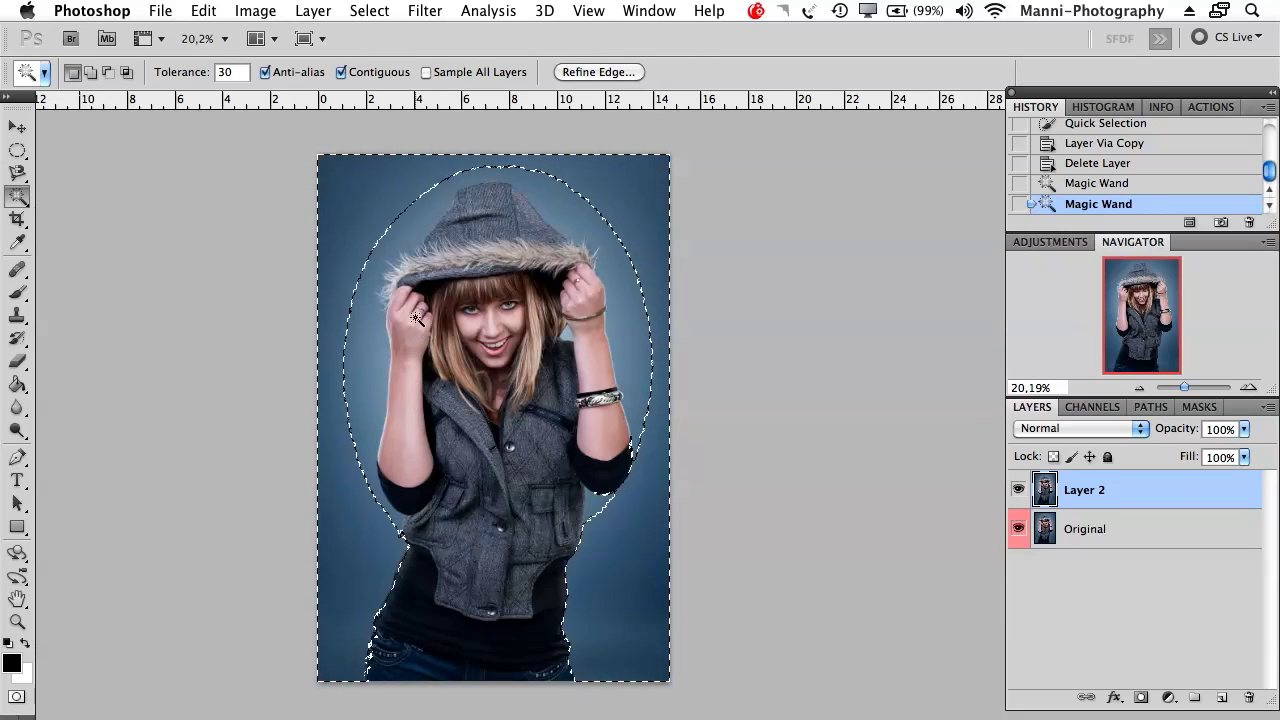
- Replace the background selection with one of both bare arms and hands, using the Magic Wand in add-to-selection mode
left_click(416, 411)
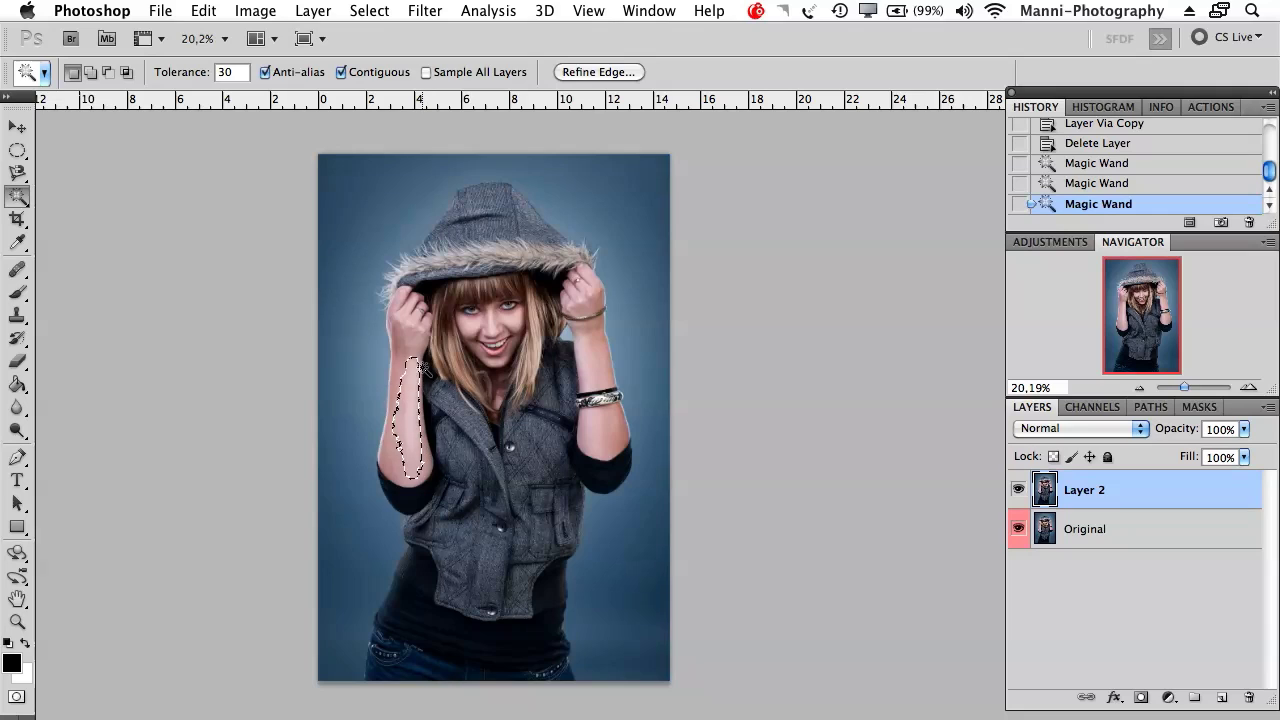
key("shift")
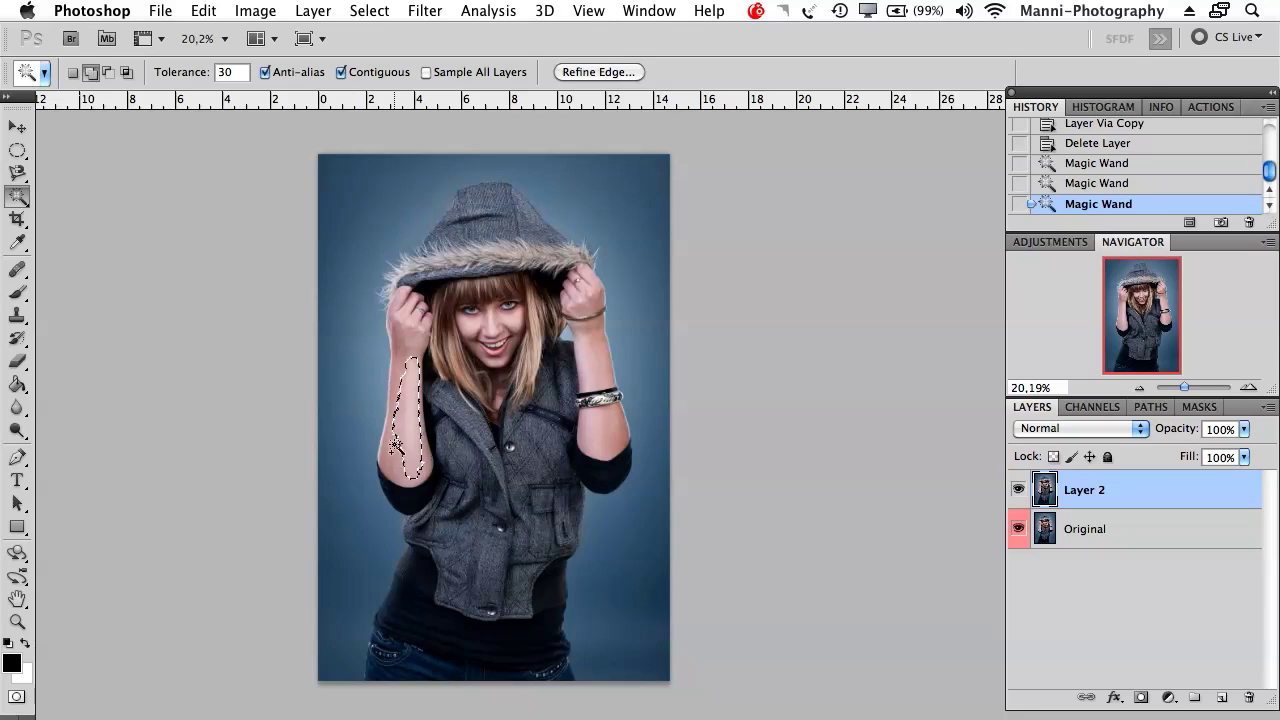
left_click(110, 72)
left_click(90, 73)
left_click(410, 365)
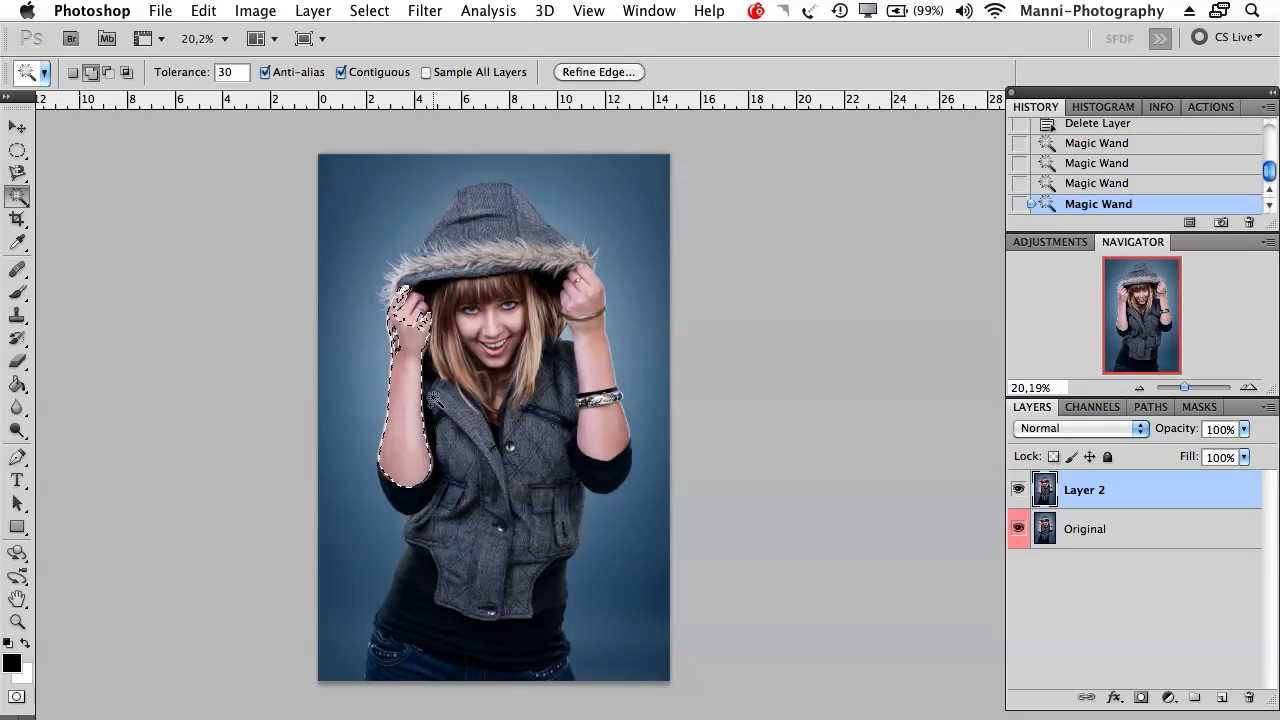
left_click(405, 315)
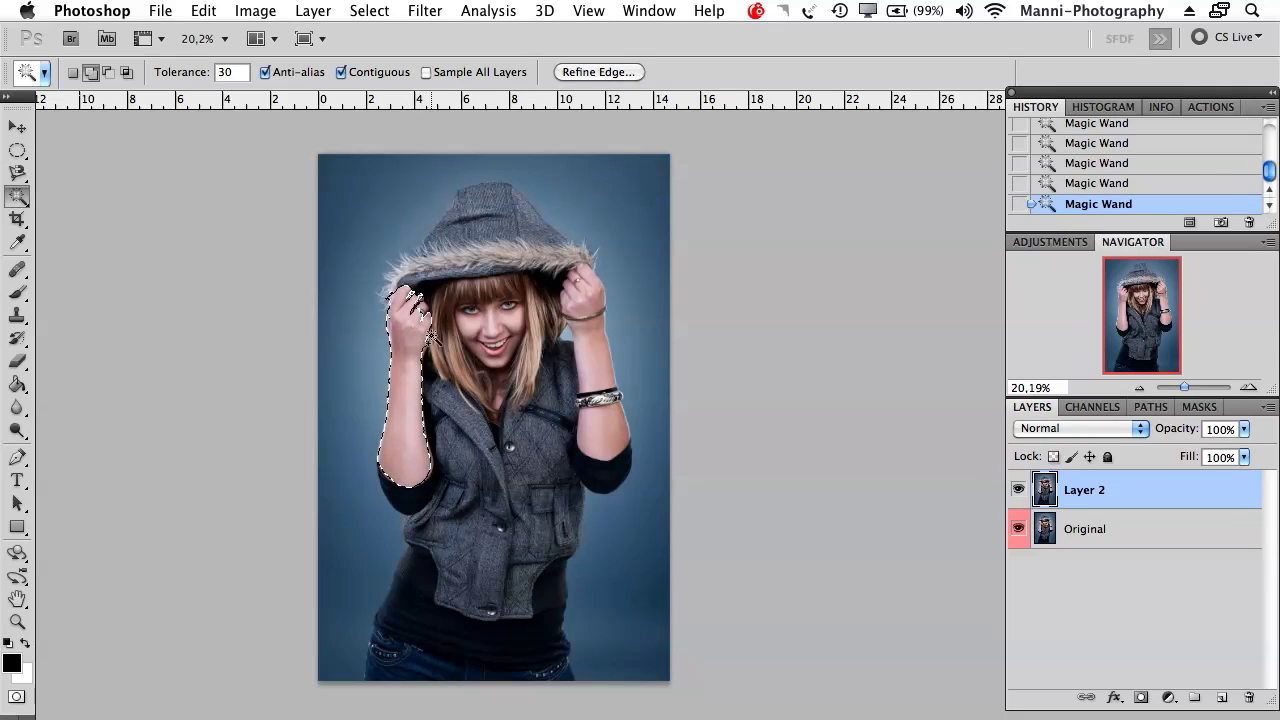
left_click(594, 378)
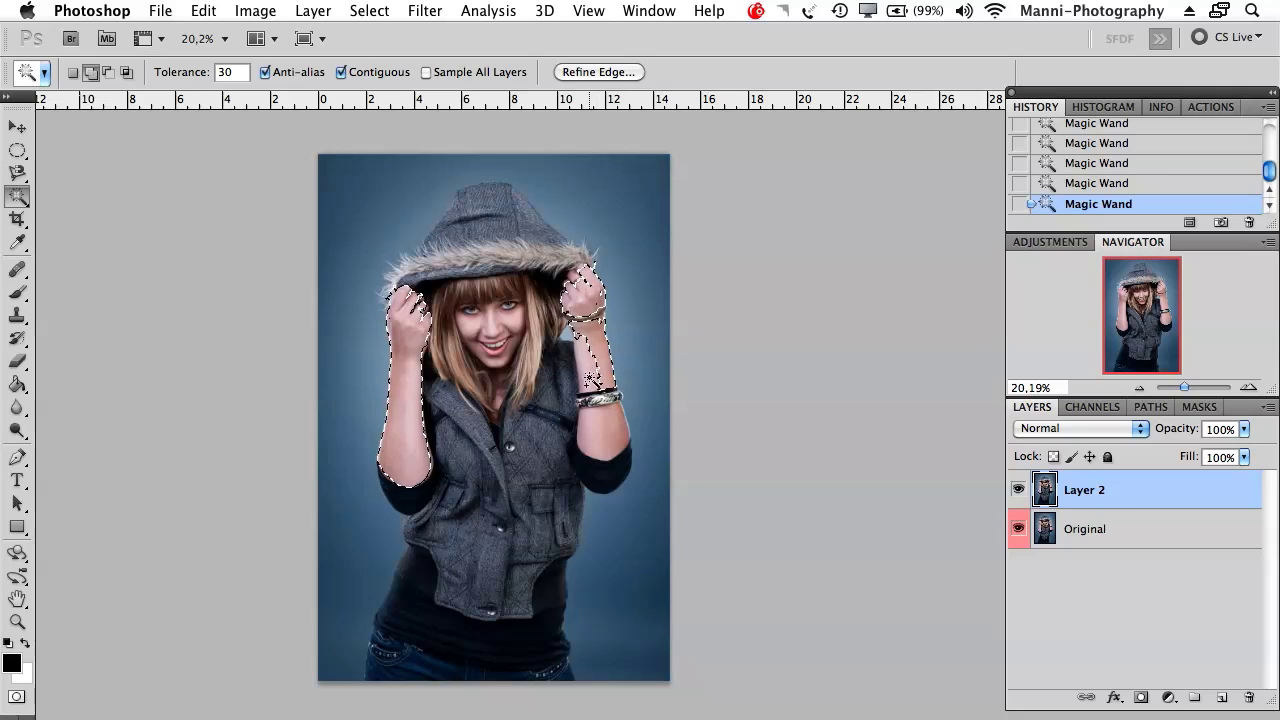
left_click(591, 437)
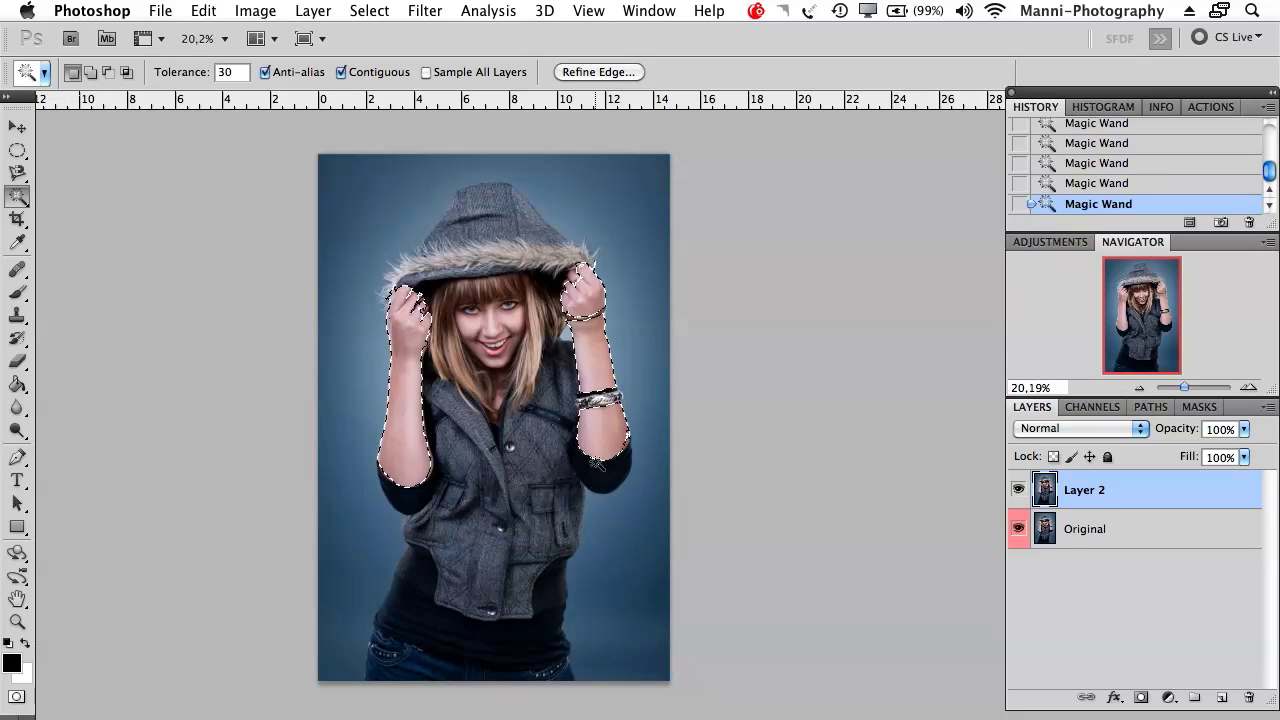
- Switch to the Polygonal Lasso tool, return to the Quick Selection tool, and clear the arm selection
left_click(17, 196)
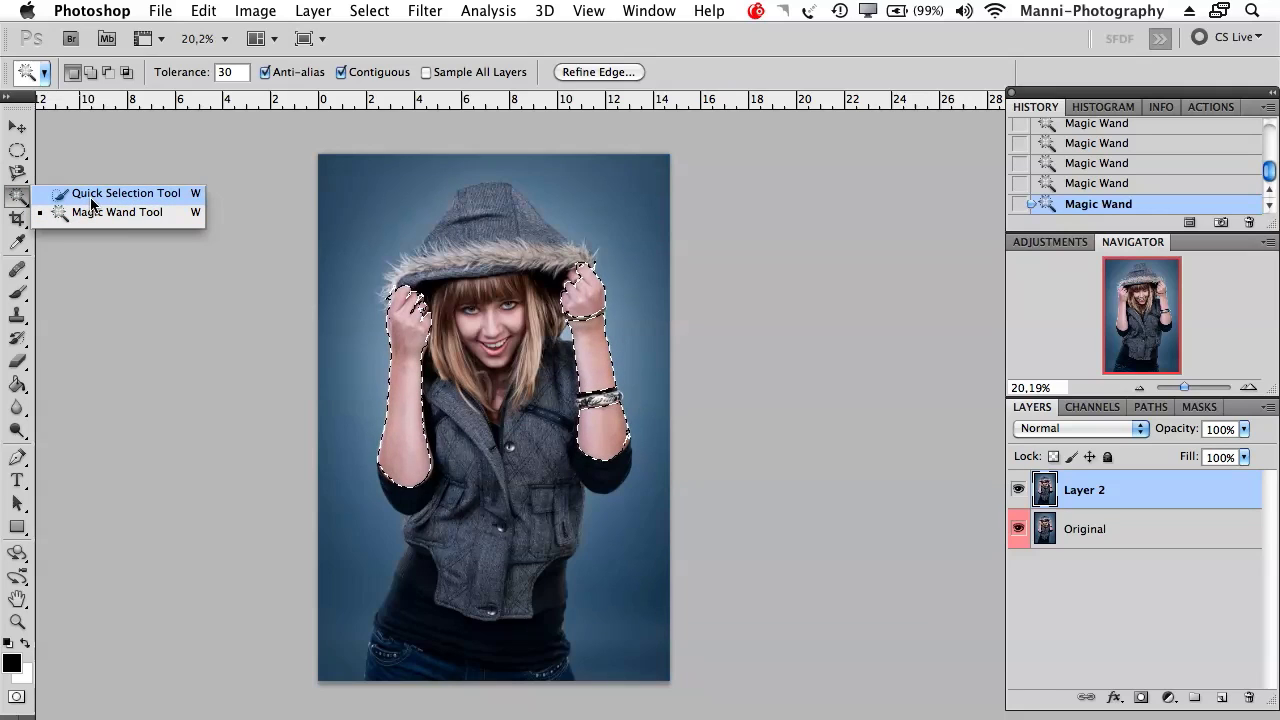
left_click(92, 193)
left_click(24, 173)
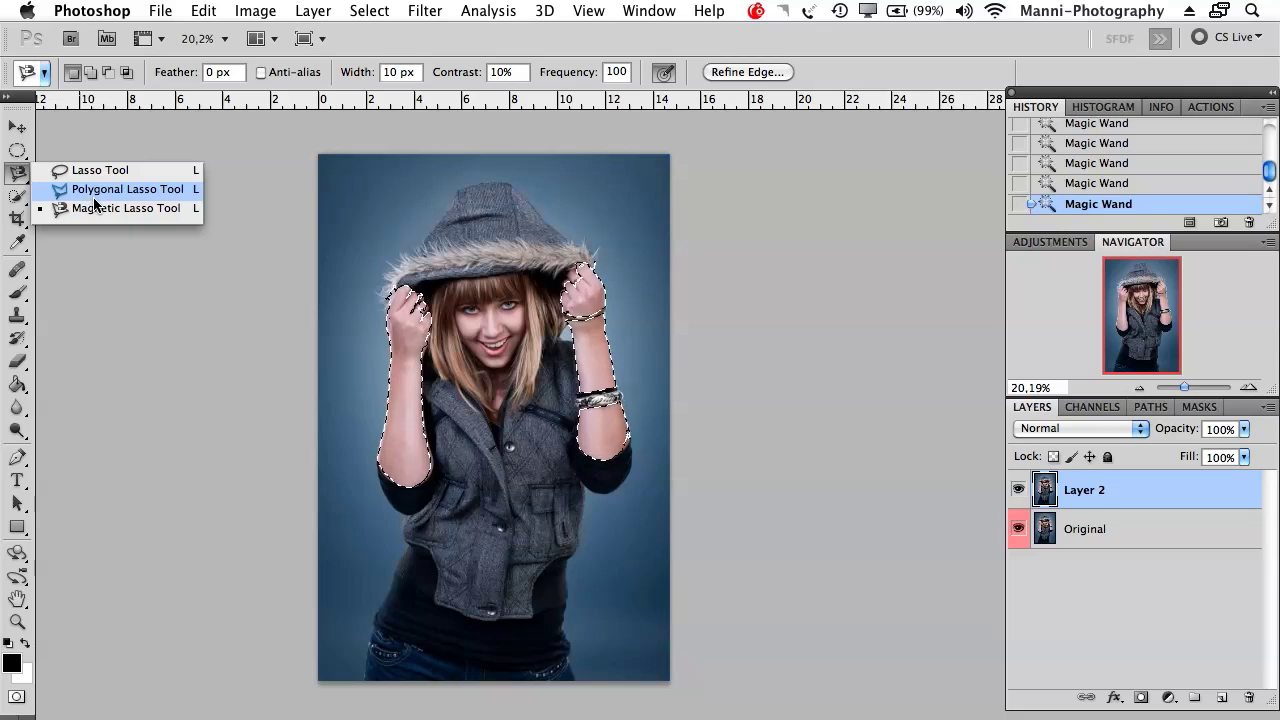
left_click(96, 194)
left_click(17, 196)
left_click(90, 191)
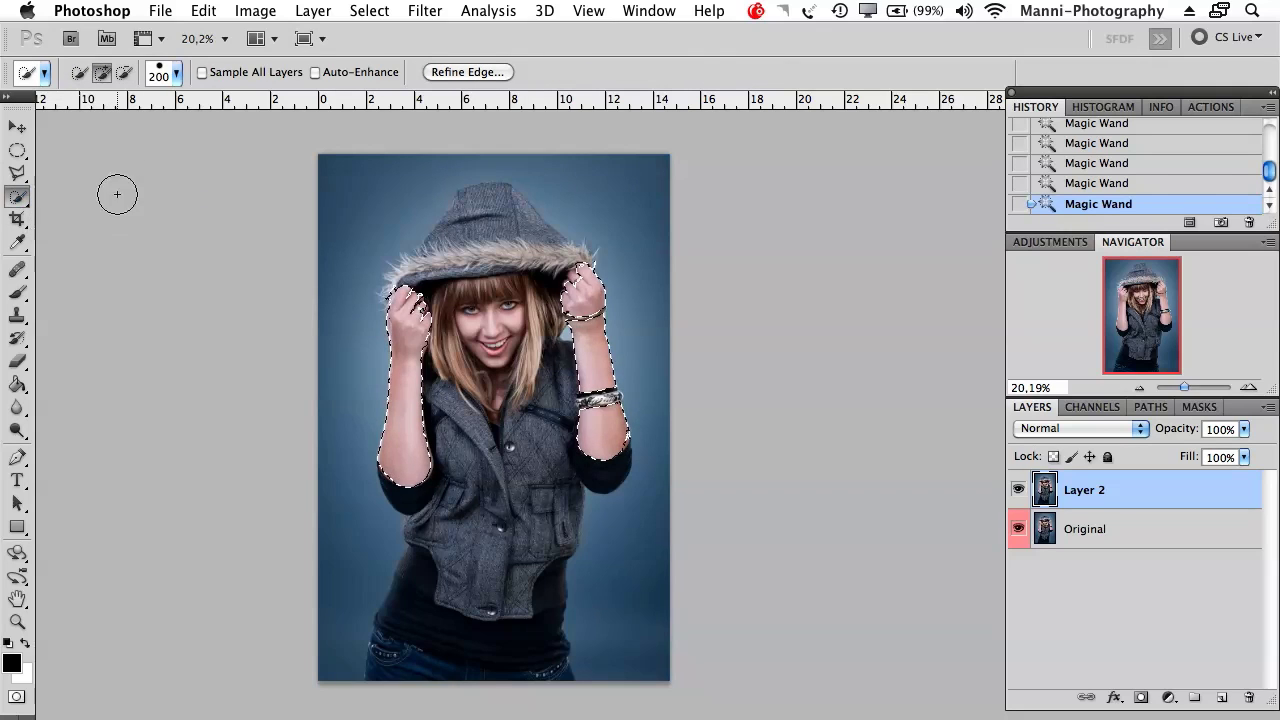
key("super+d")
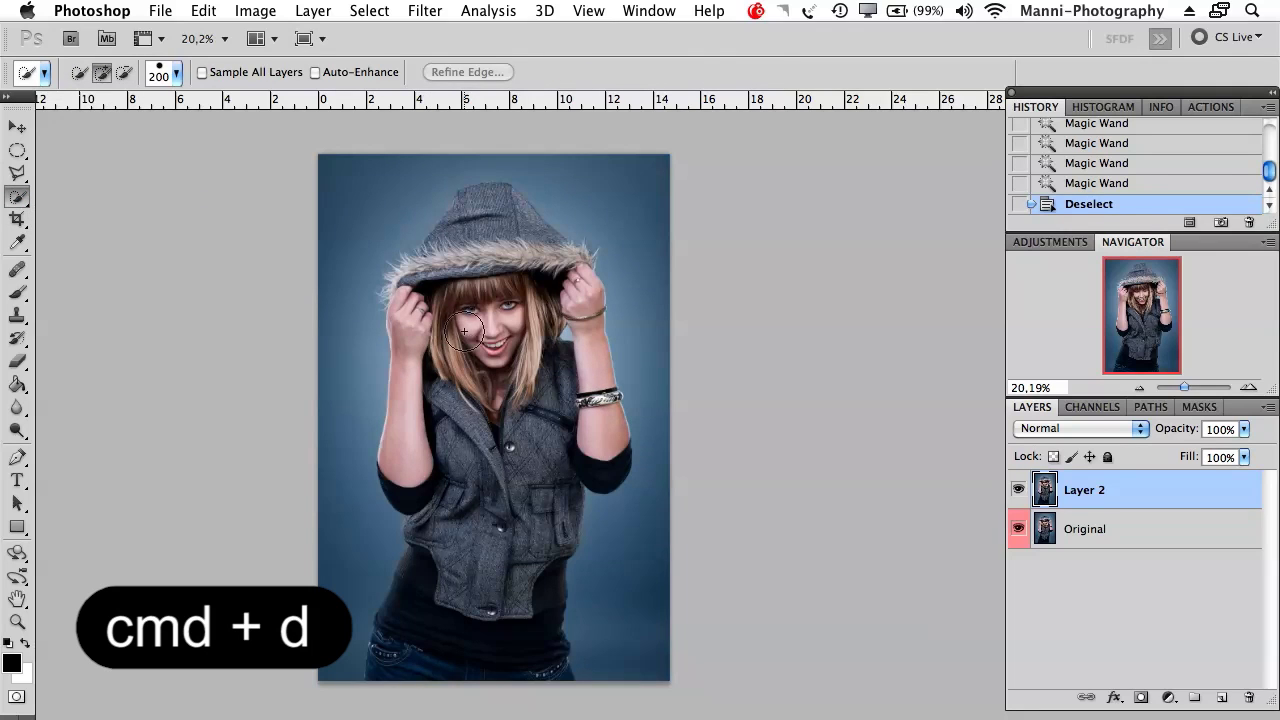